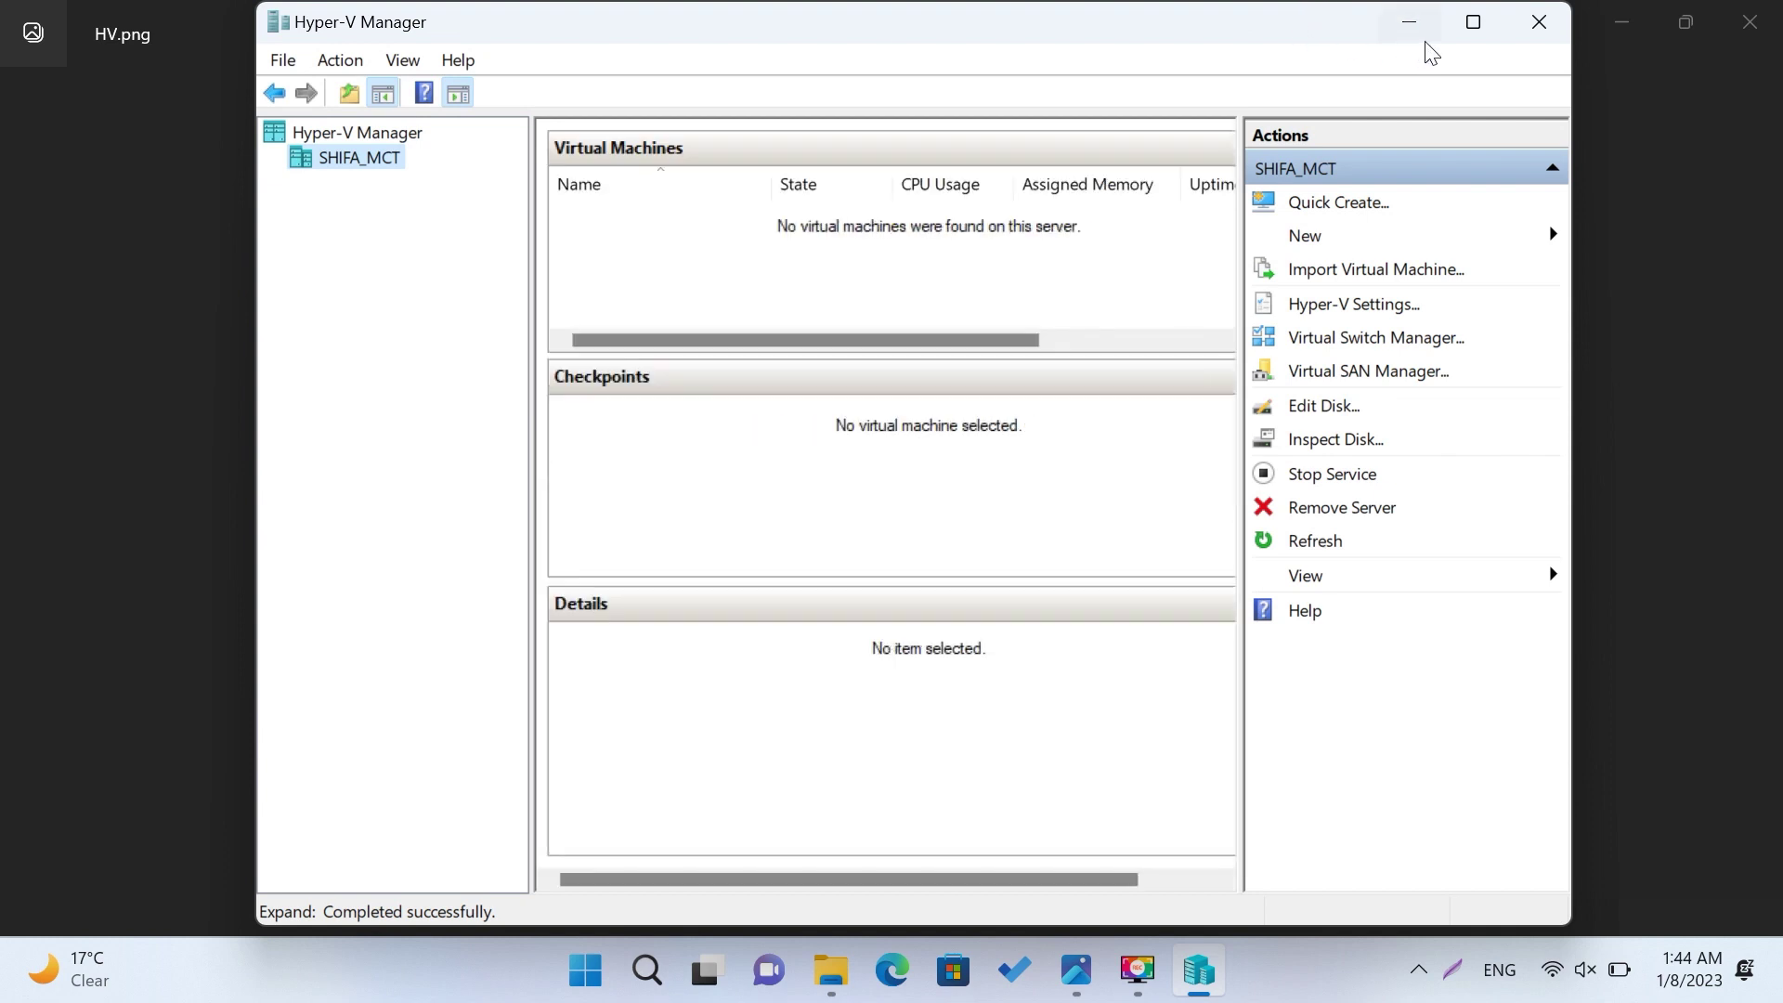
Step: Close Hyper-V Manager, relaunch it from Start search 'hy', then close it again
click(1539, 22)
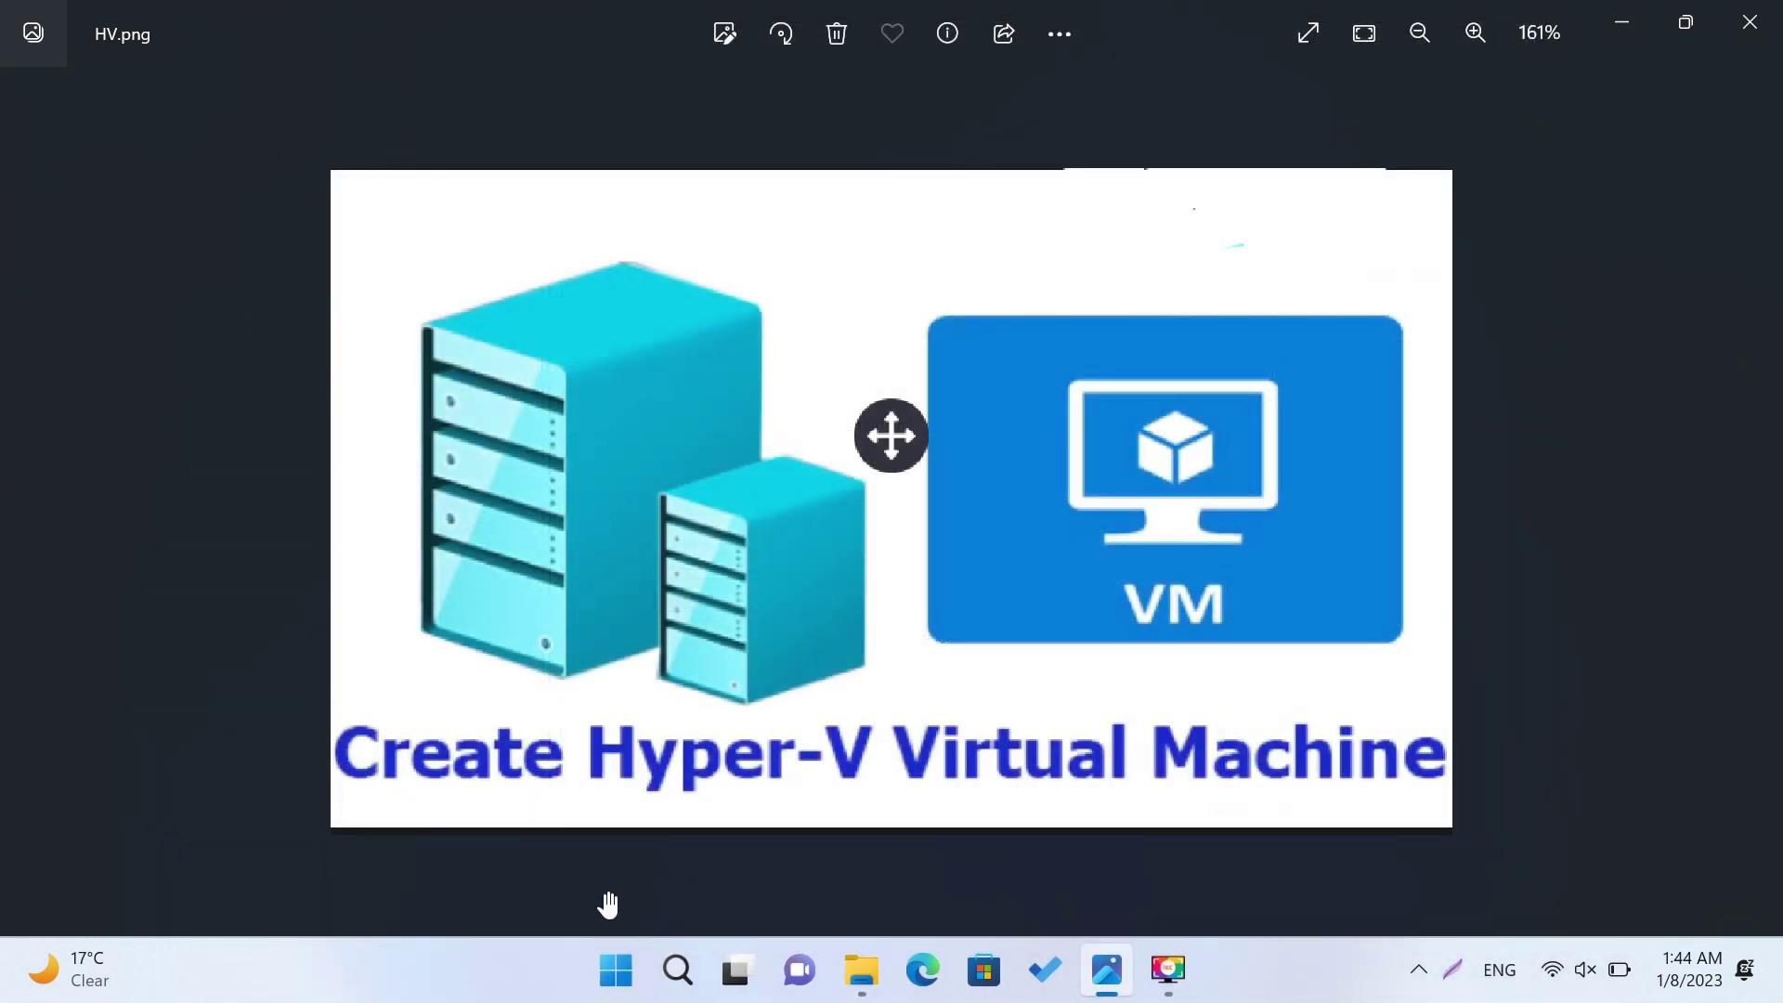
click(633, 987)
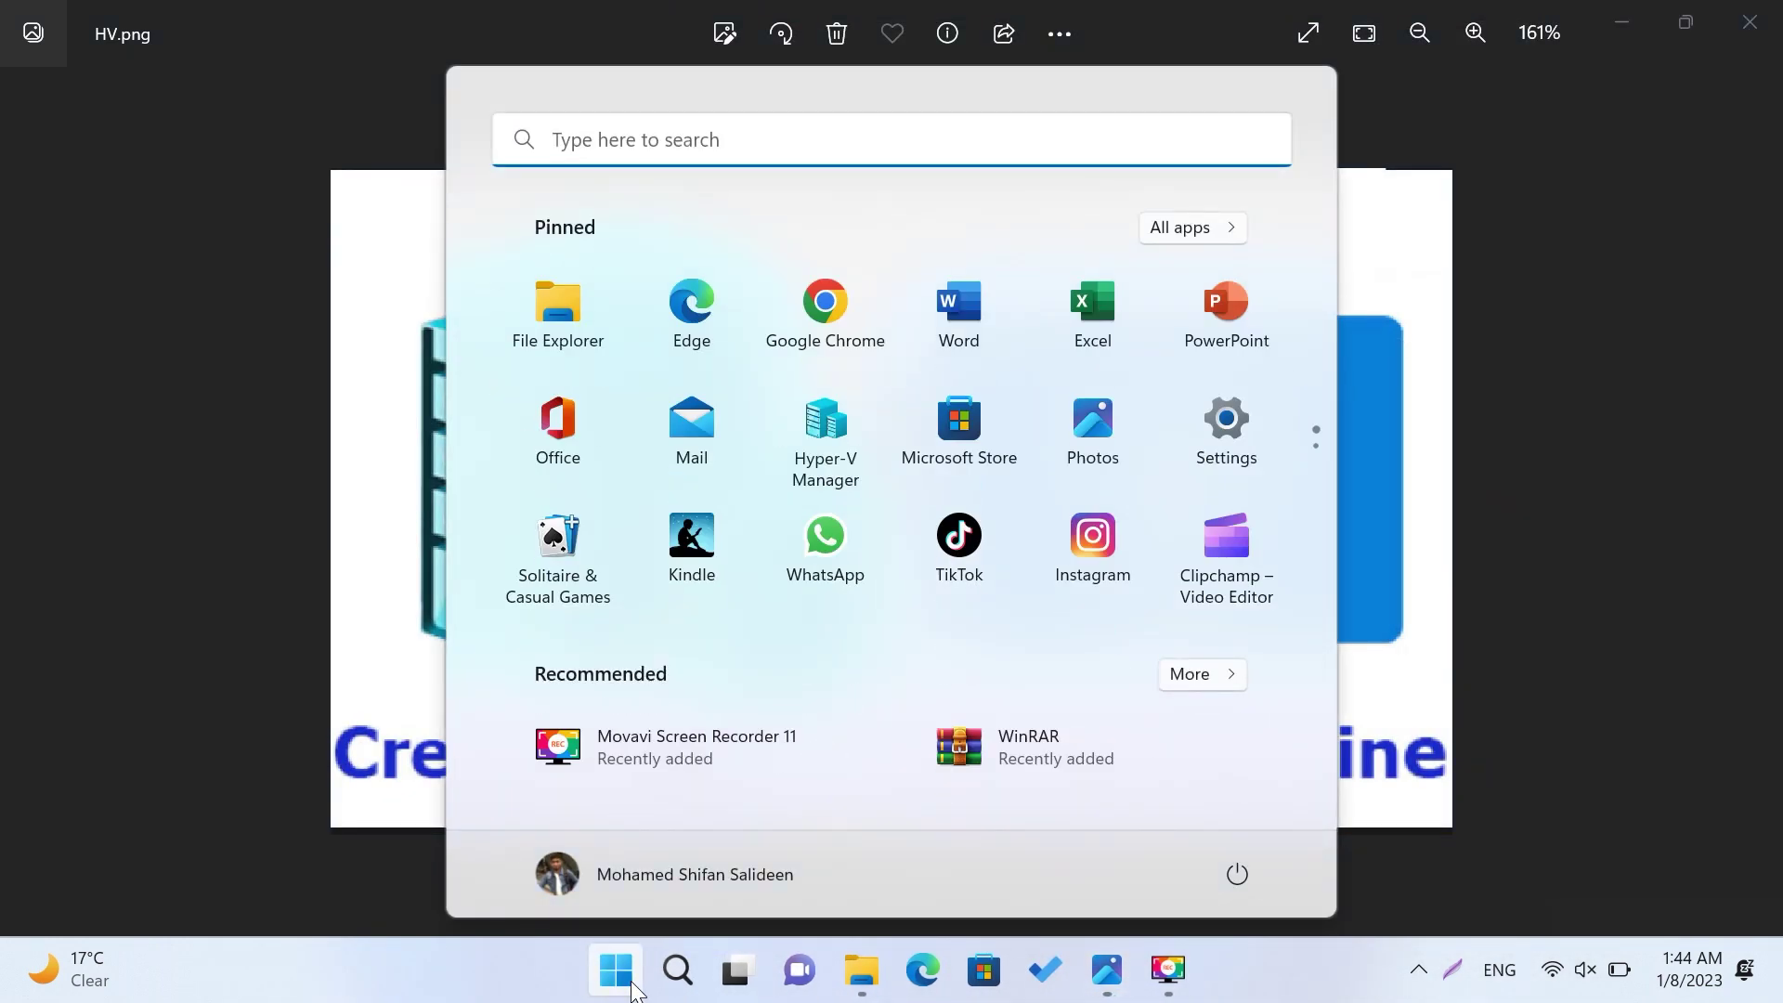
text(hy)
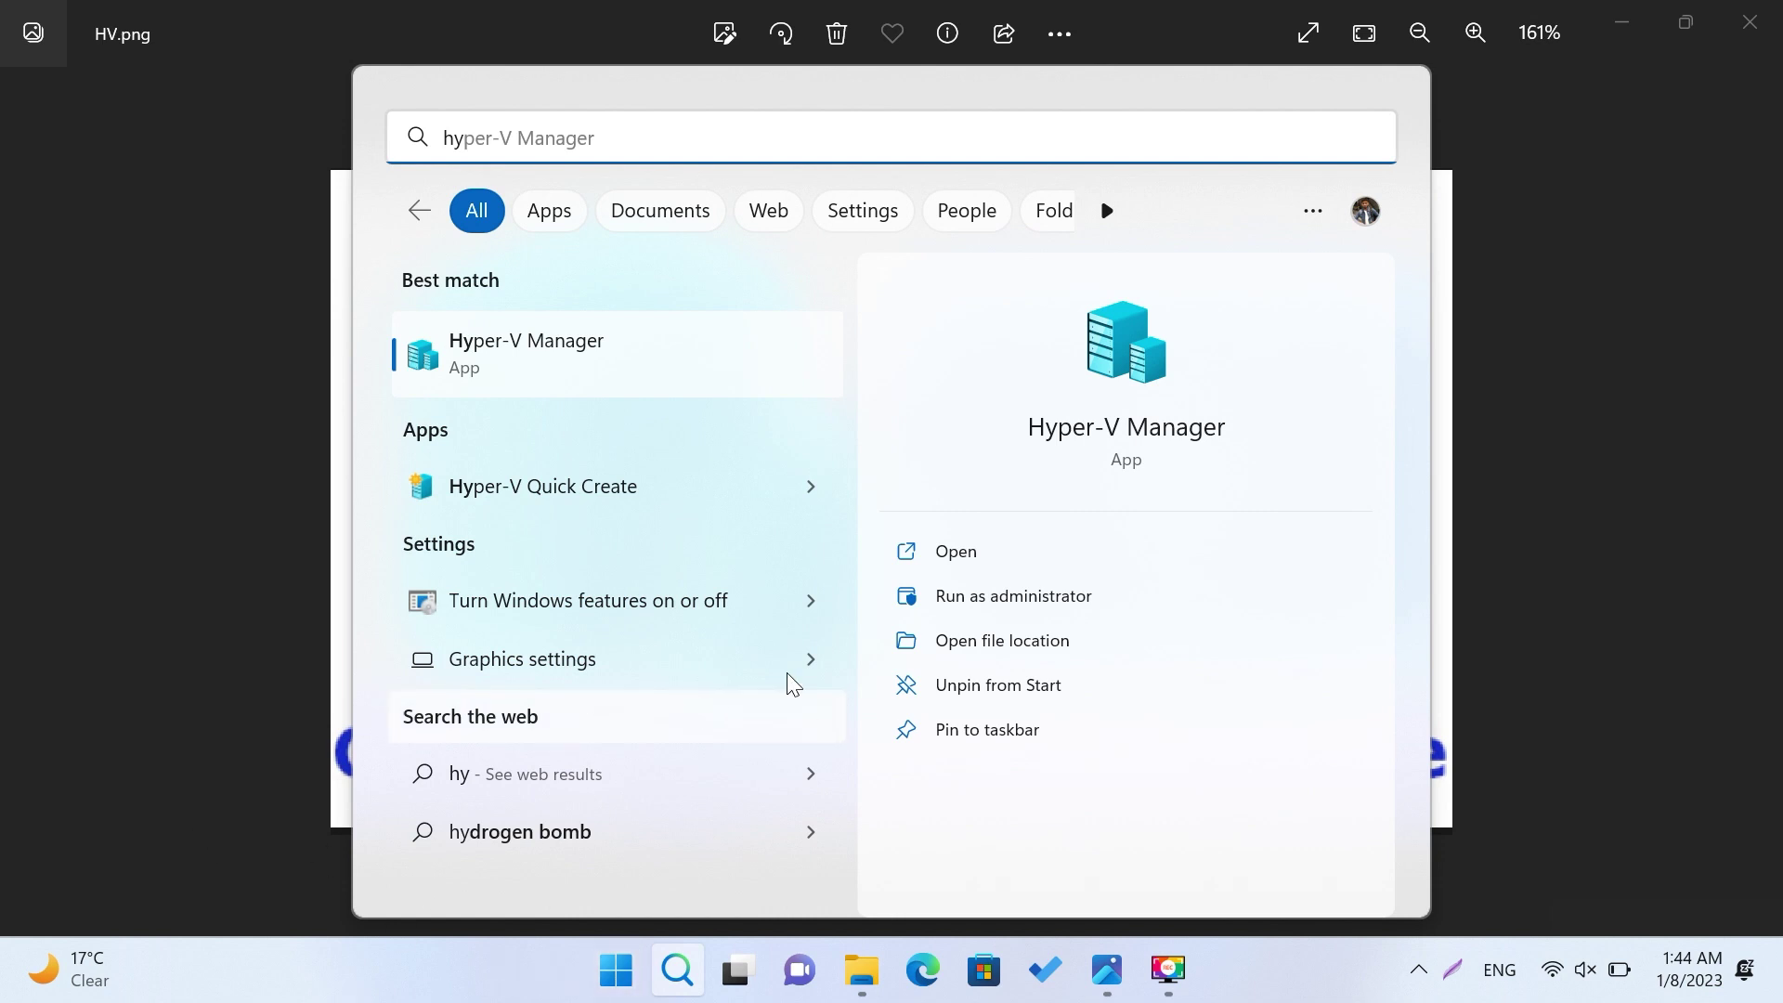
click(559, 346)
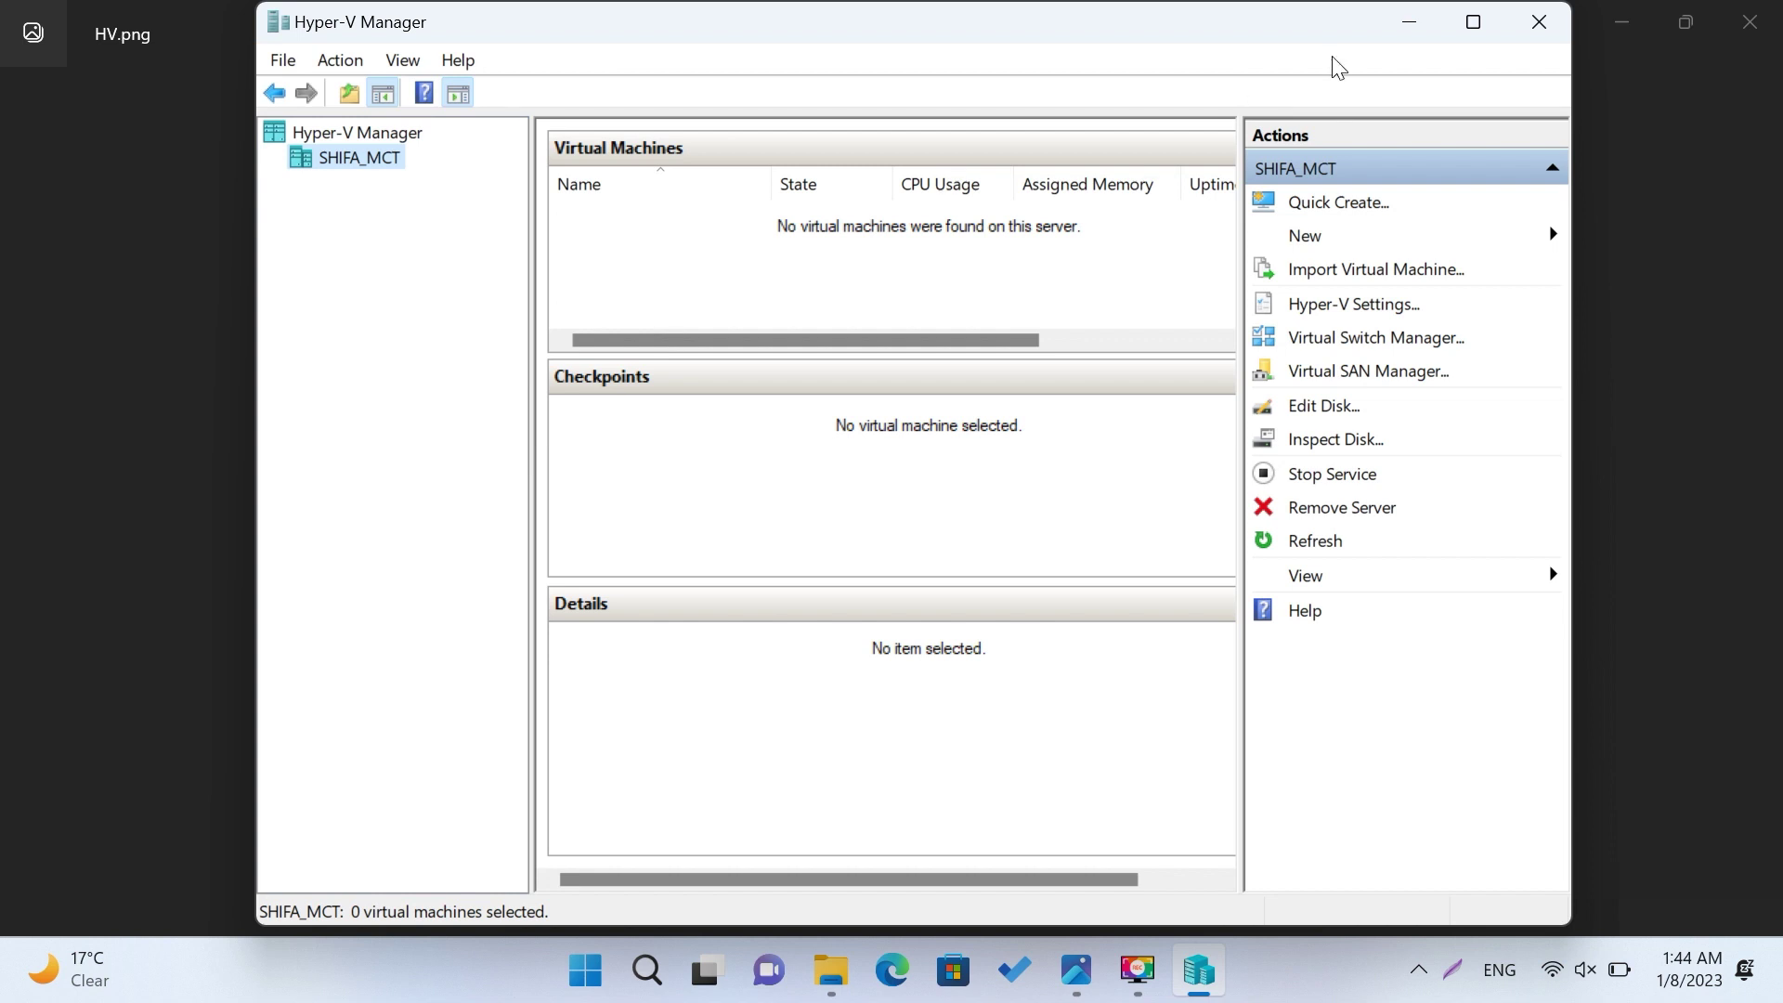
click(1539, 21)
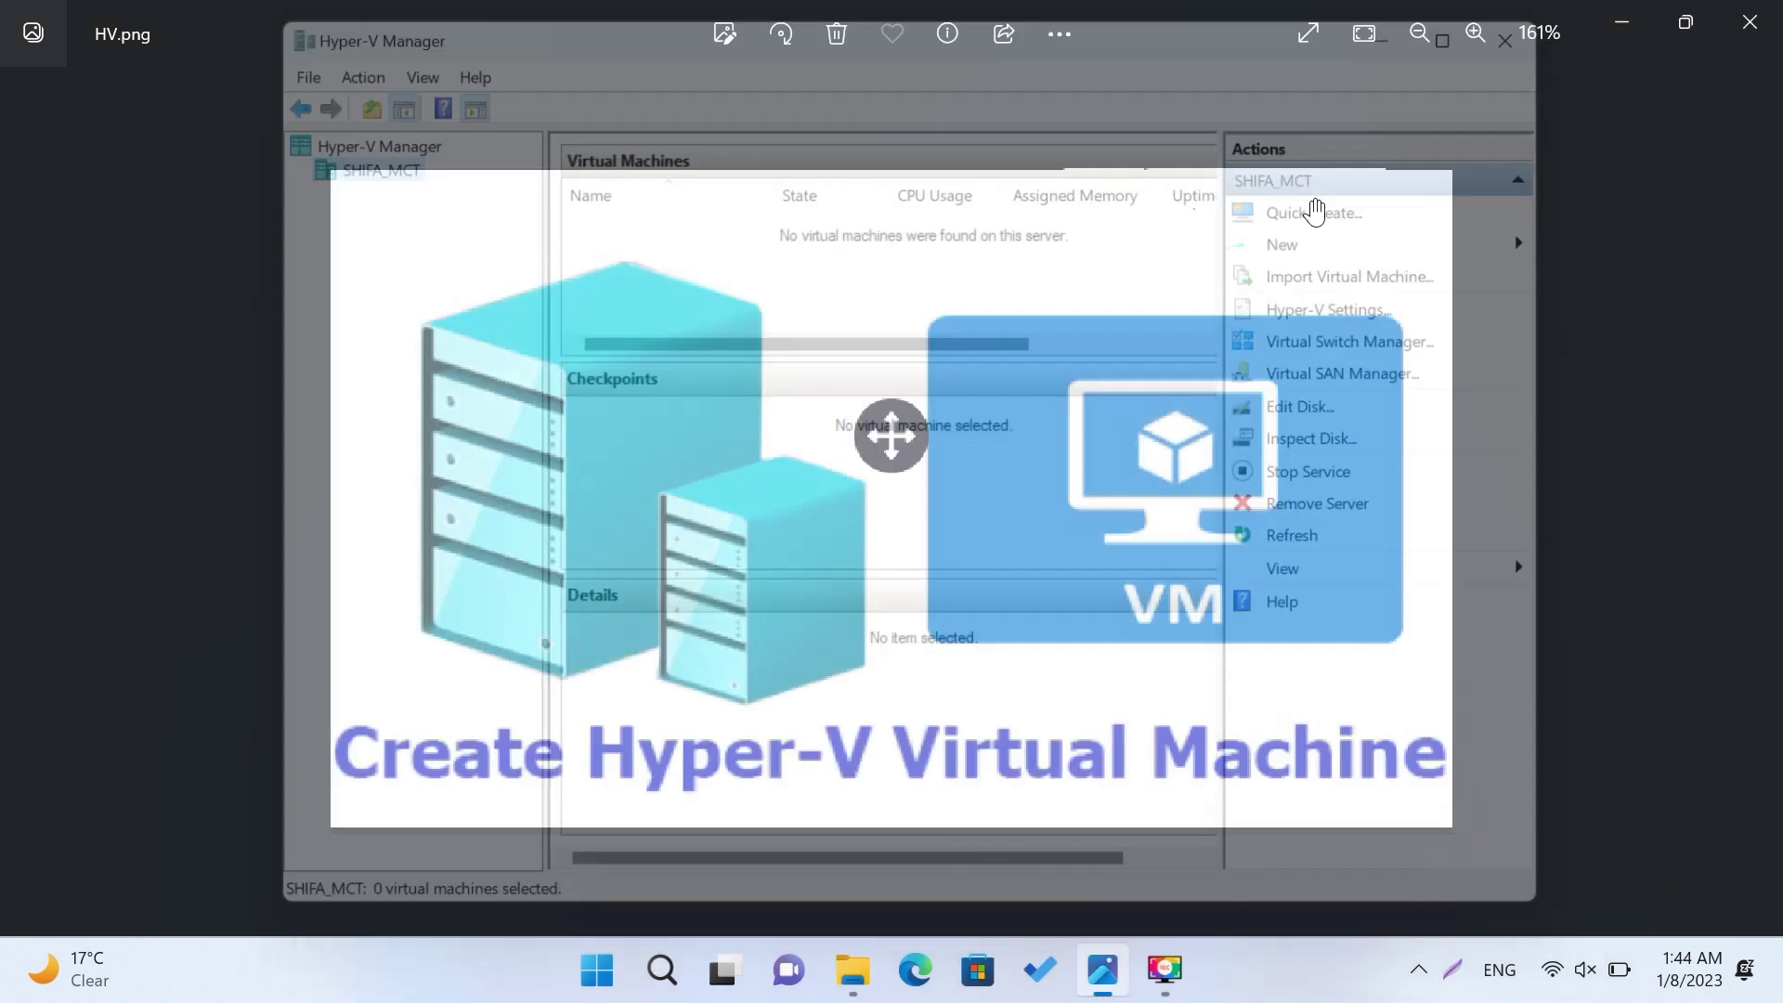
click(611, 960)
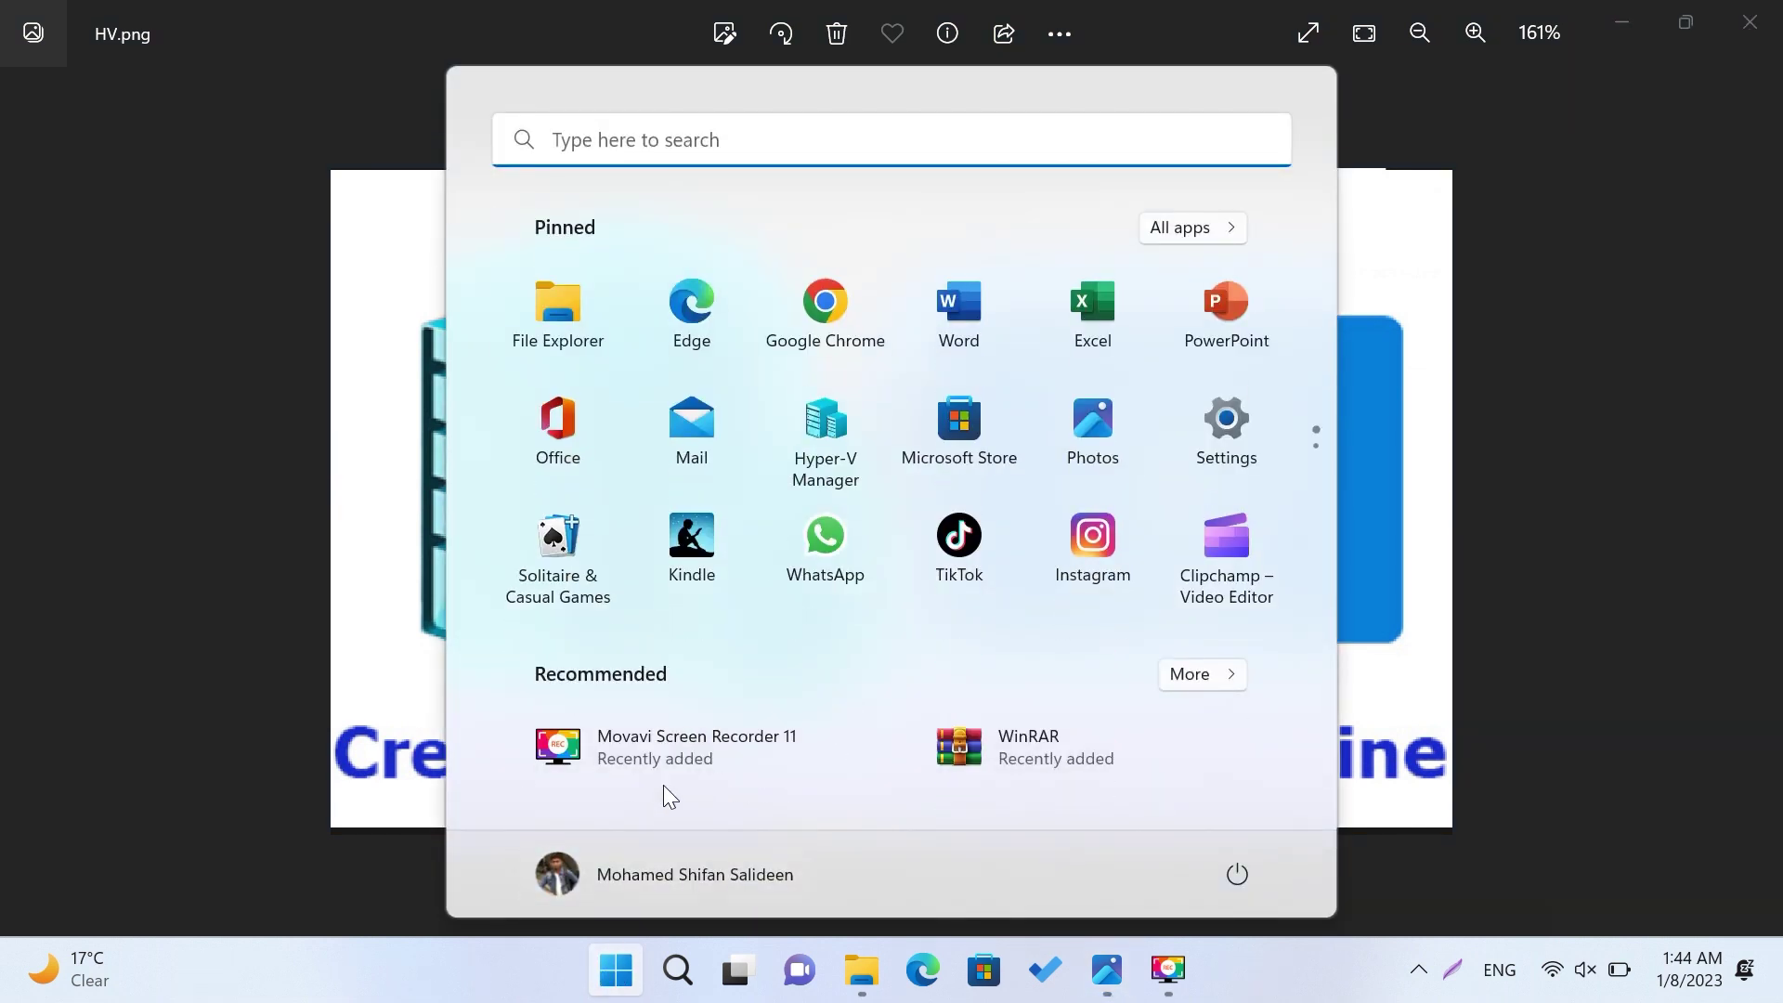
text(con)
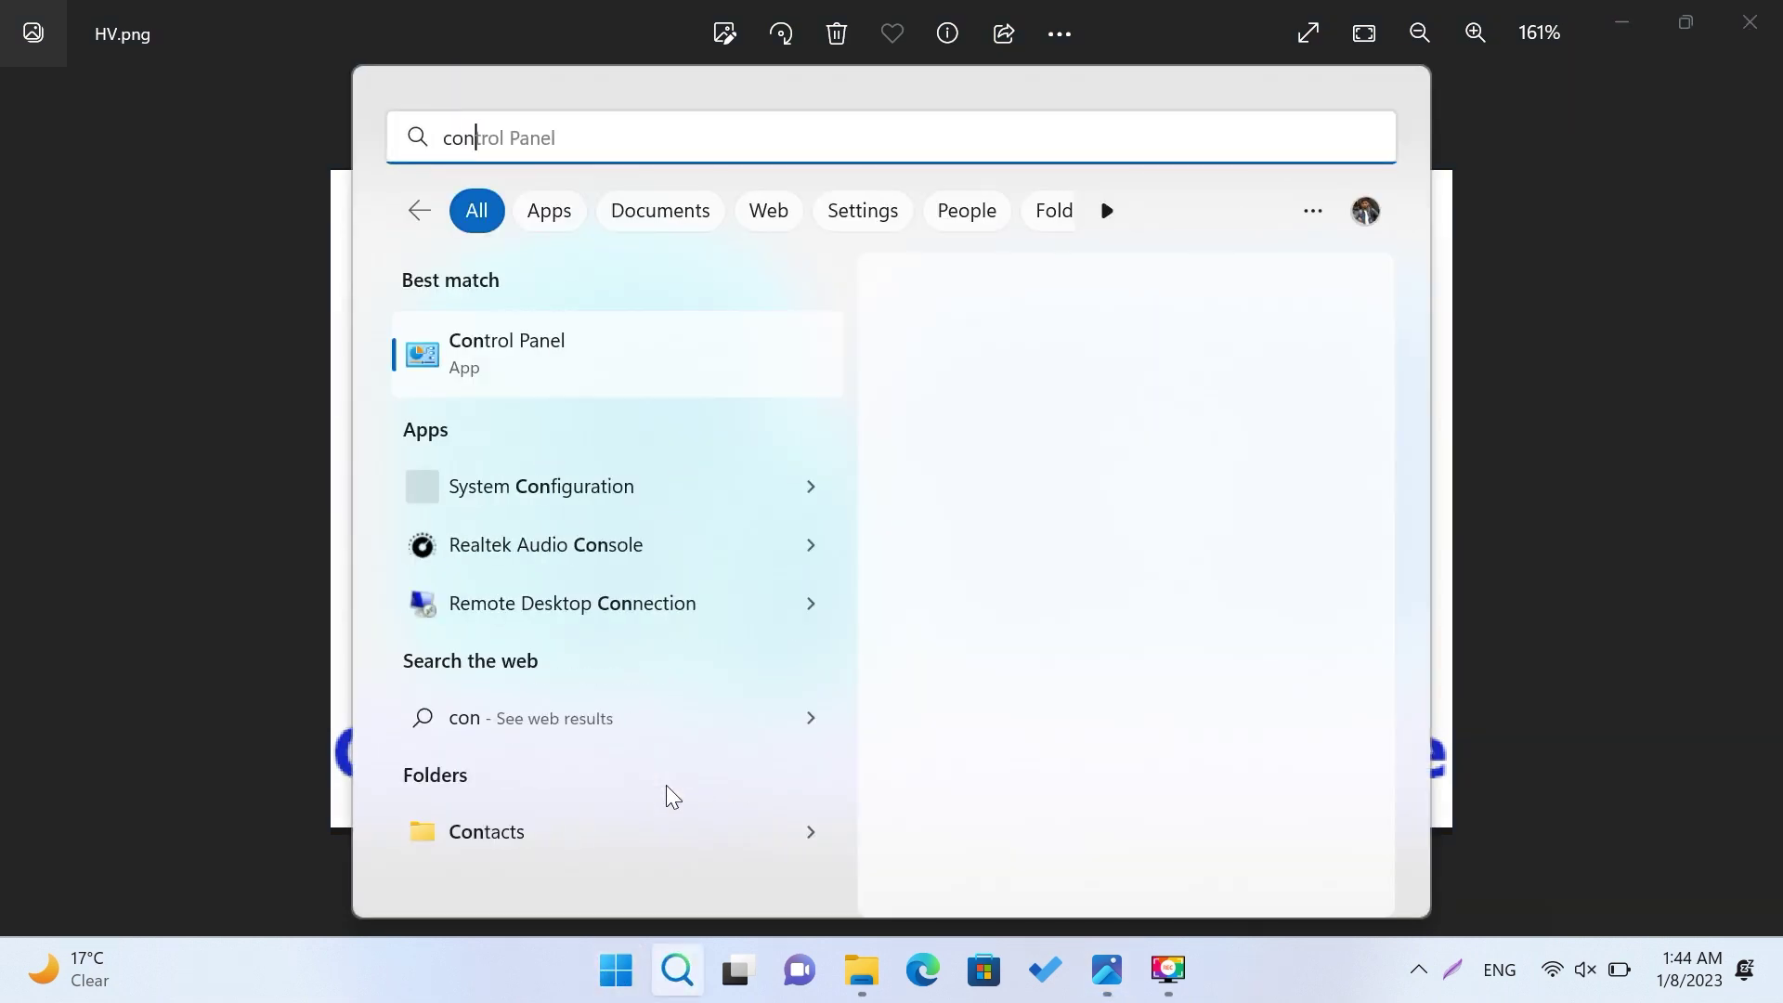
click(607, 355)
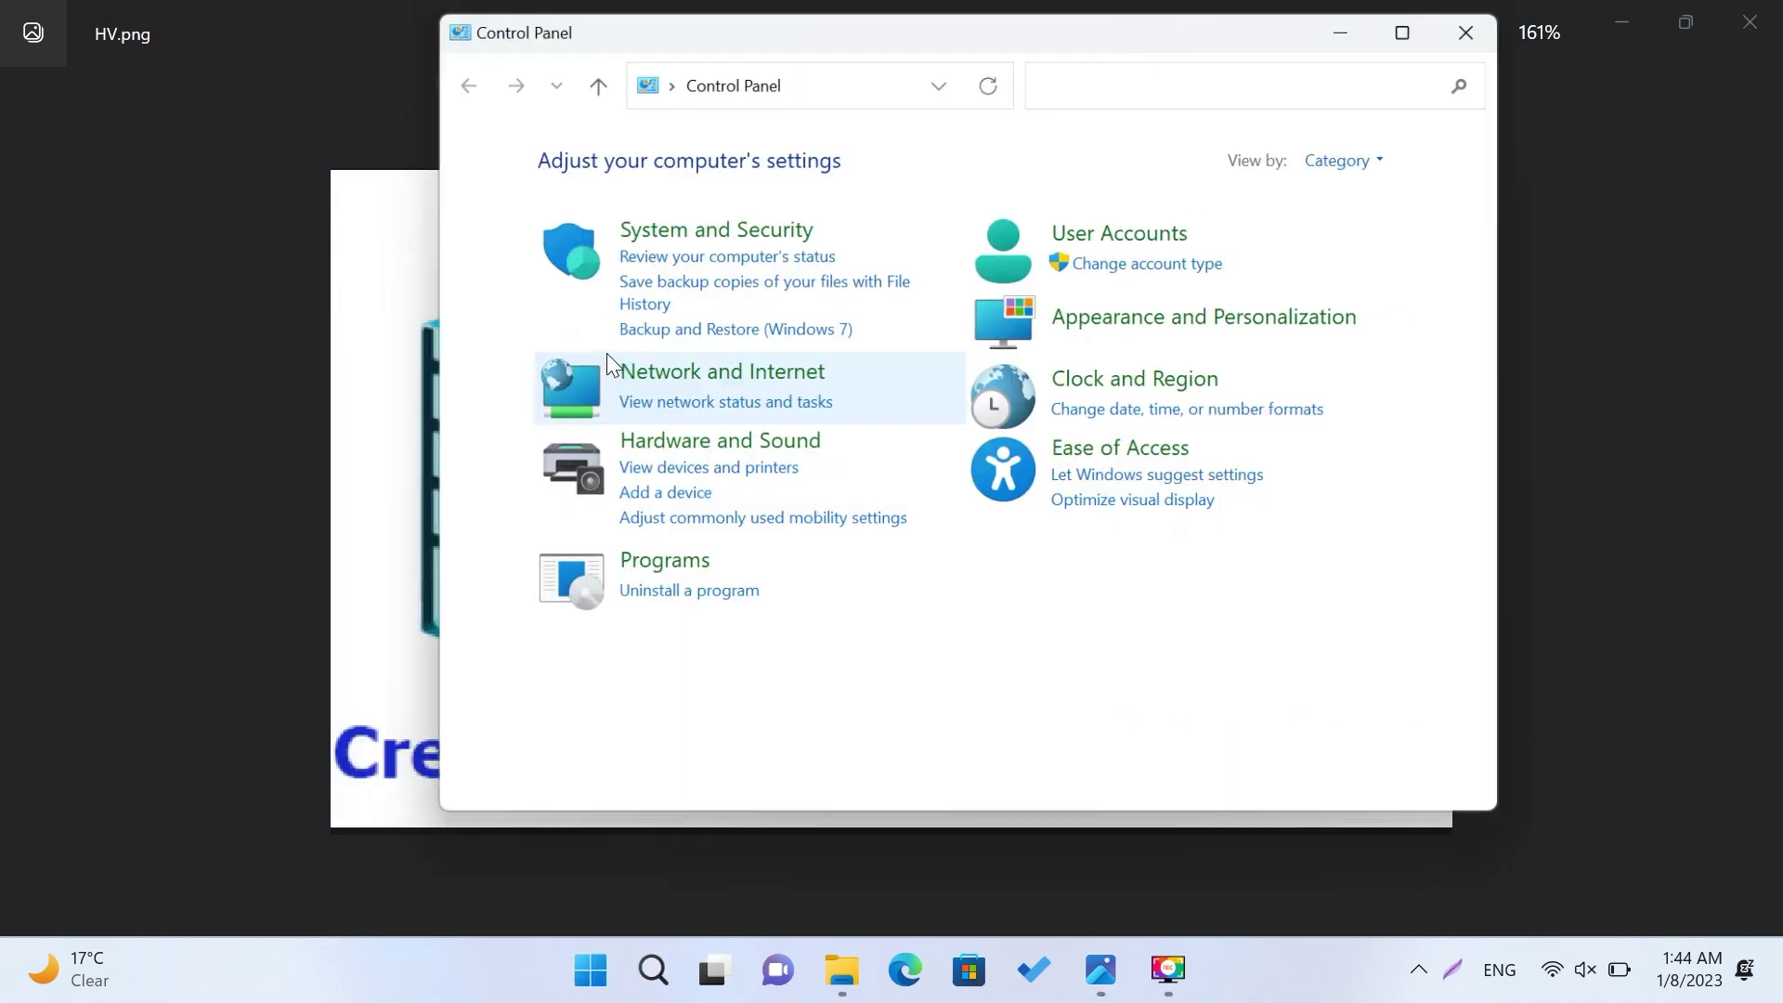
click(662, 574)
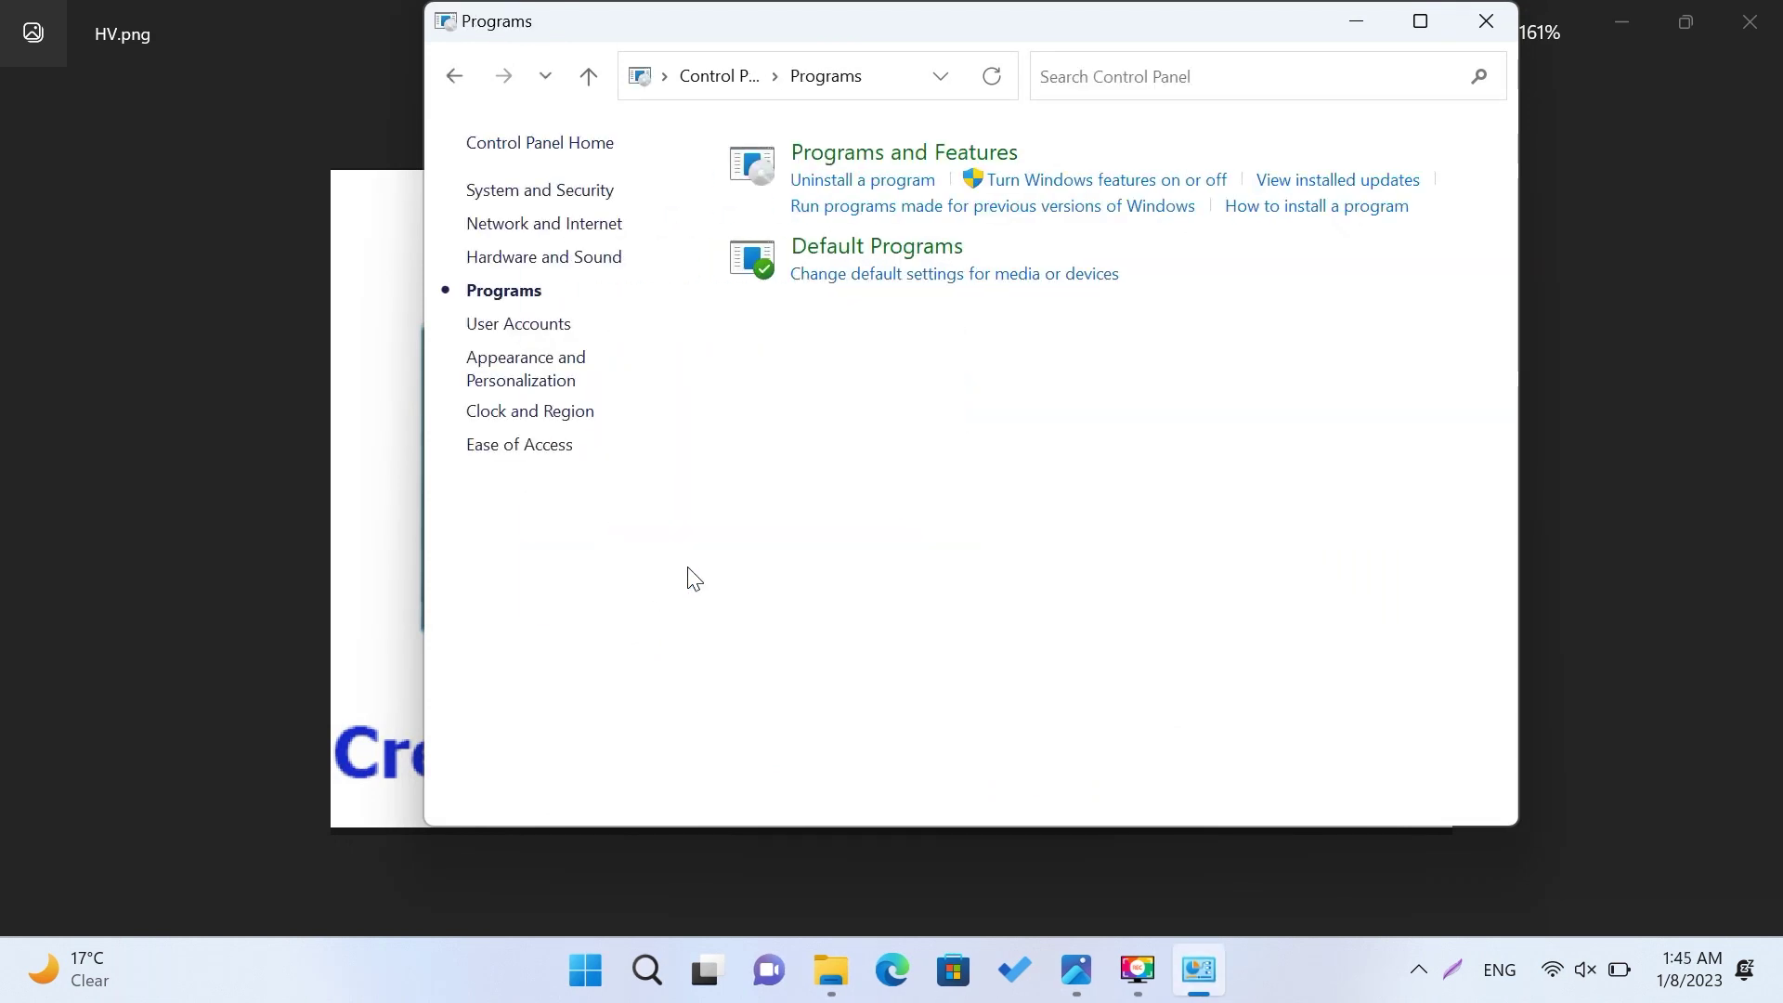
click(1090, 189)
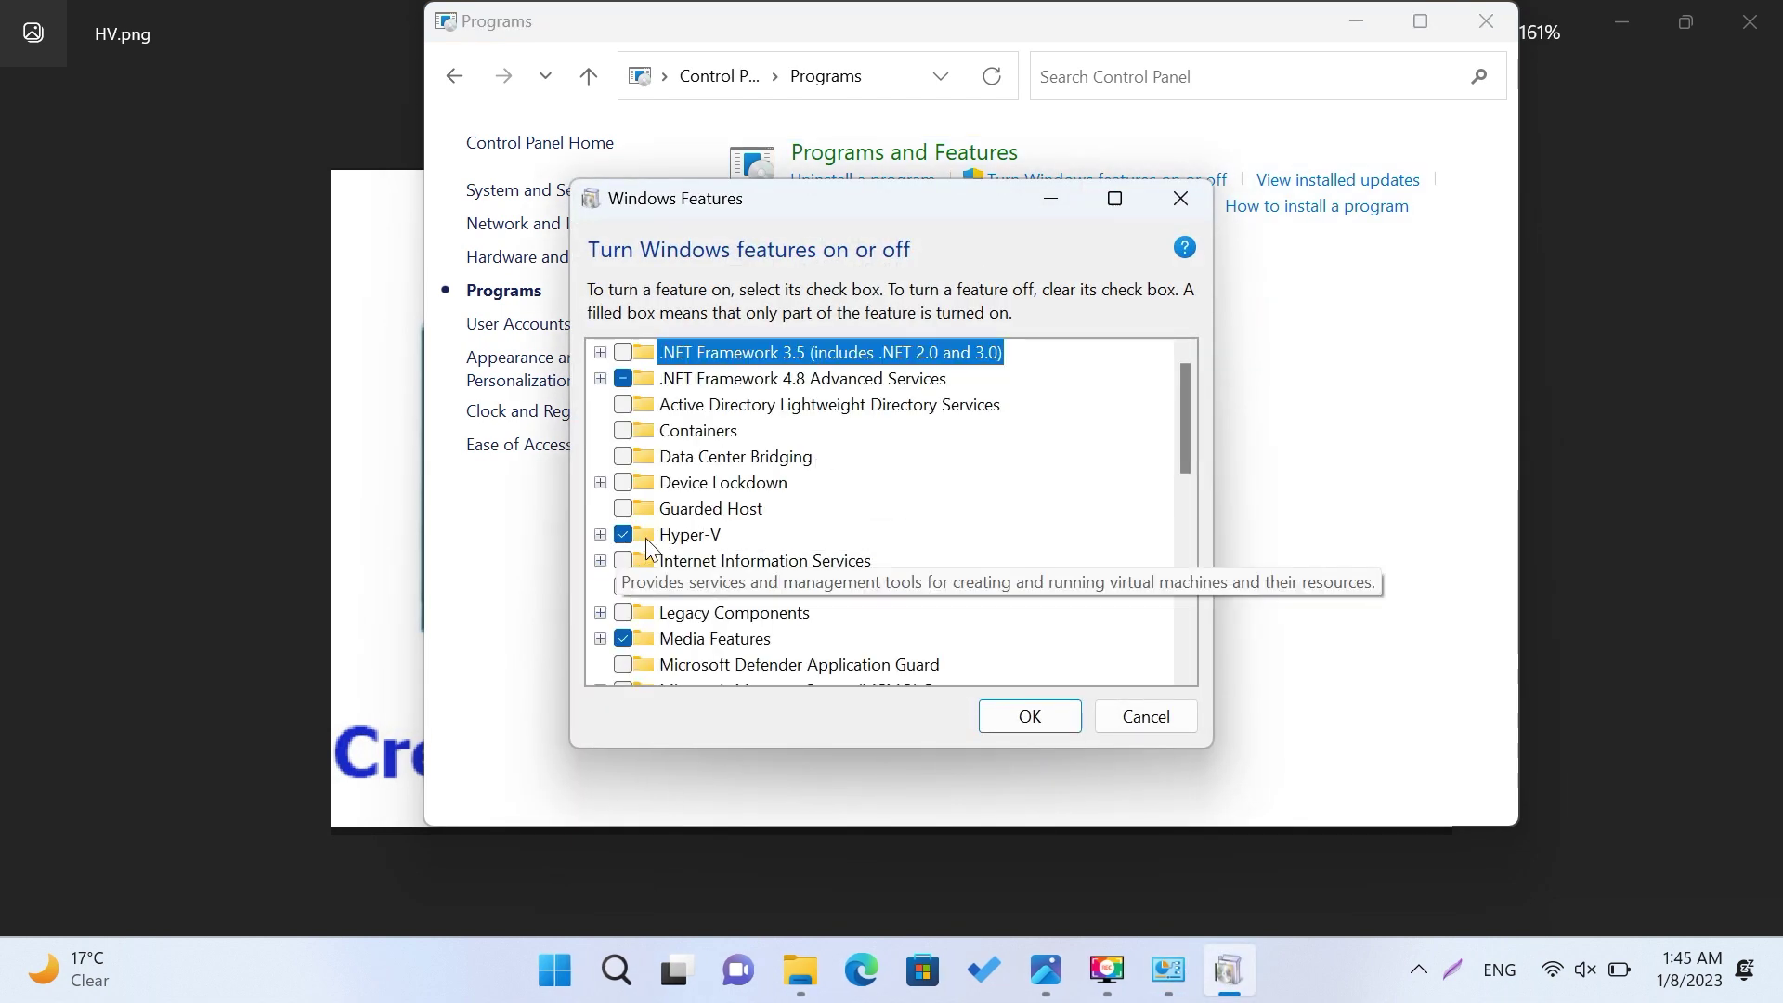
click(601, 535)
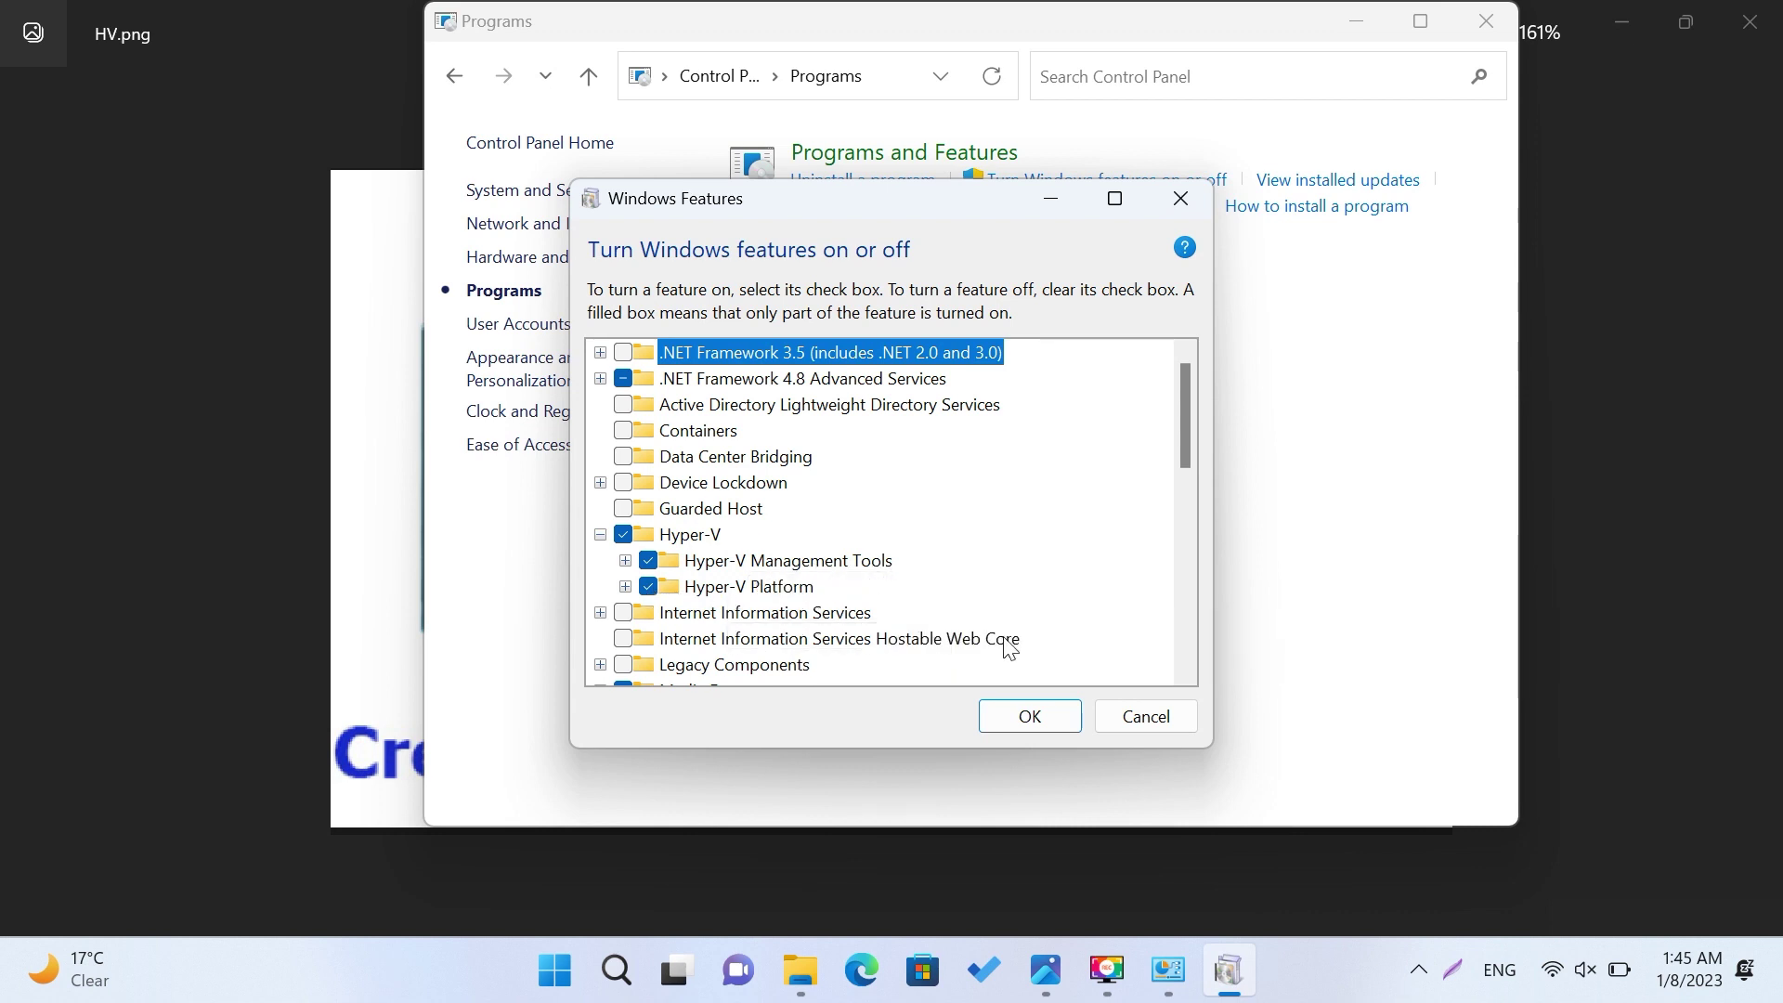
click(1146, 716)
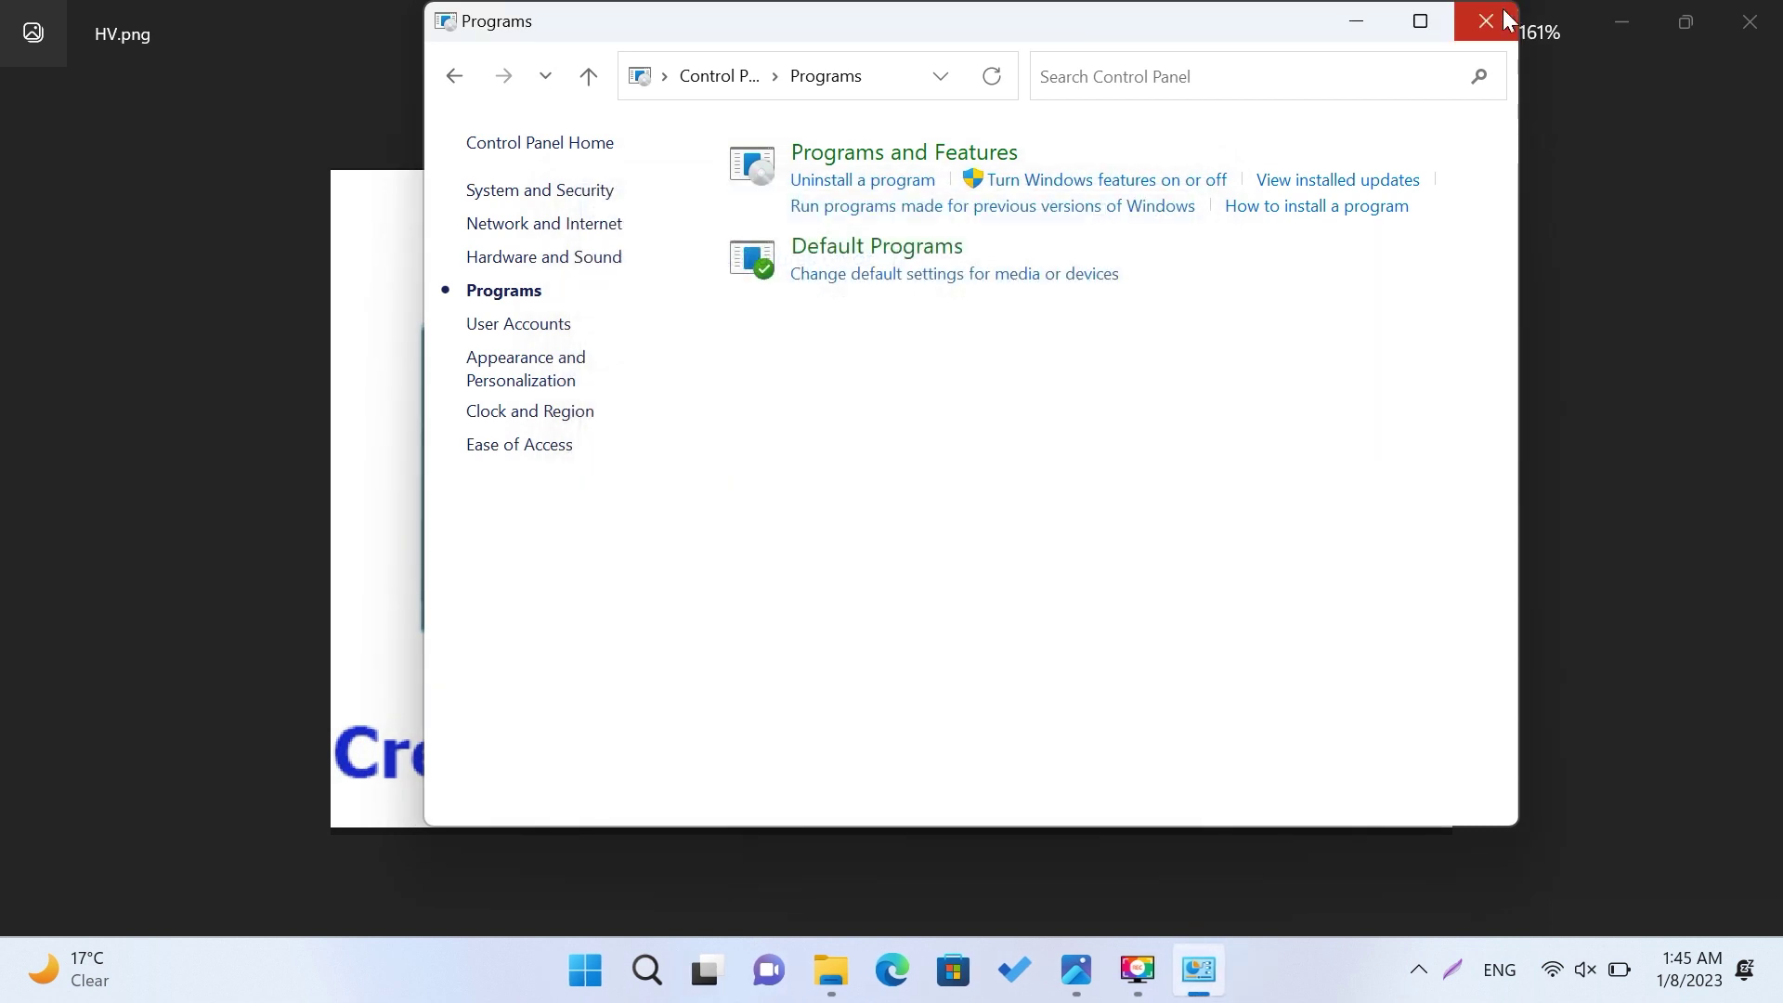
click(1486, 20)
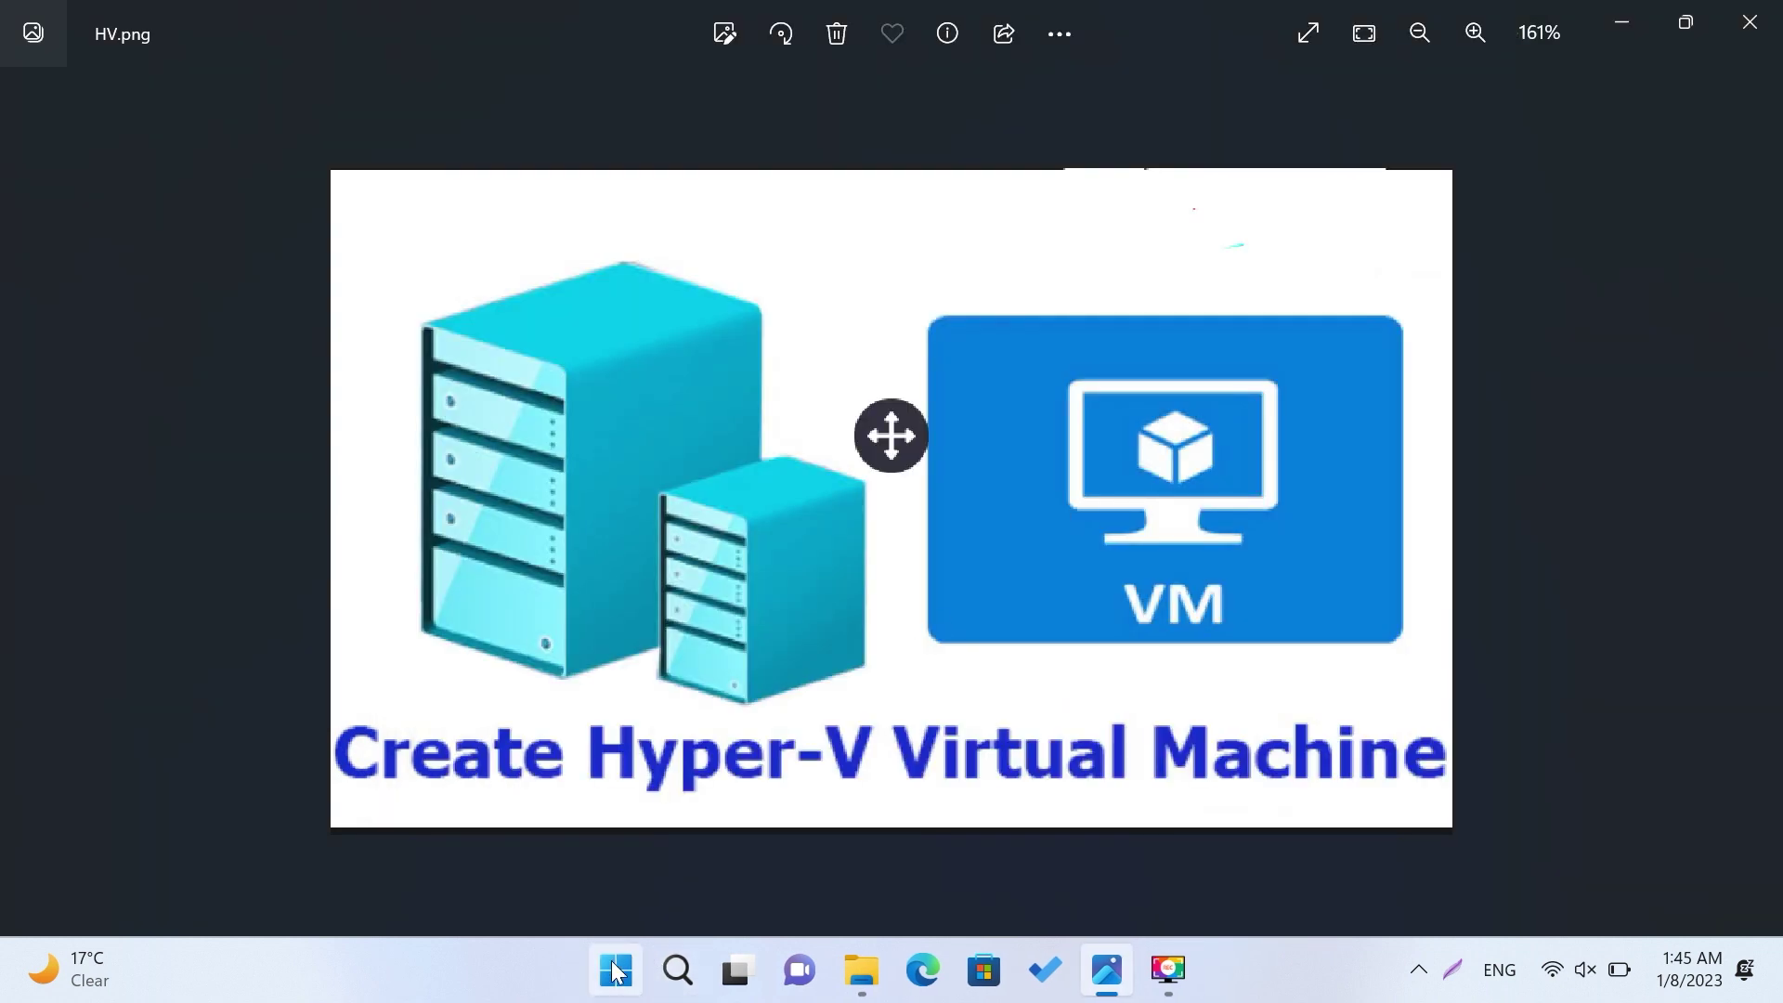
Step: Launch Hyper-V Manager from Start and begin New > Virtual Machine from the Actions pane
click(614, 970)
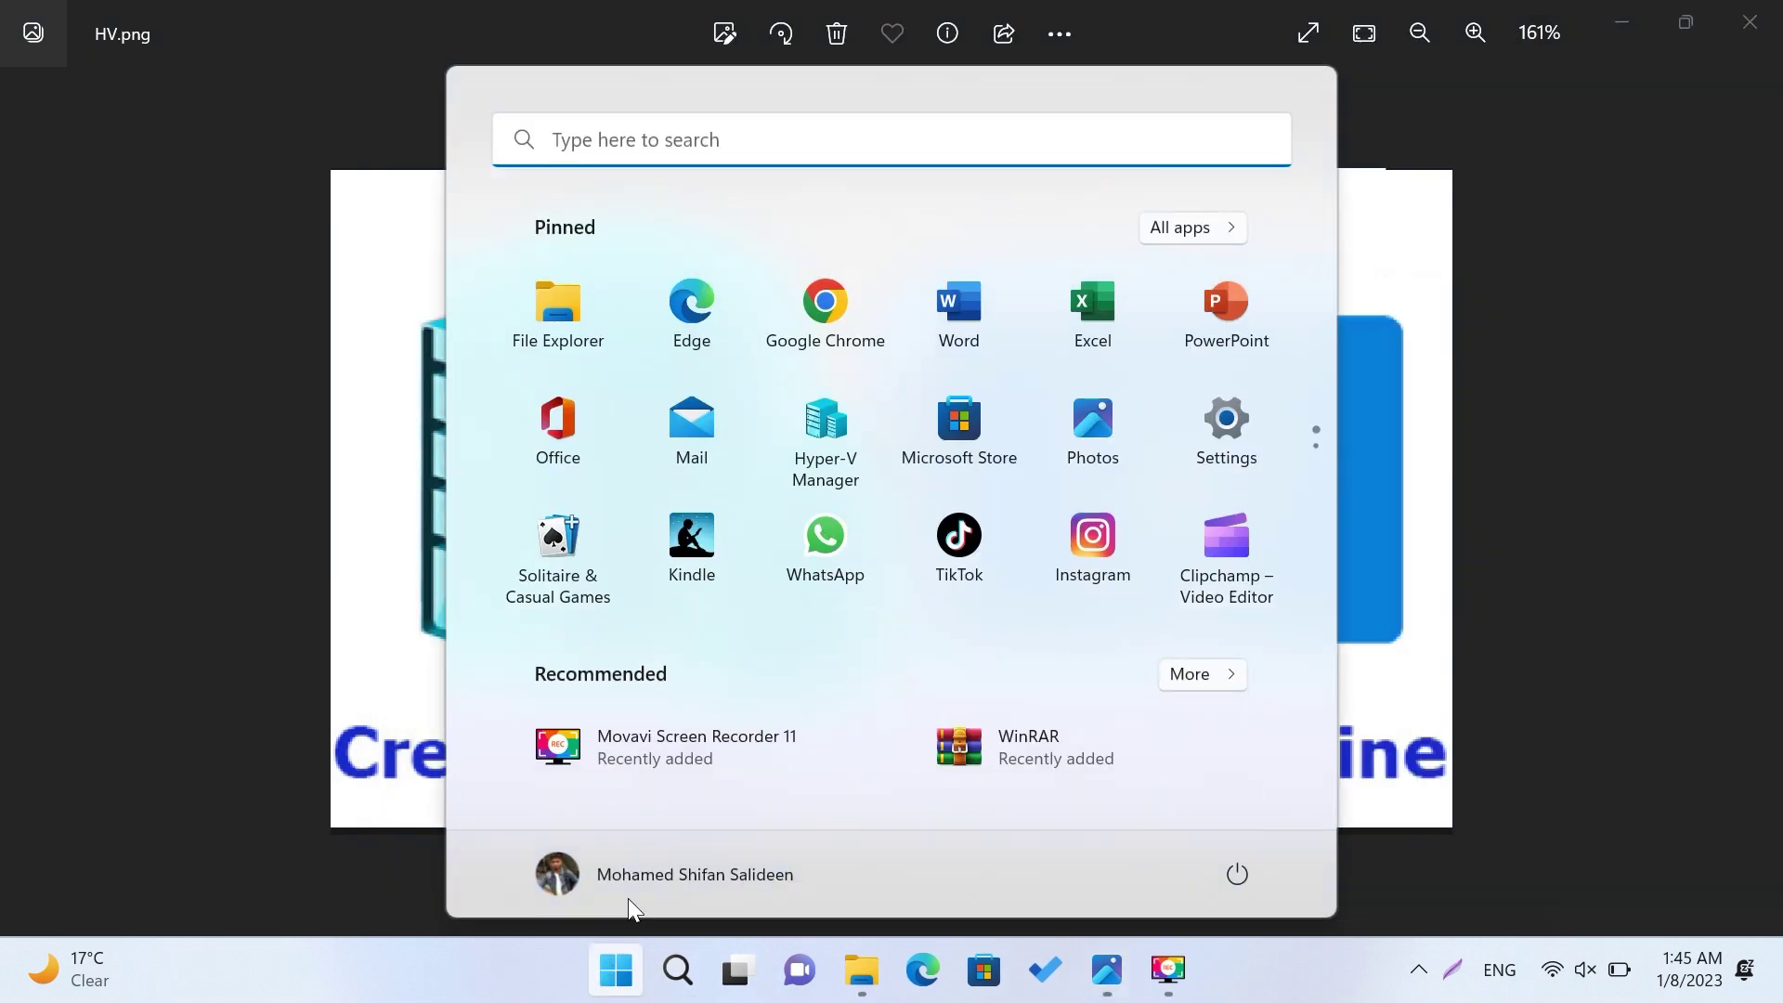
click(834, 444)
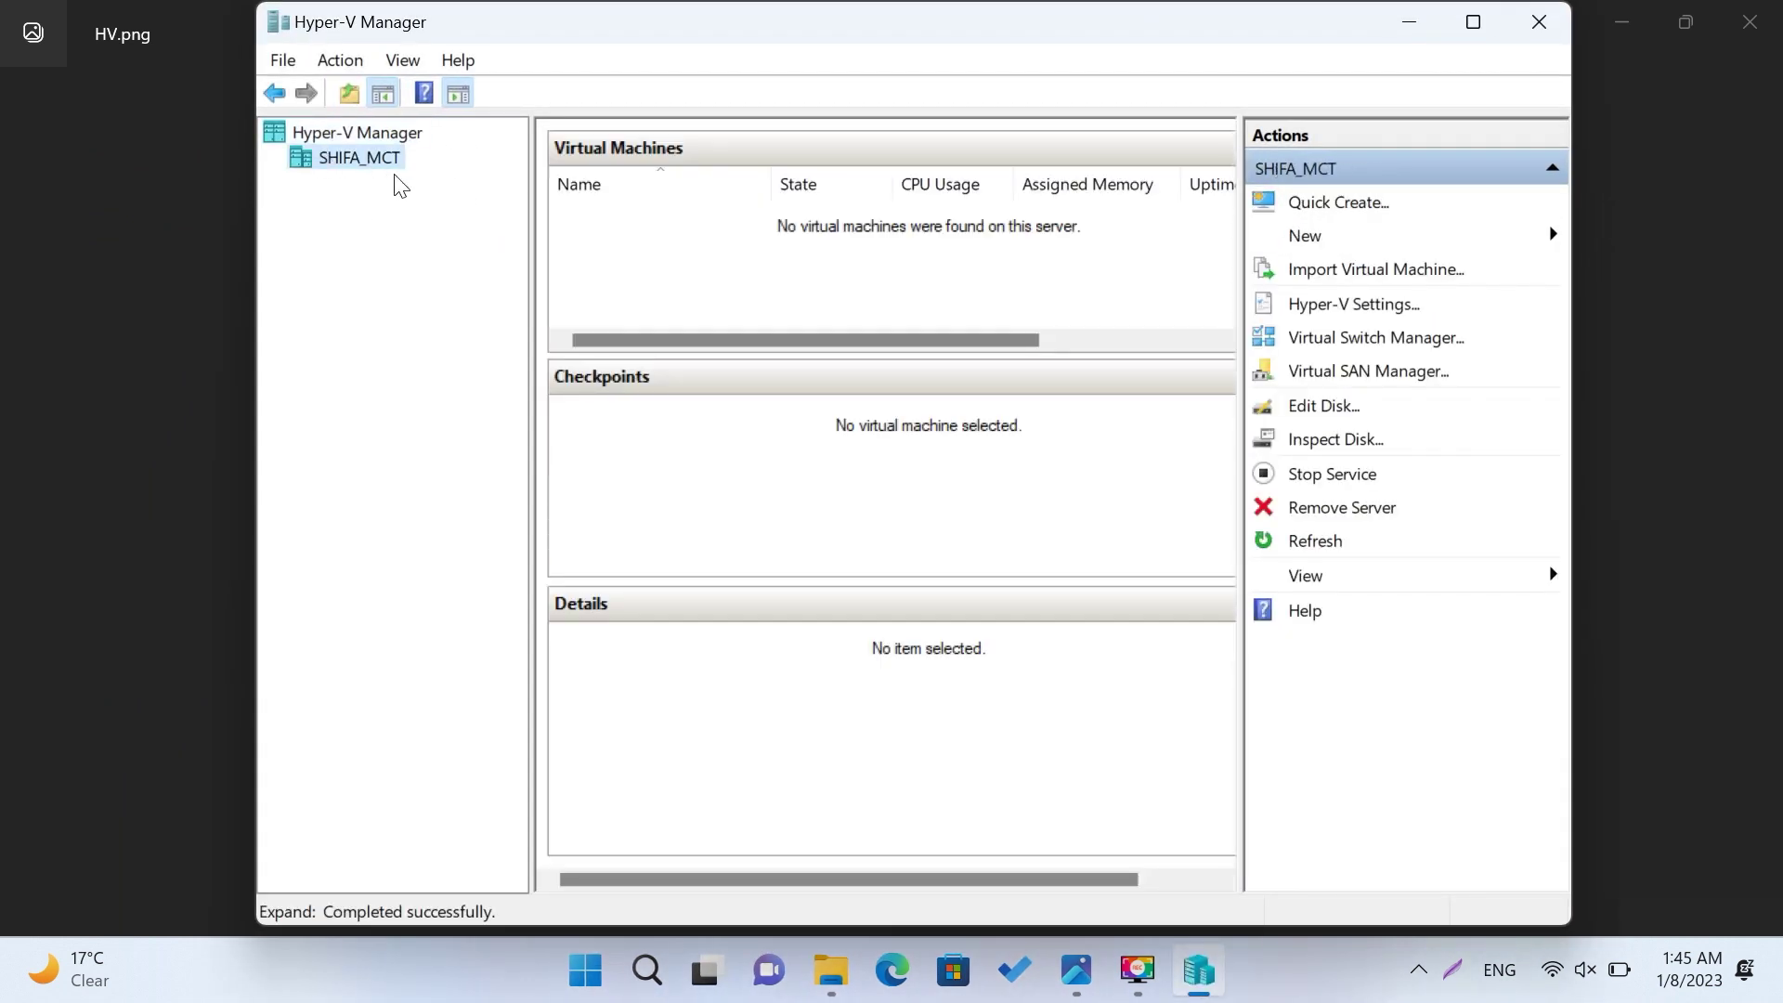
click(1445, 235)
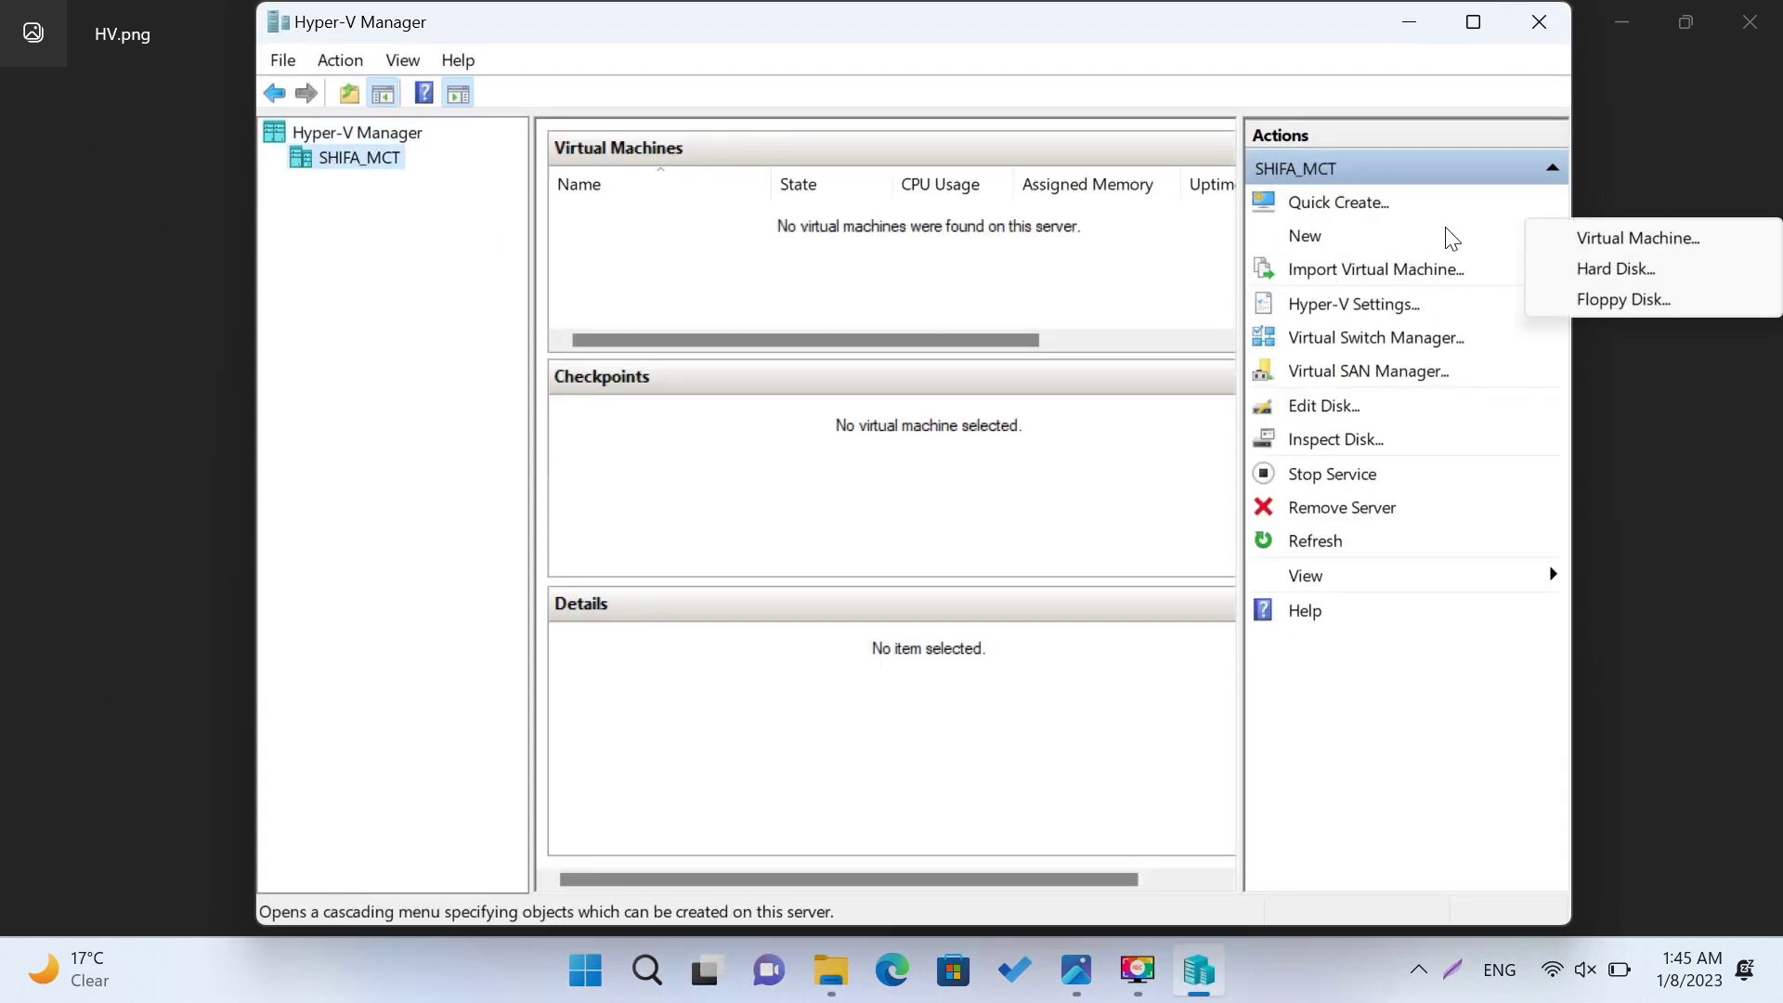
click(1677, 238)
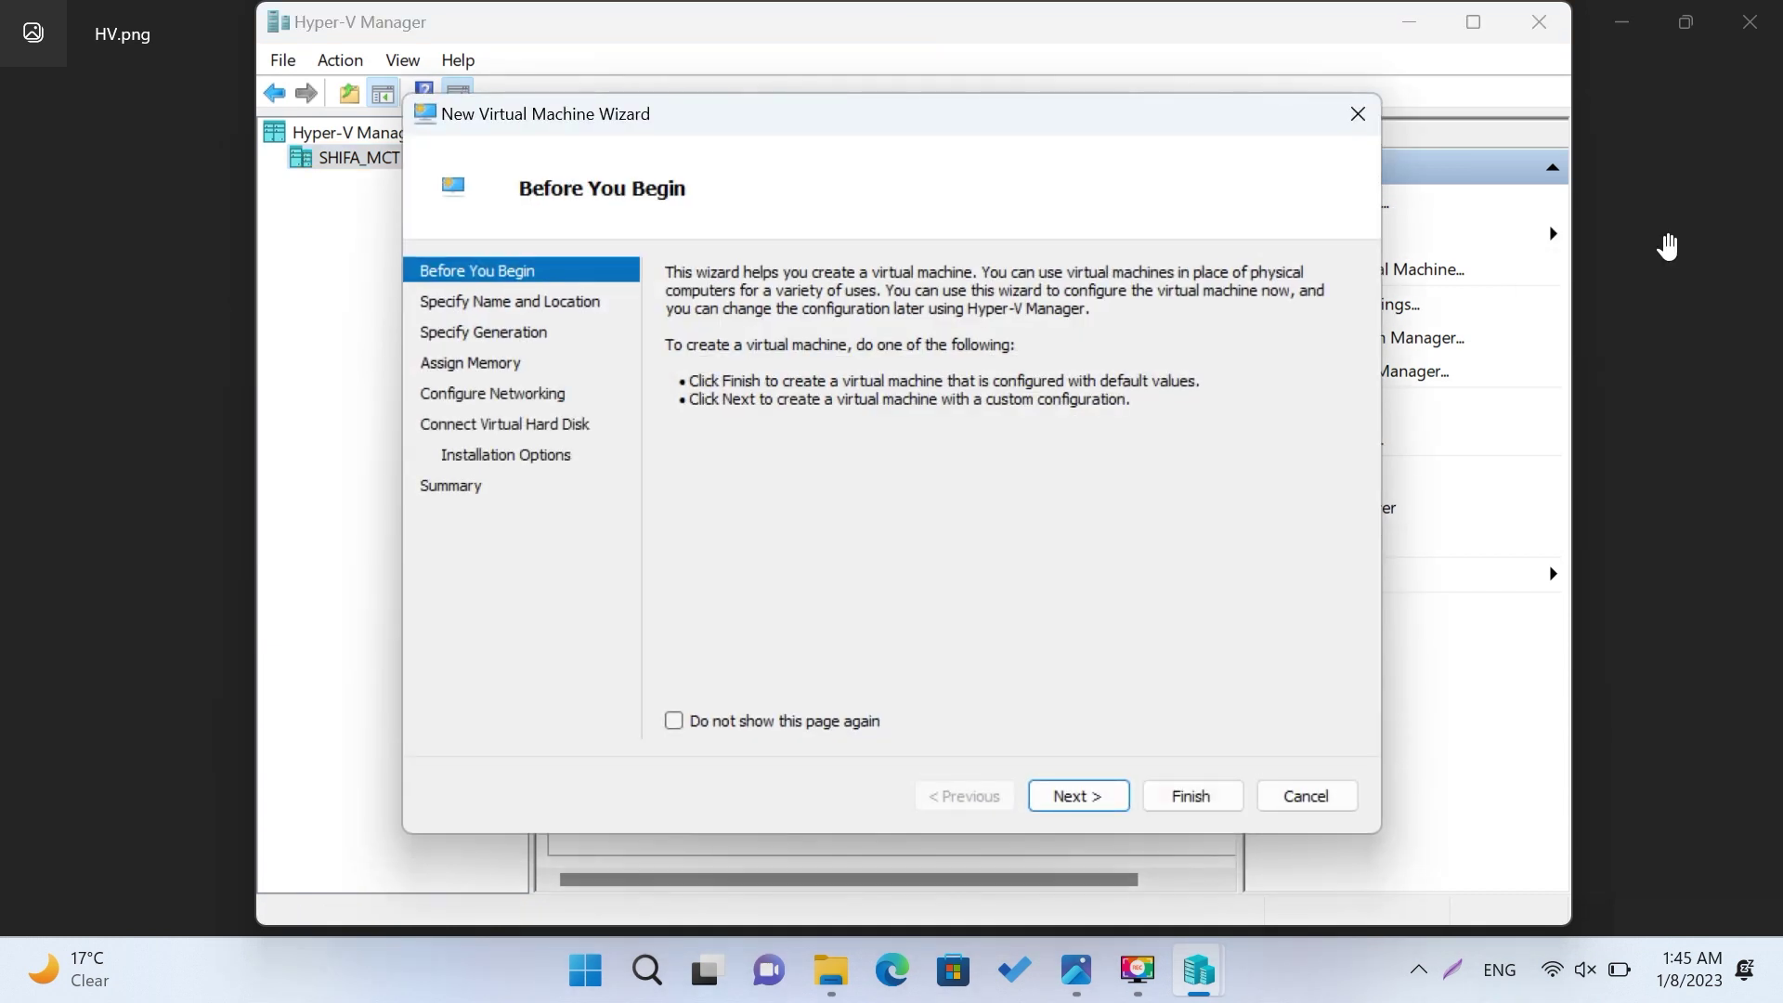
Step: Name the new virtual machine DC1 and make it Generation 2
click(1078, 796)
text(DC)
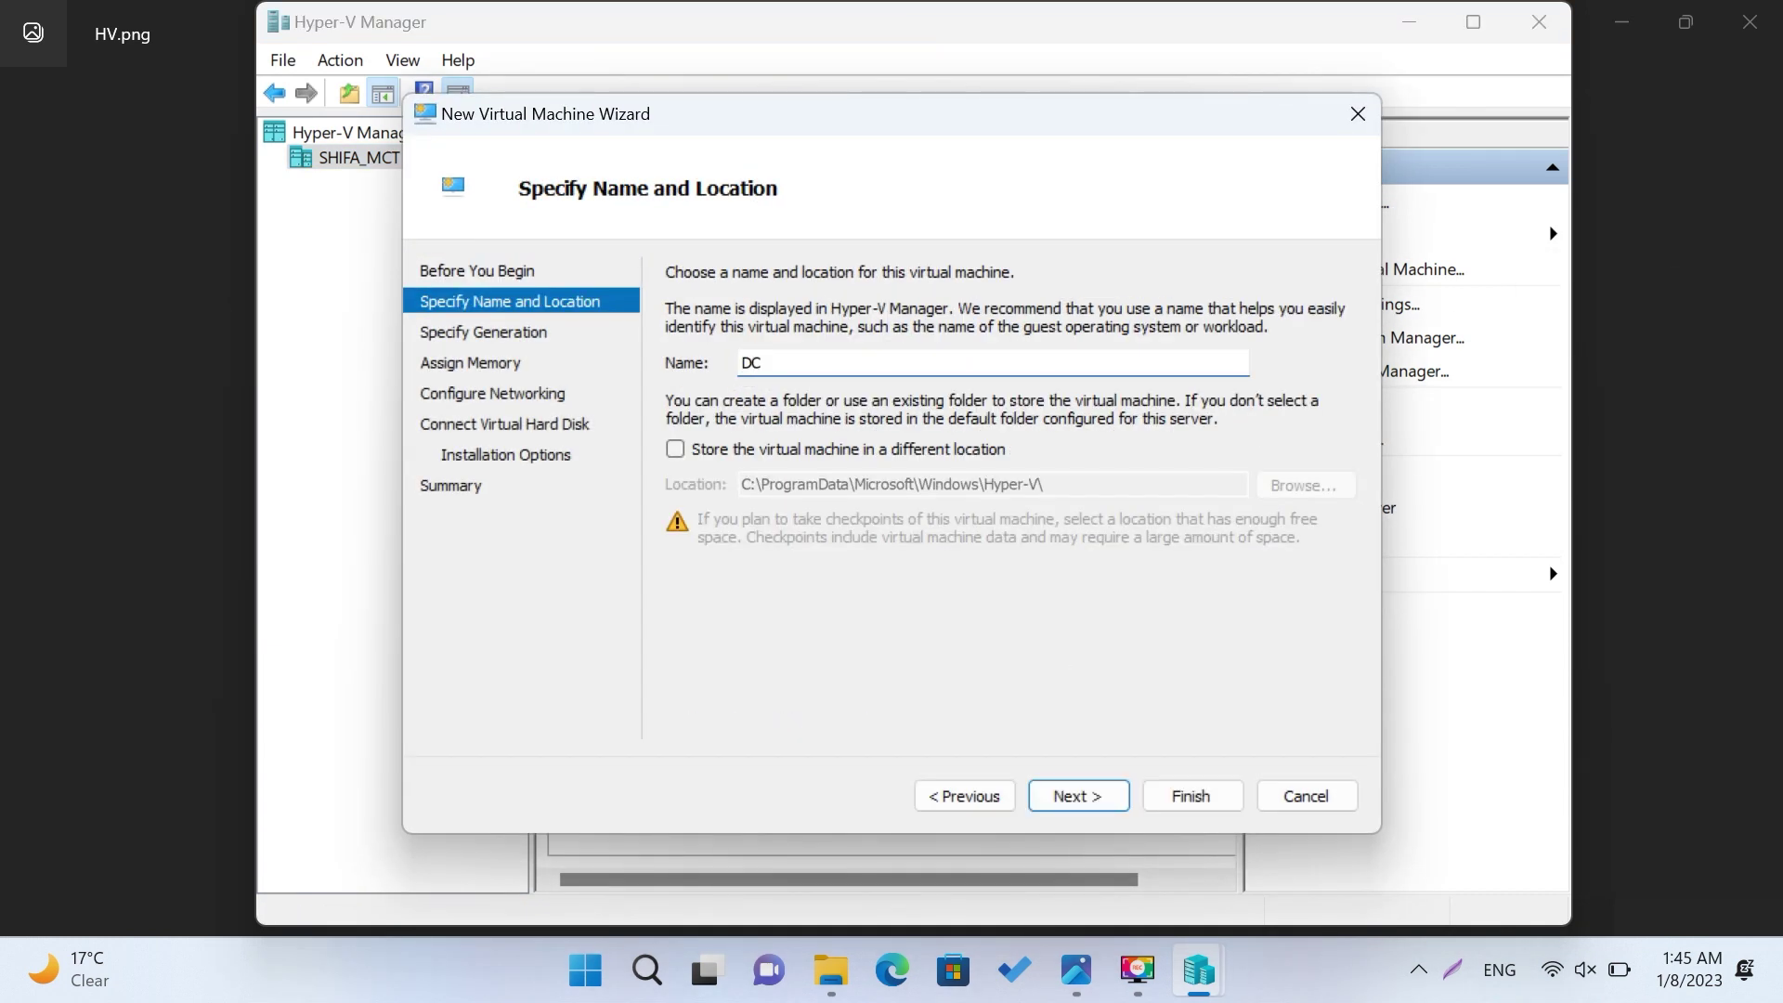
text(1)
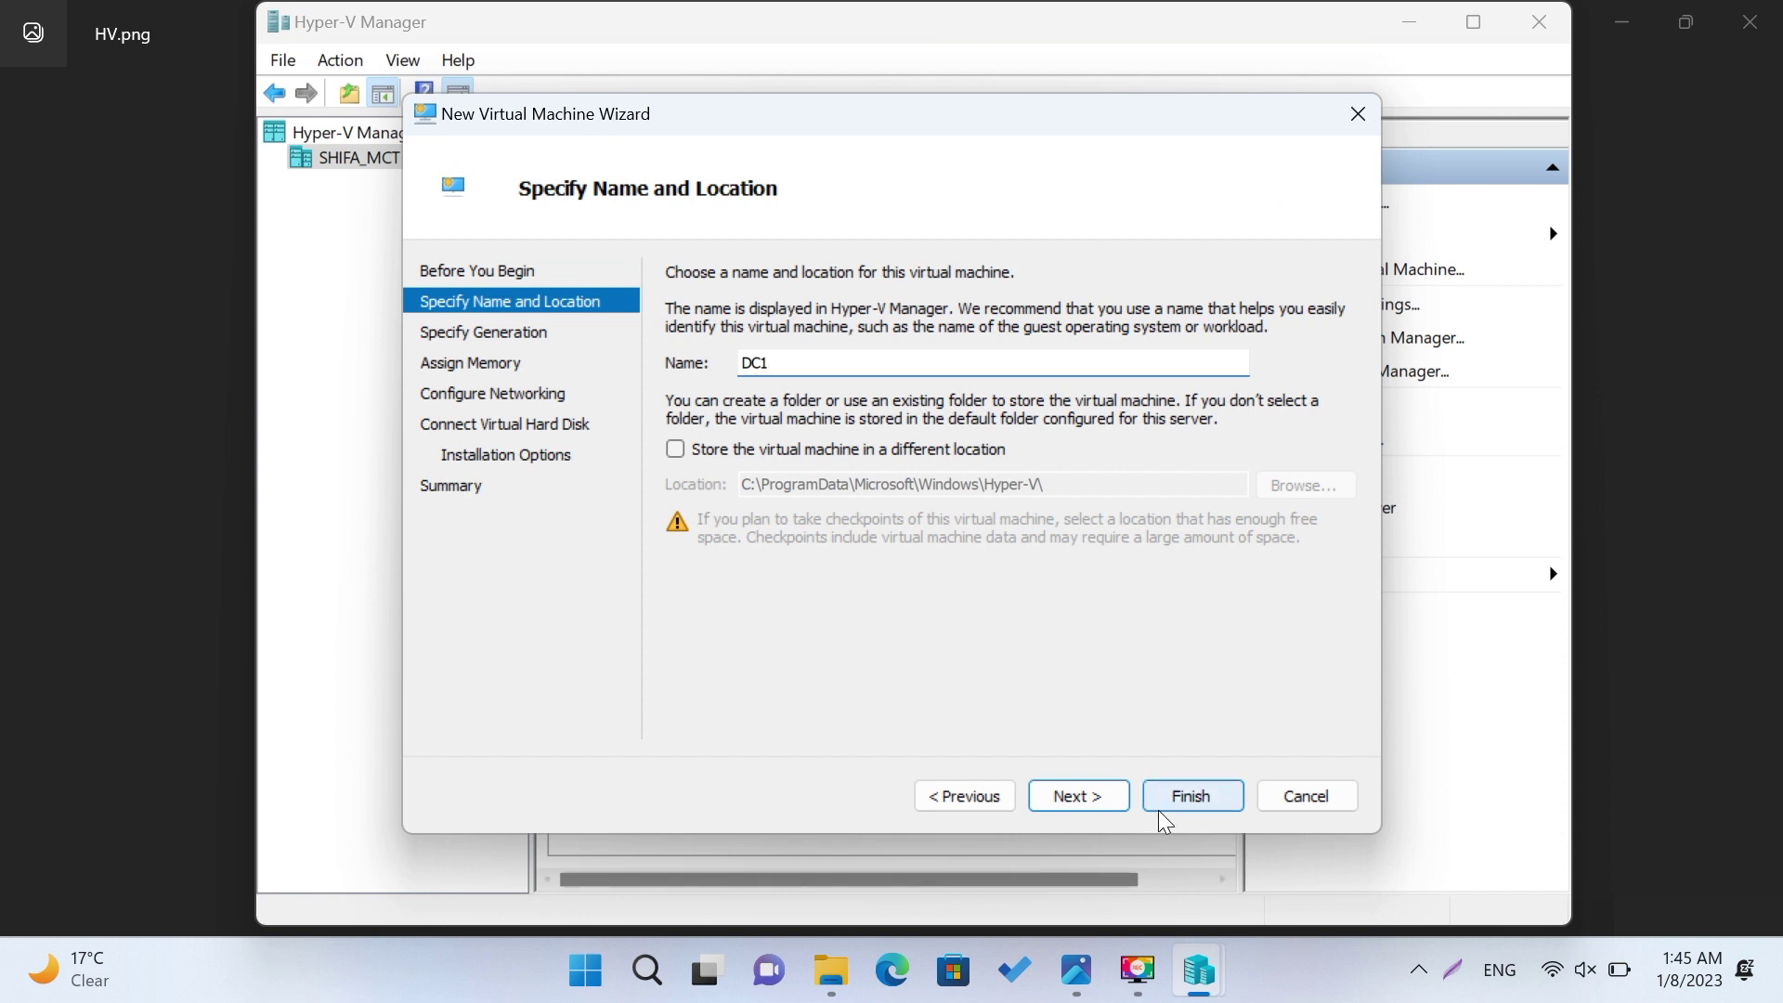
click(1089, 805)
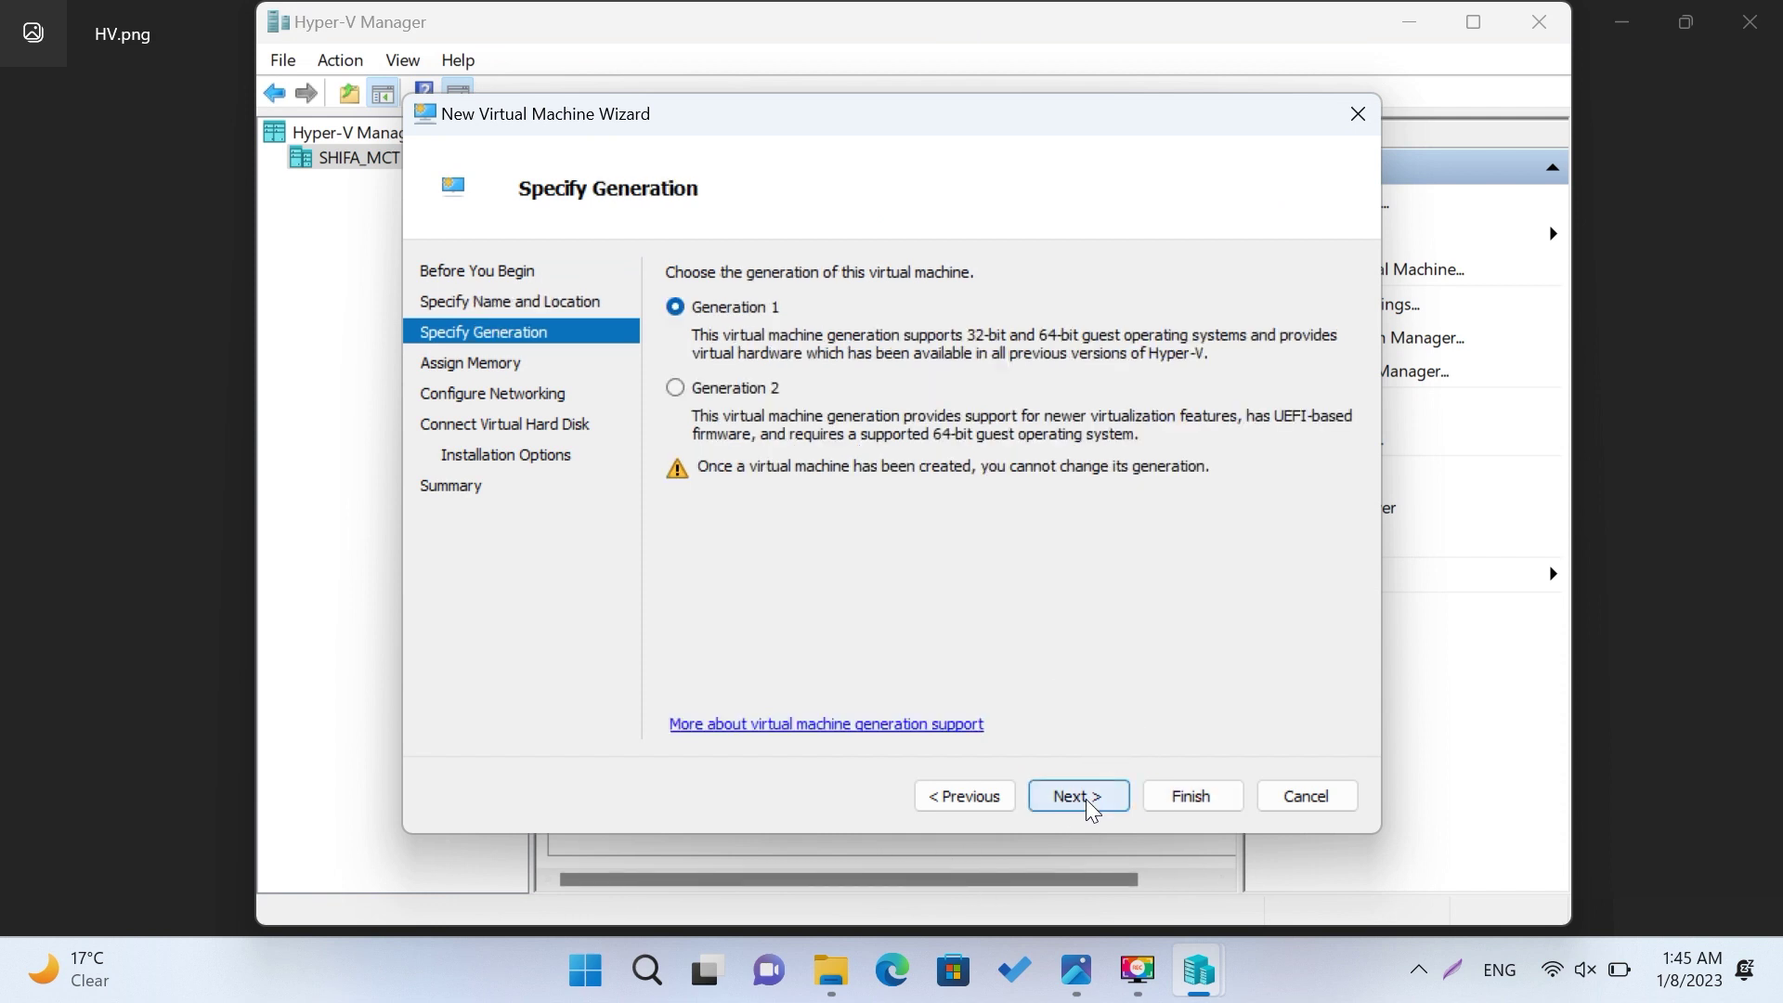
click(713, 387)
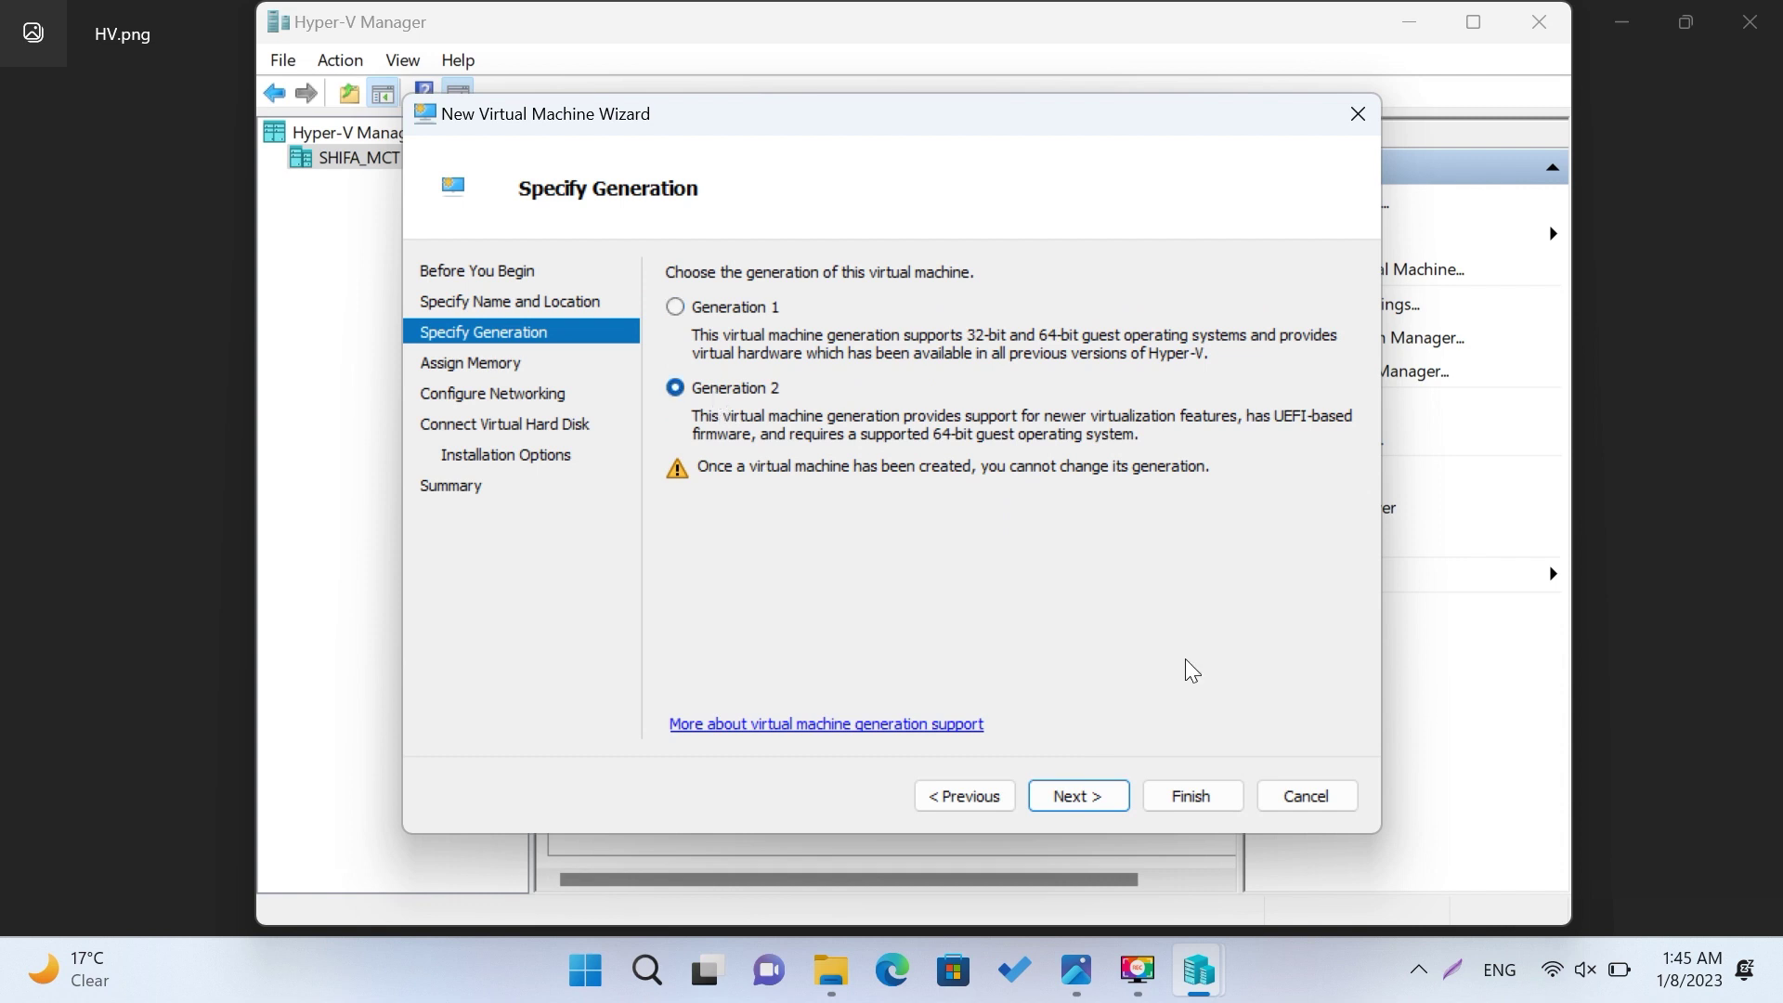
Step: Turn off Dynamic Memory and set startup memory to 2048 MB
click(1090, 794)
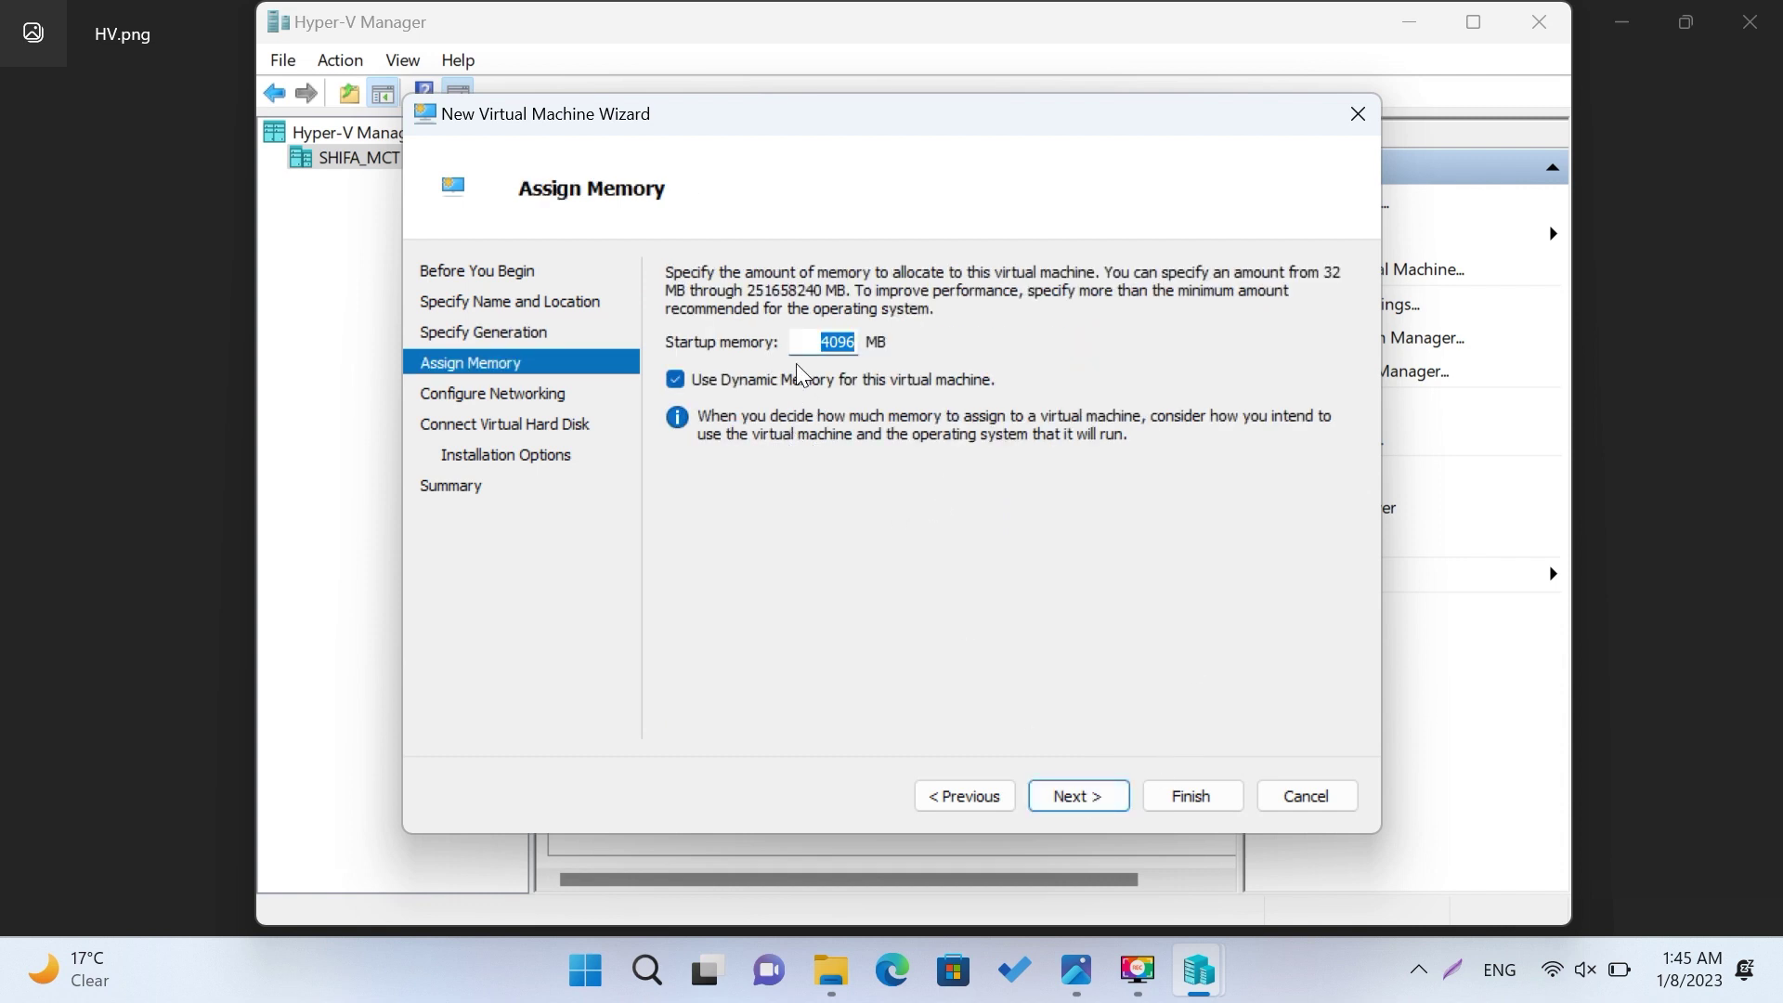
click(704, 374)
drag(816, 342, 964, 353)
text(2048)
Step: Connect the VM's network adapter to Default Switch
click(1102, 794)
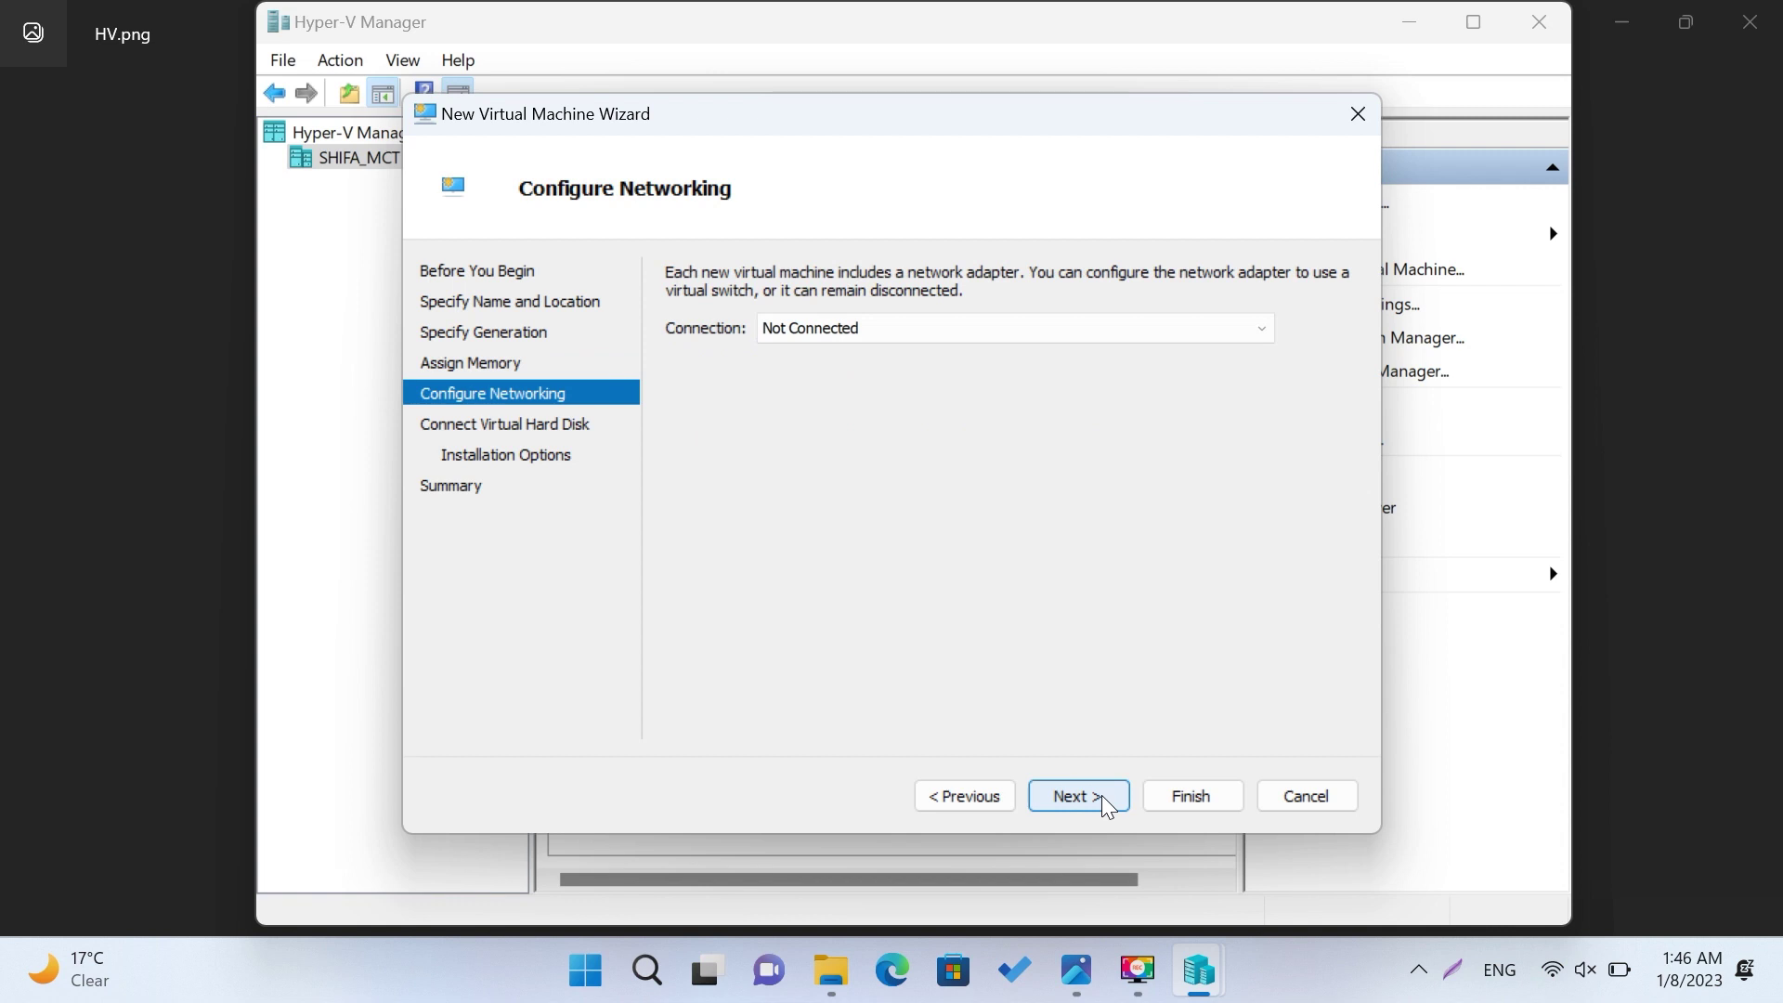
click(938, 333)
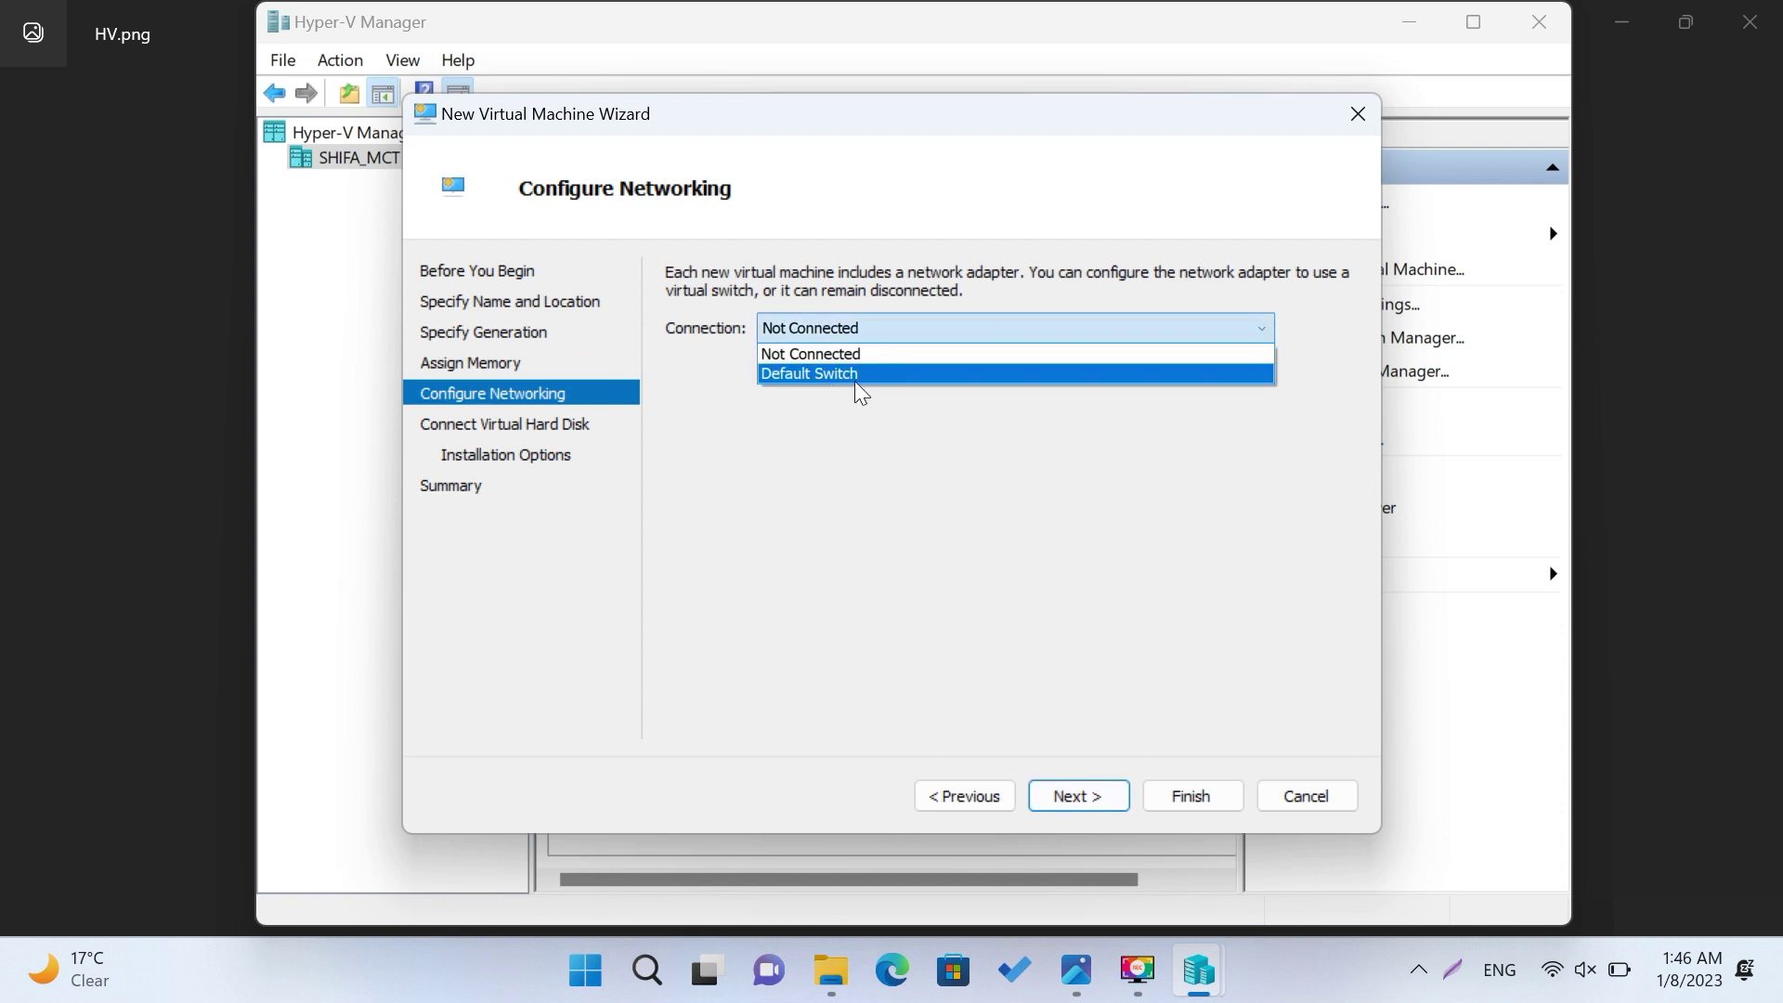
click(891, 374)
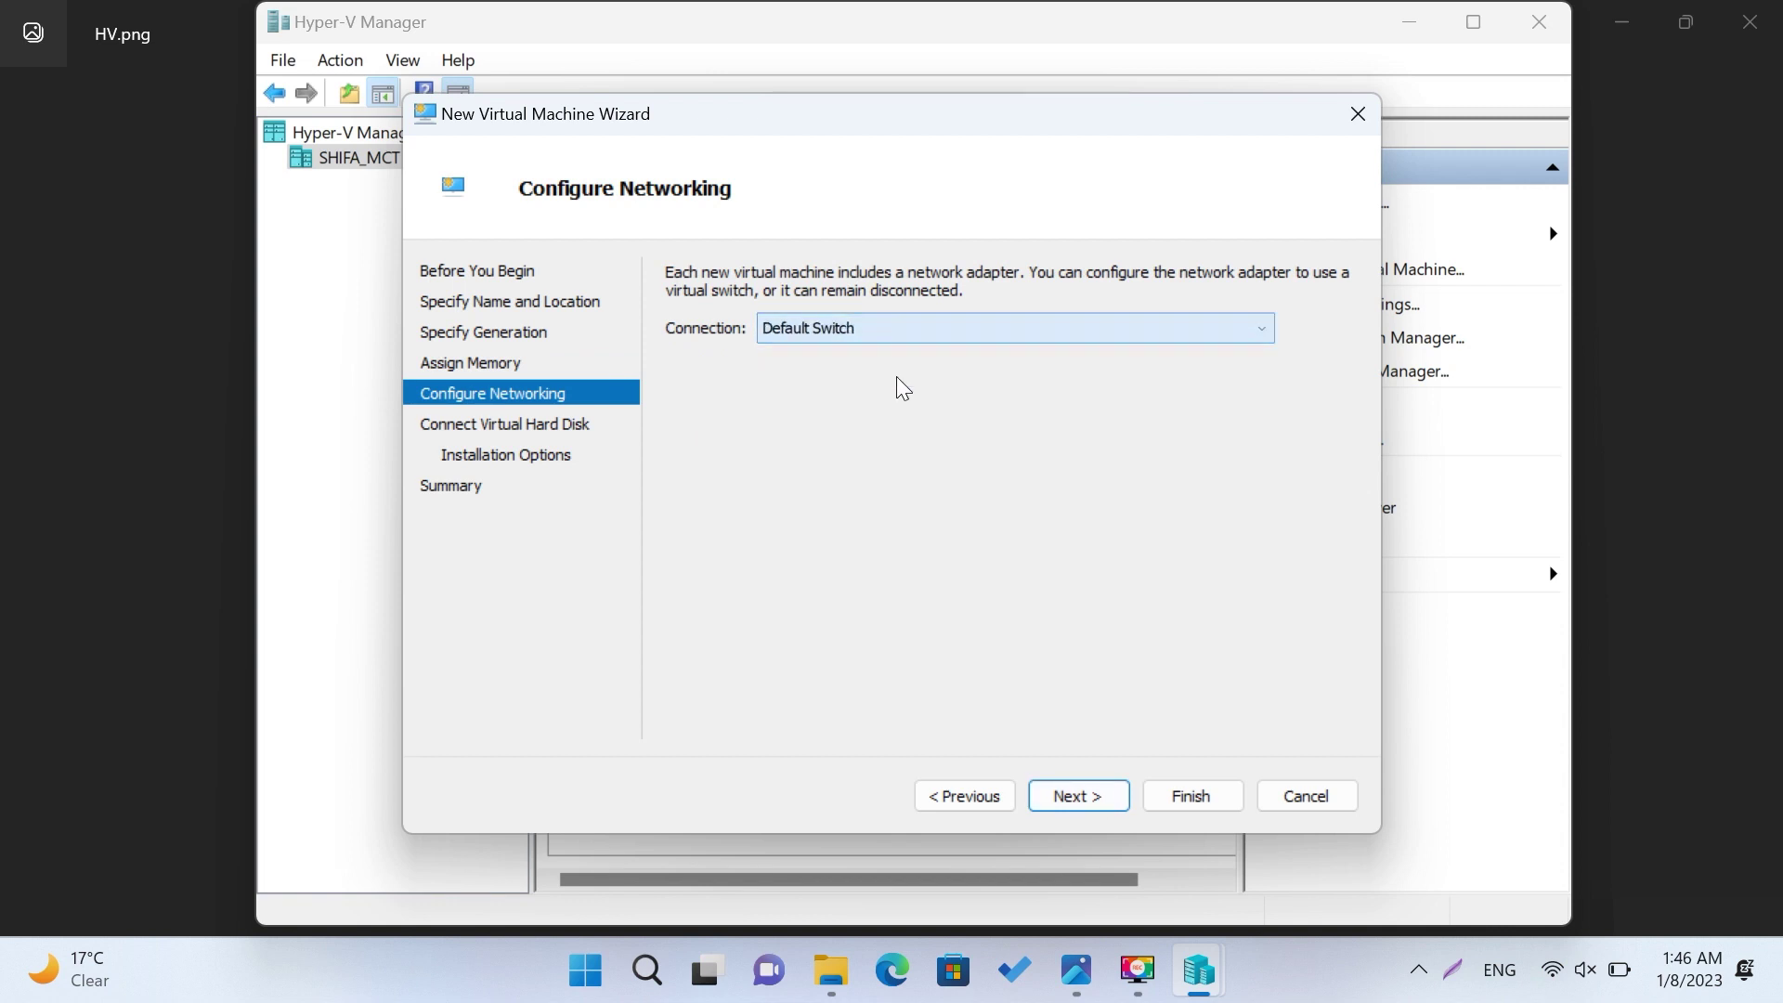
Step: Size the new virtual hard disk DC1.vhdx at 60 GB
click(1101, 795)
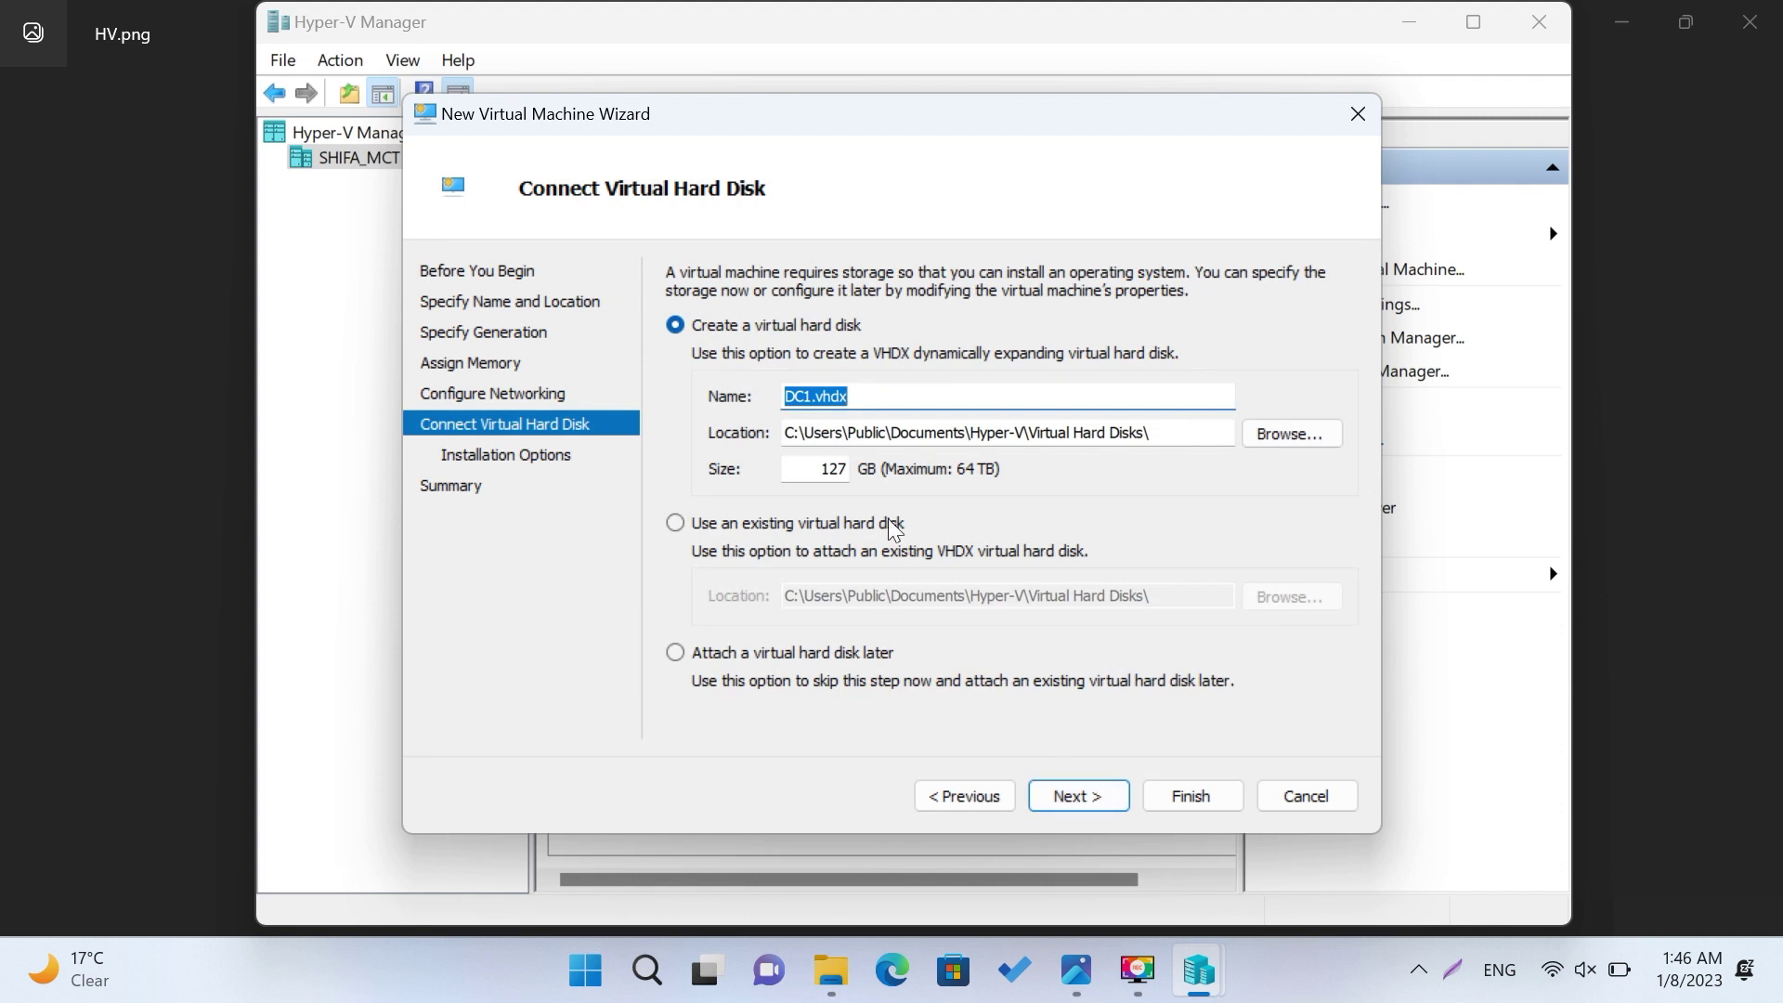
click(817, 462)
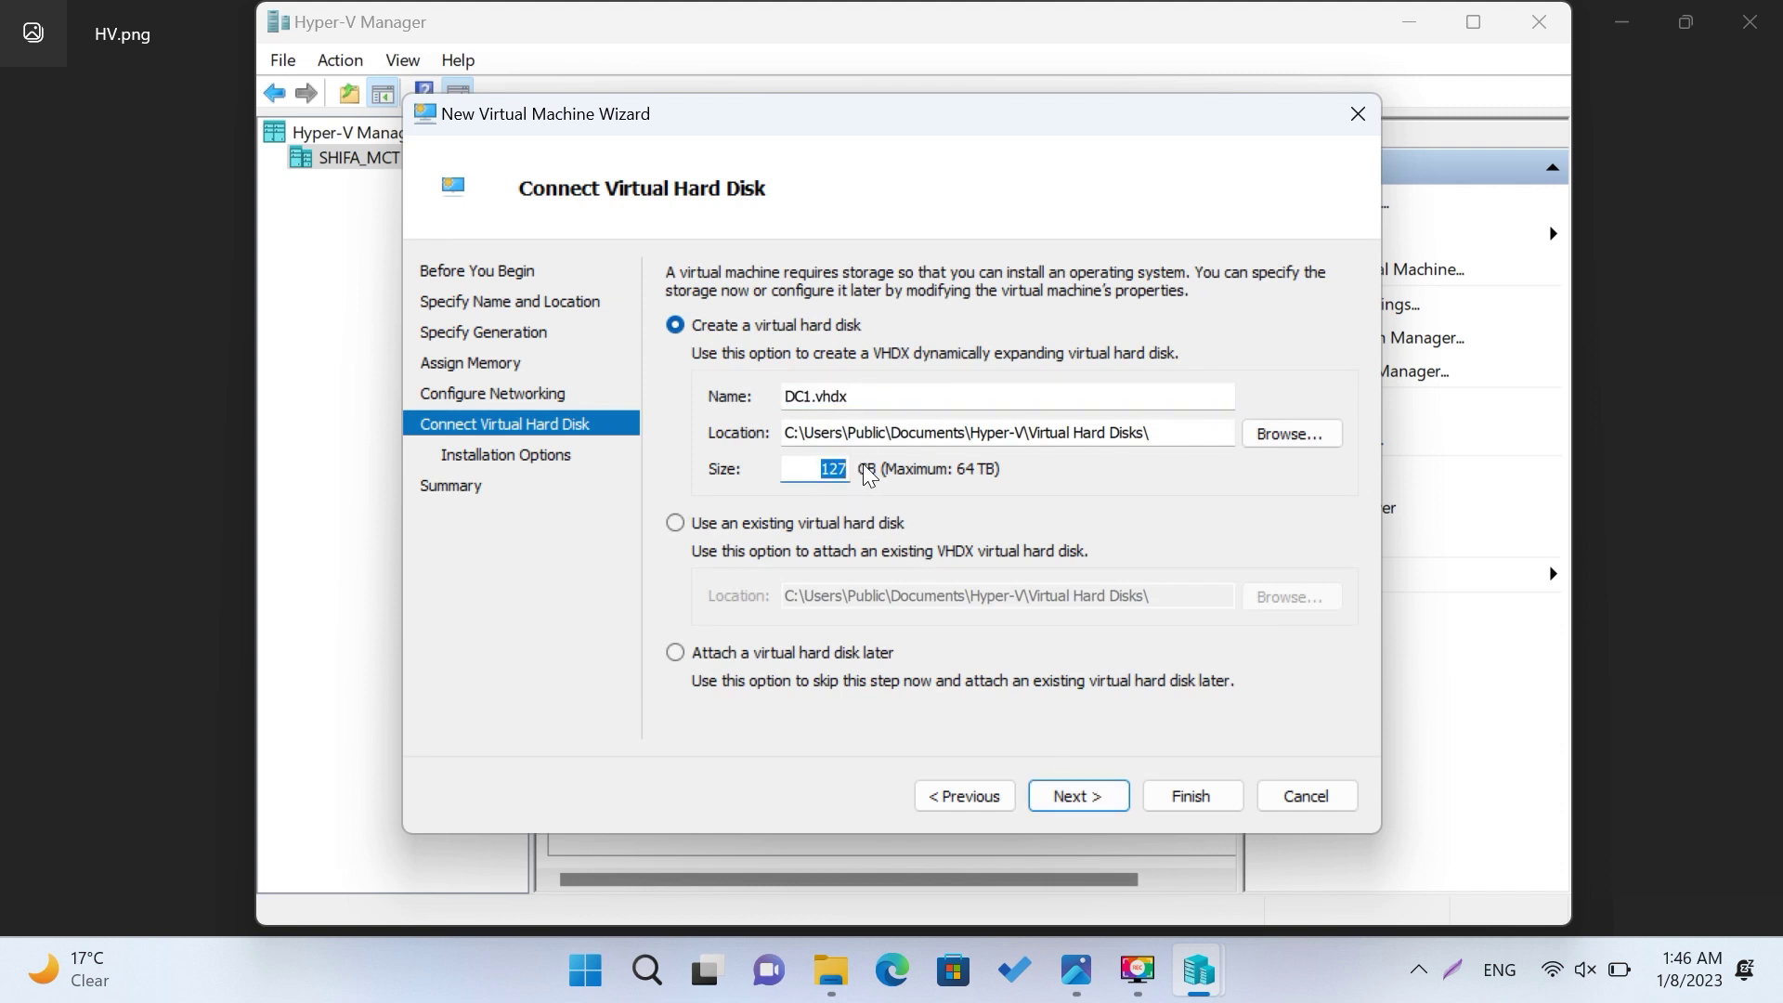
text(60)
Step: Choose to install from a bootable image file and browse to the Technoserve (E:) drive
click(1088, 795)
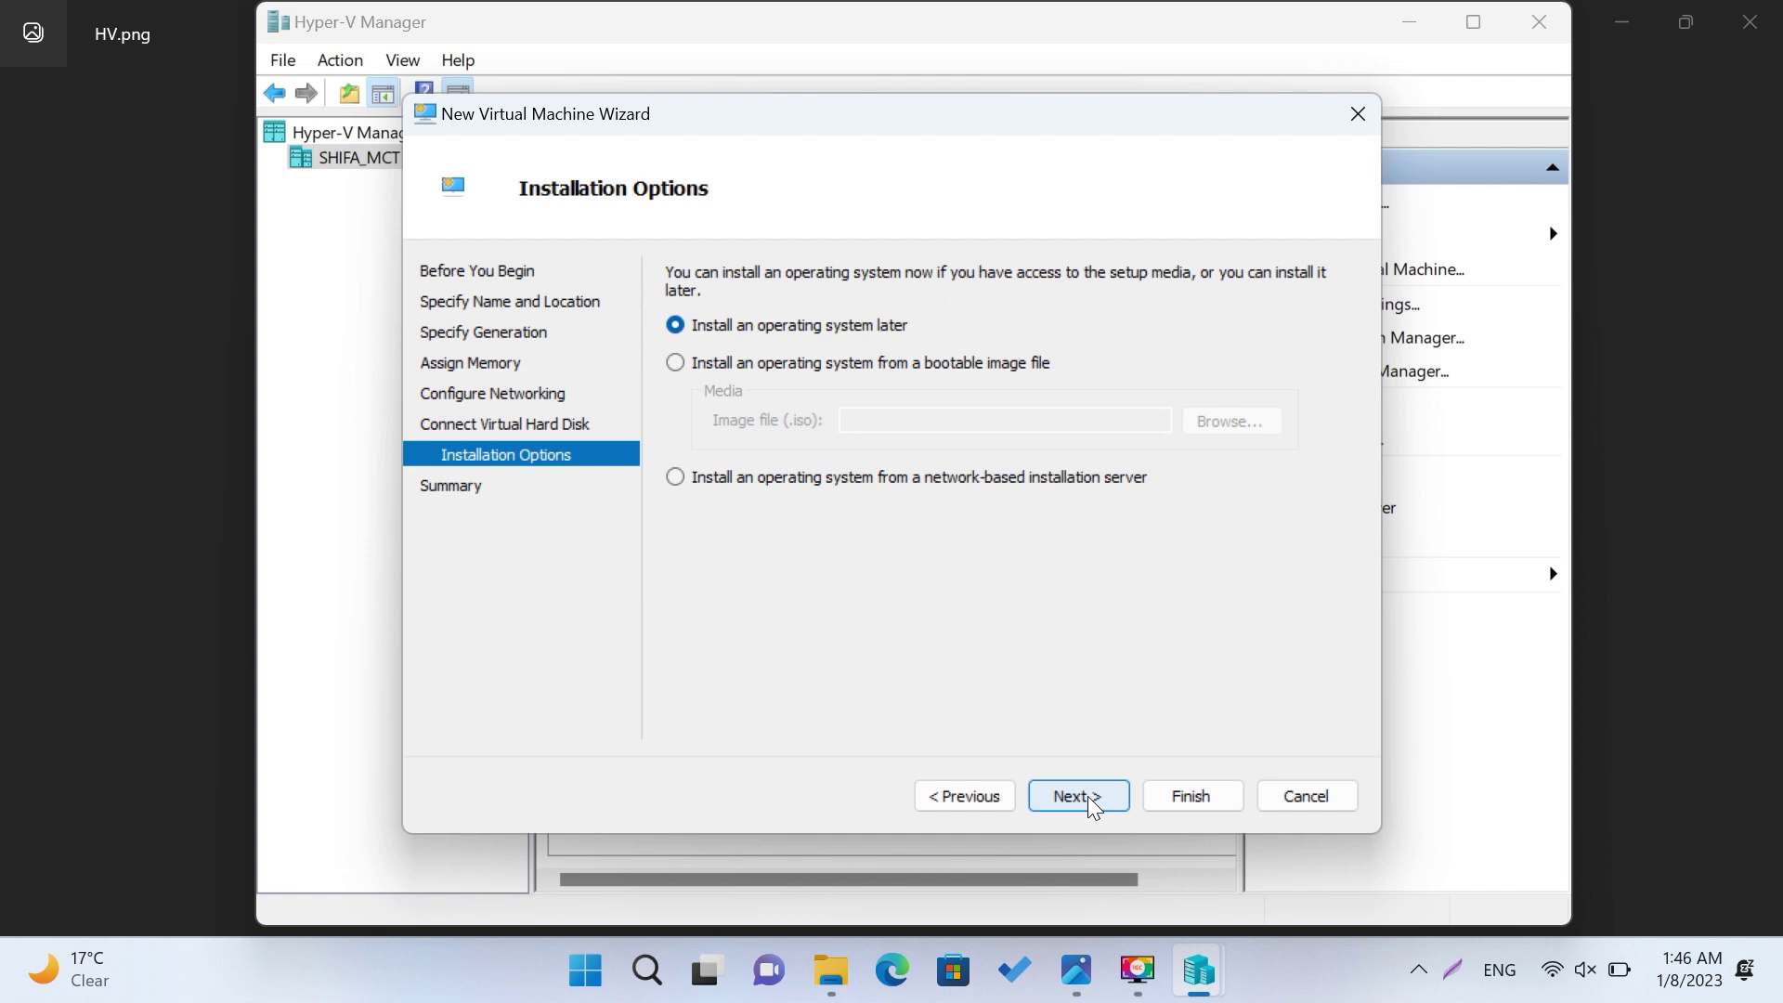
click(833, 366)
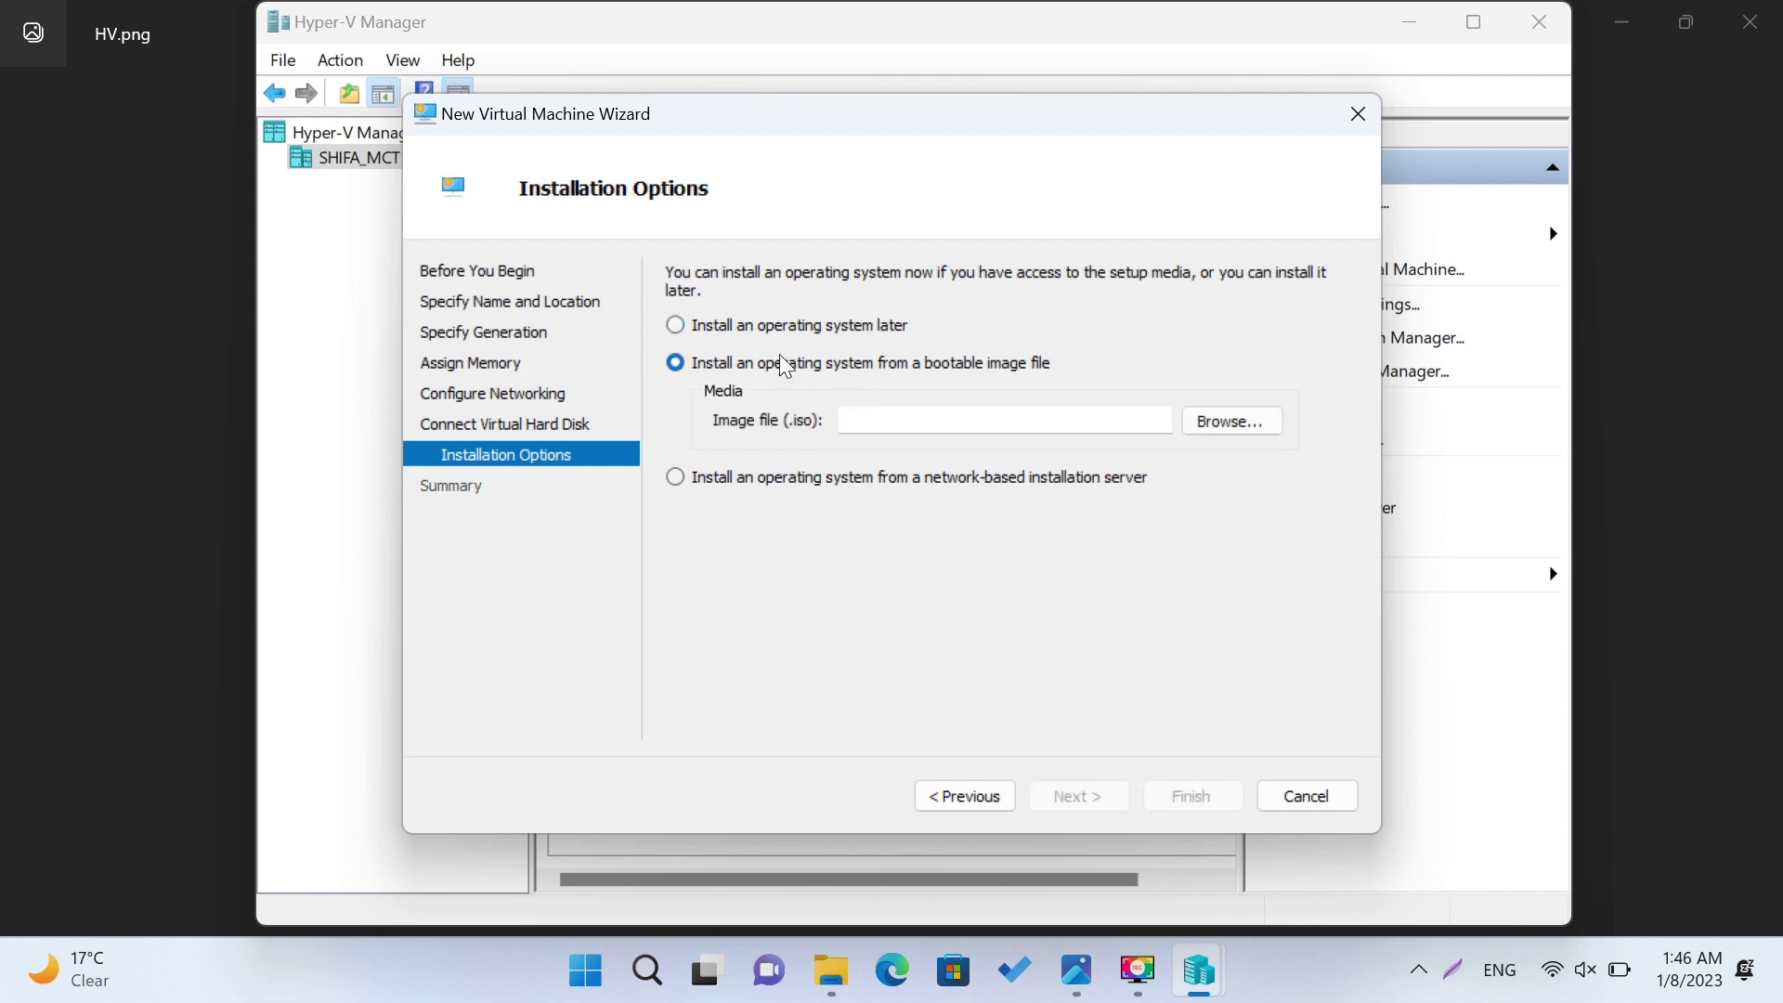
click(1239, 424)
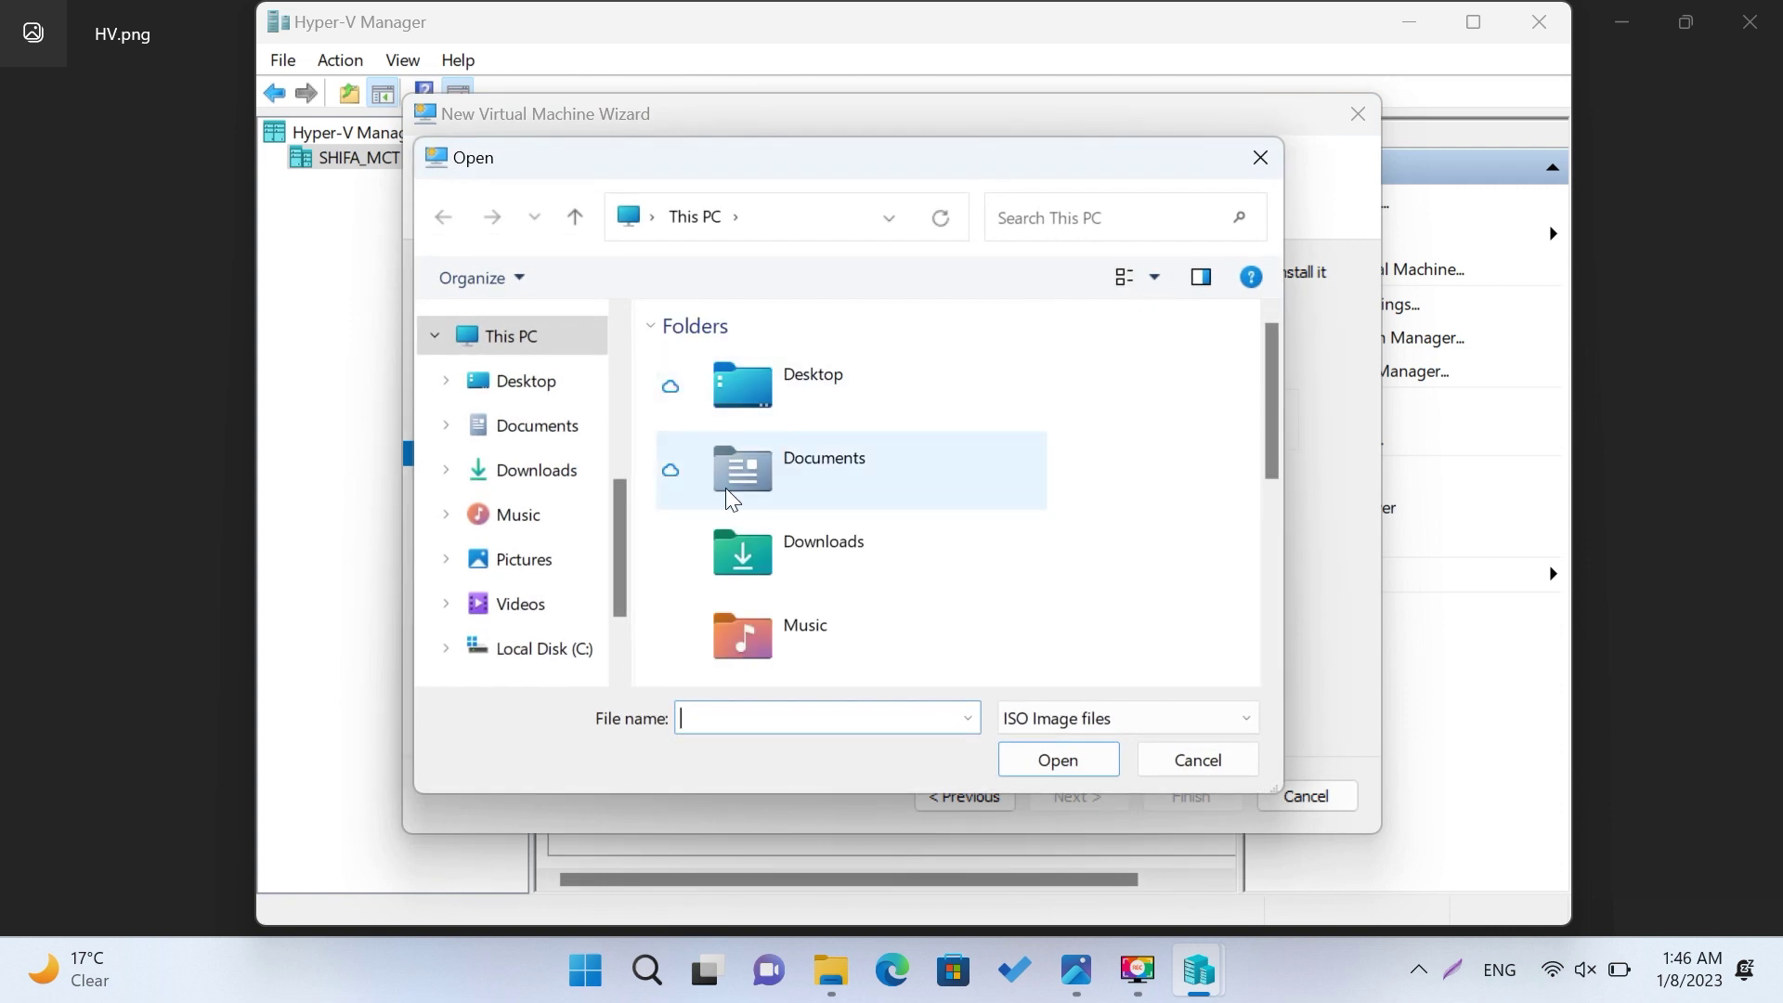
scroll(620, 632, down, 2)
scroll(620, 637, down, 1)
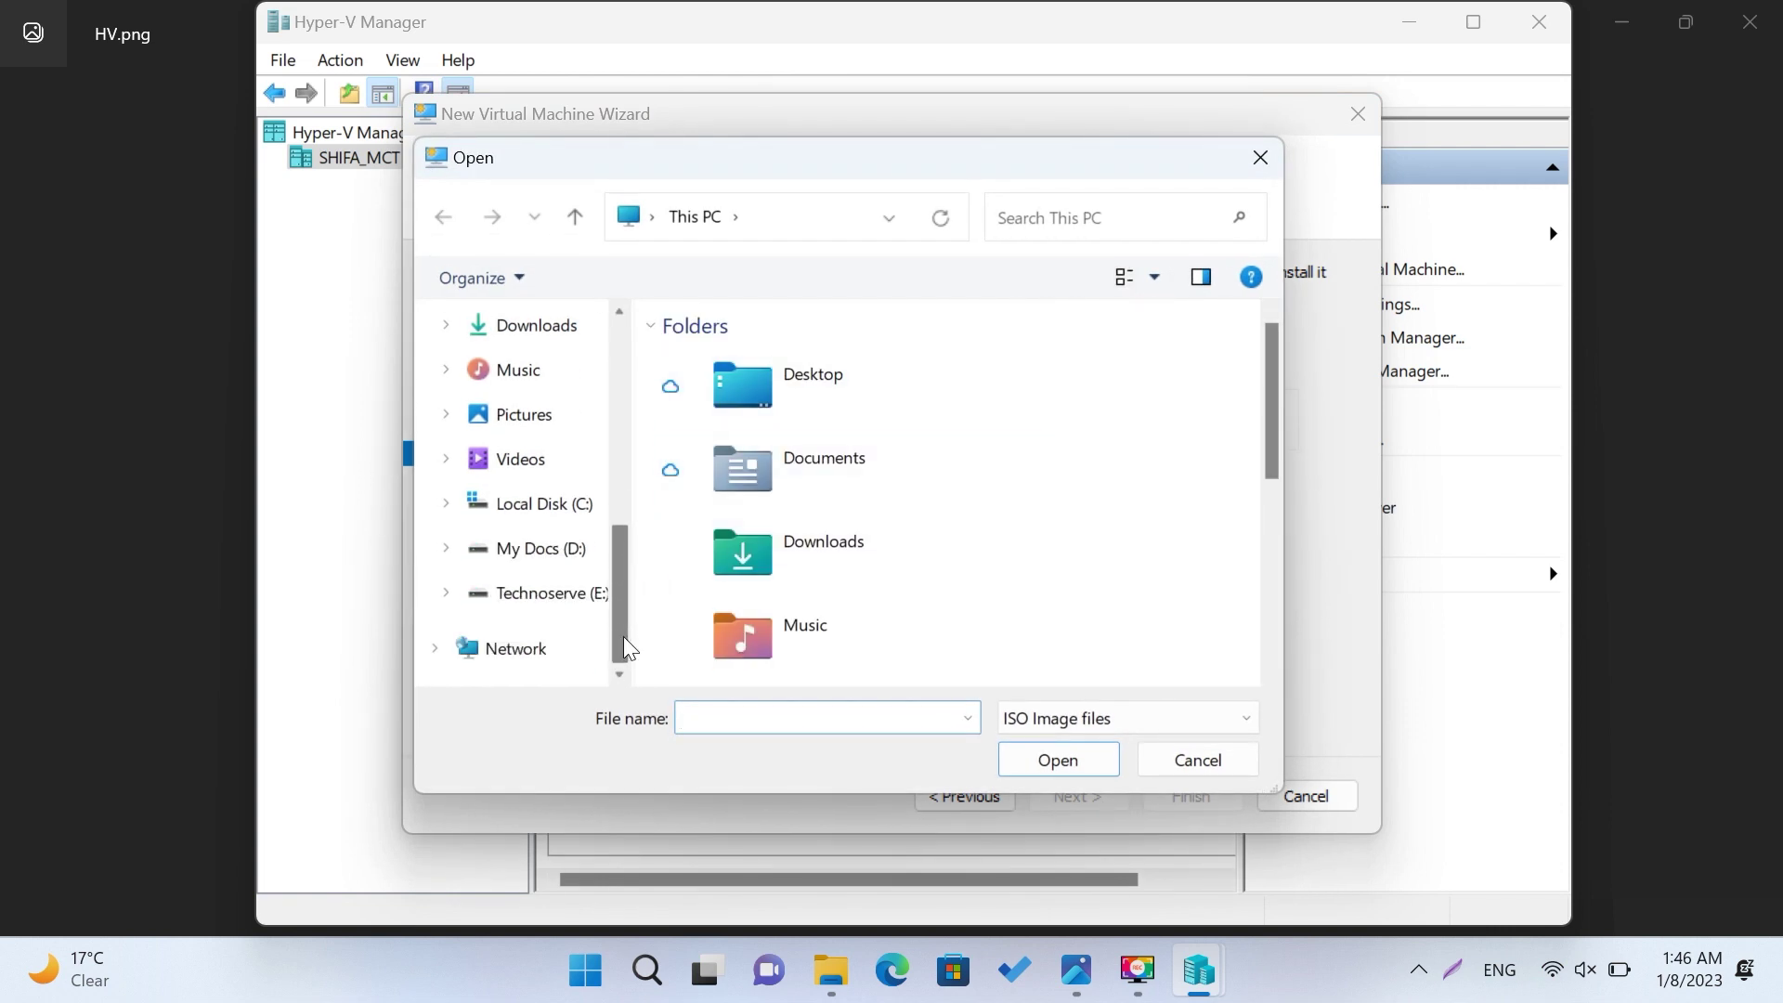
click(580, 596)
Step: Select SERVER_EVAL_2022x64FRE_en-us.iso from E:\OS & Office\OS and finish creating DC1
scroll(782, 567, down, 5)
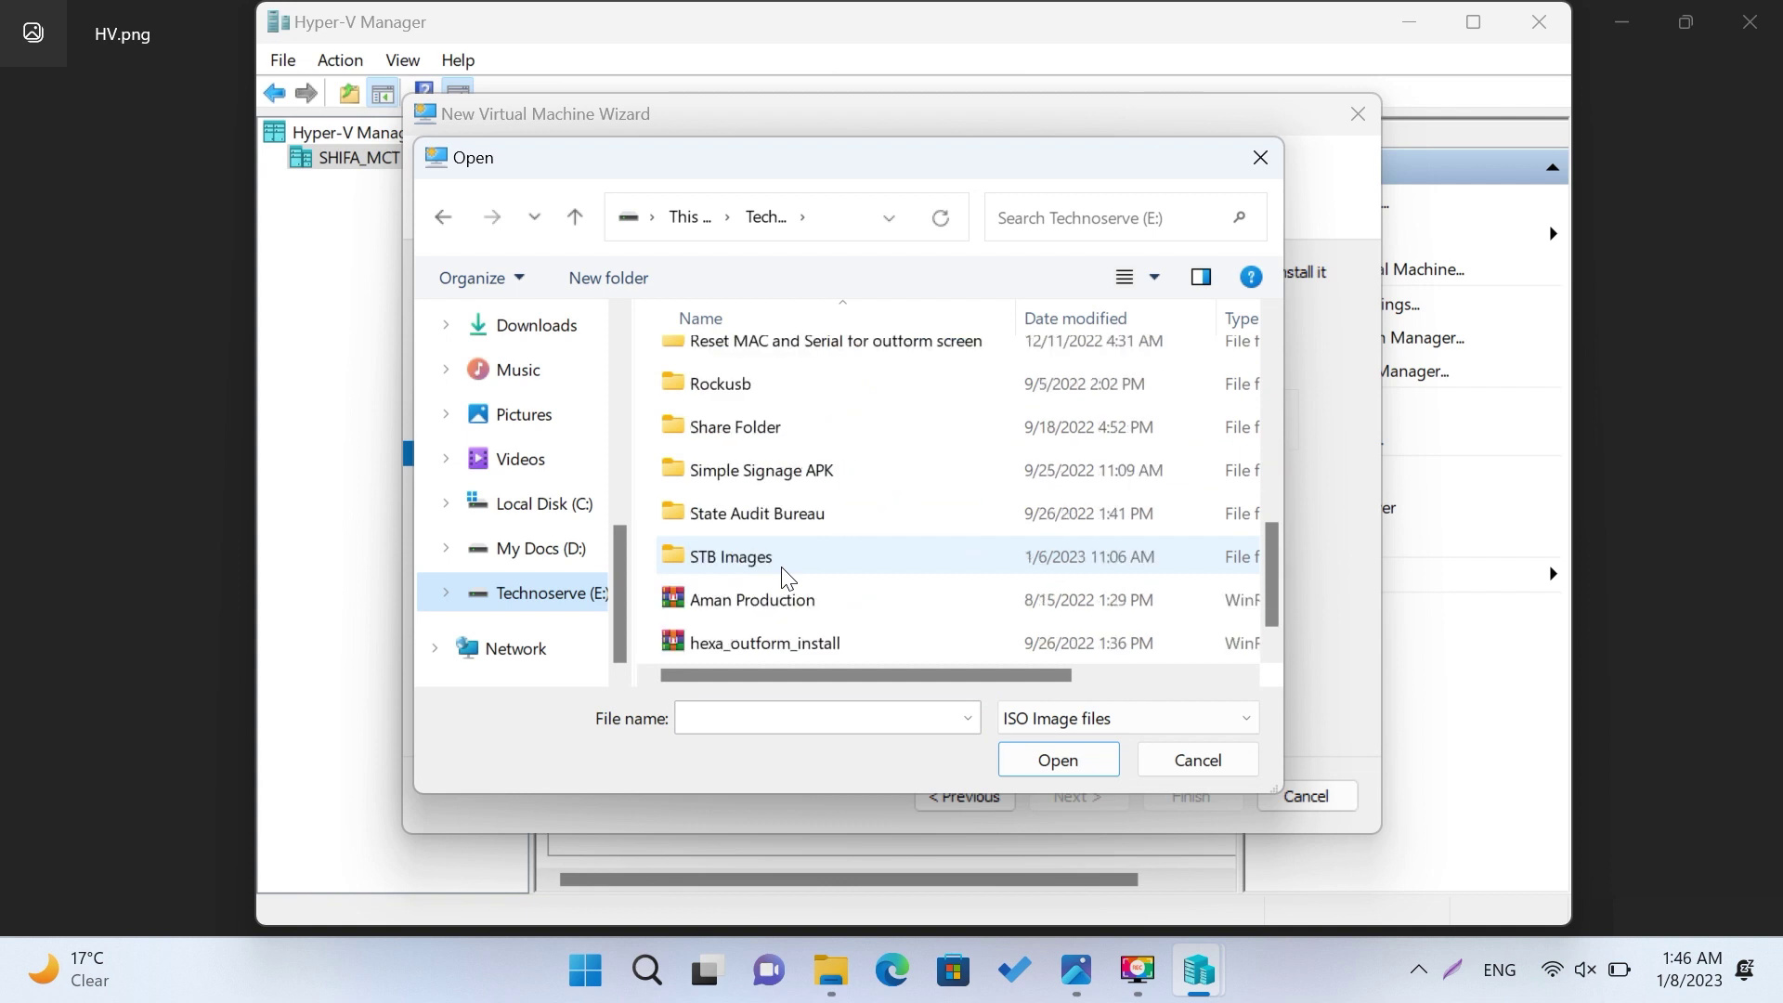
scroll(802, 498, up, 2)
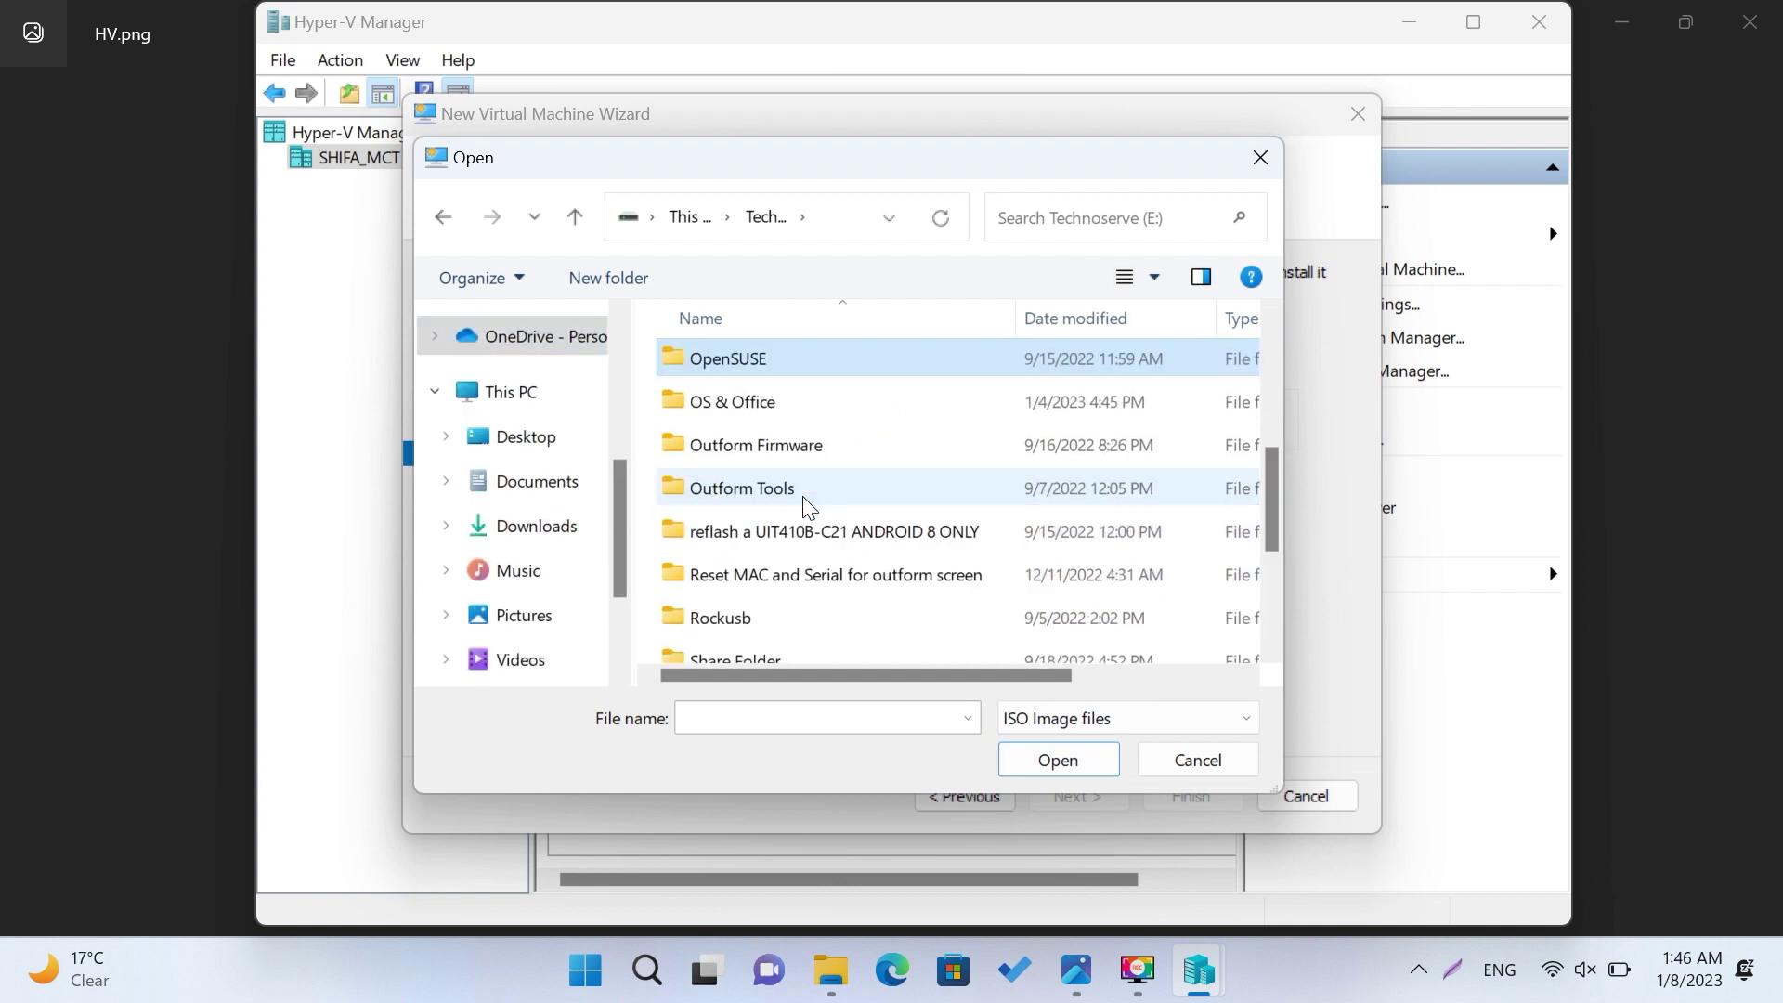
double_click(738, 403)
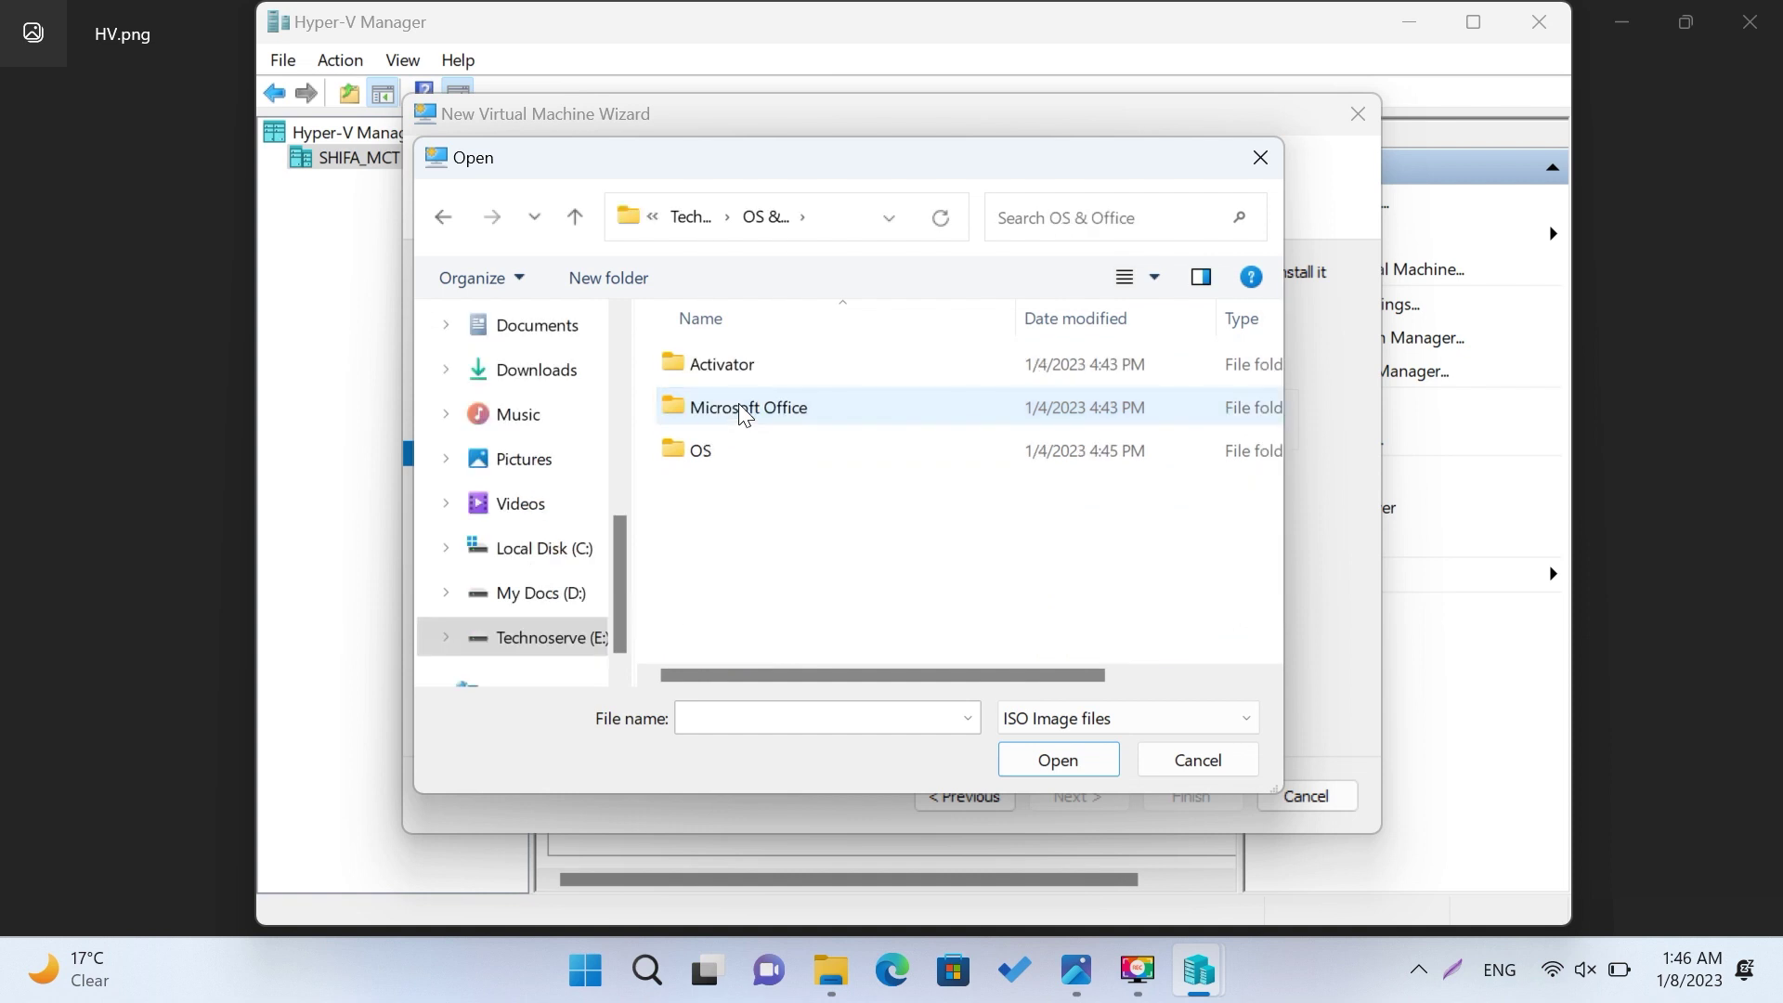
double_click(748, 455)
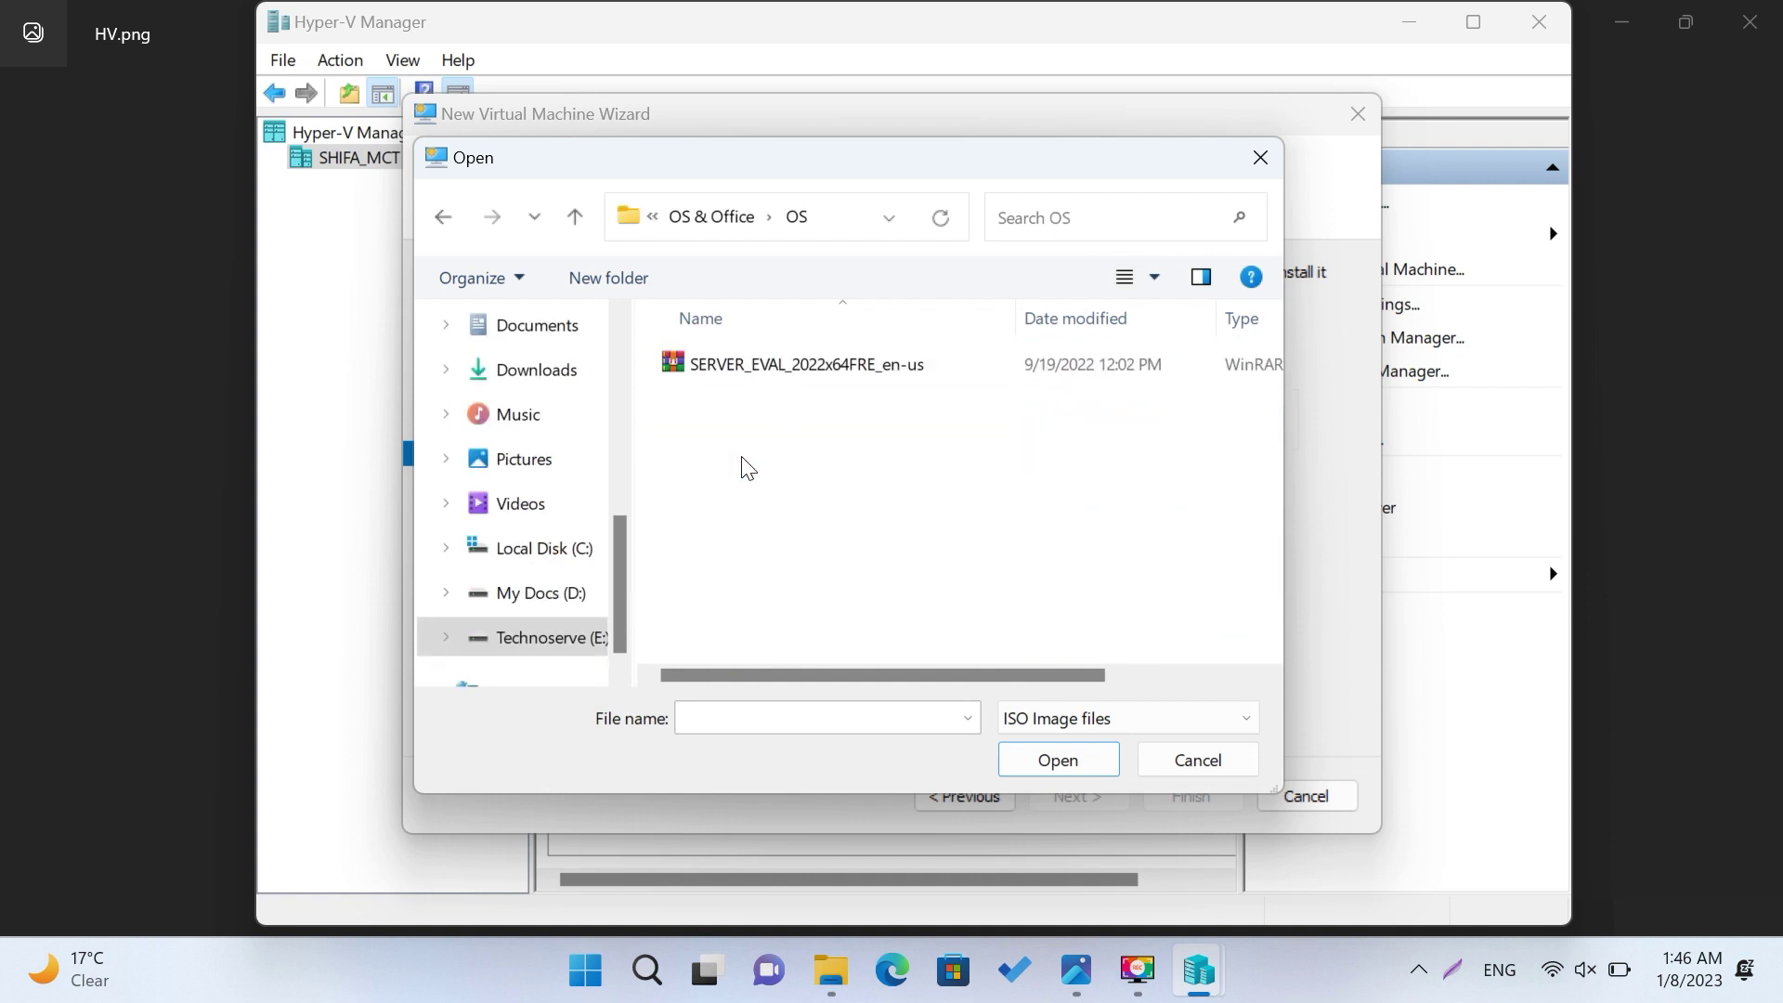
click(823, 378)
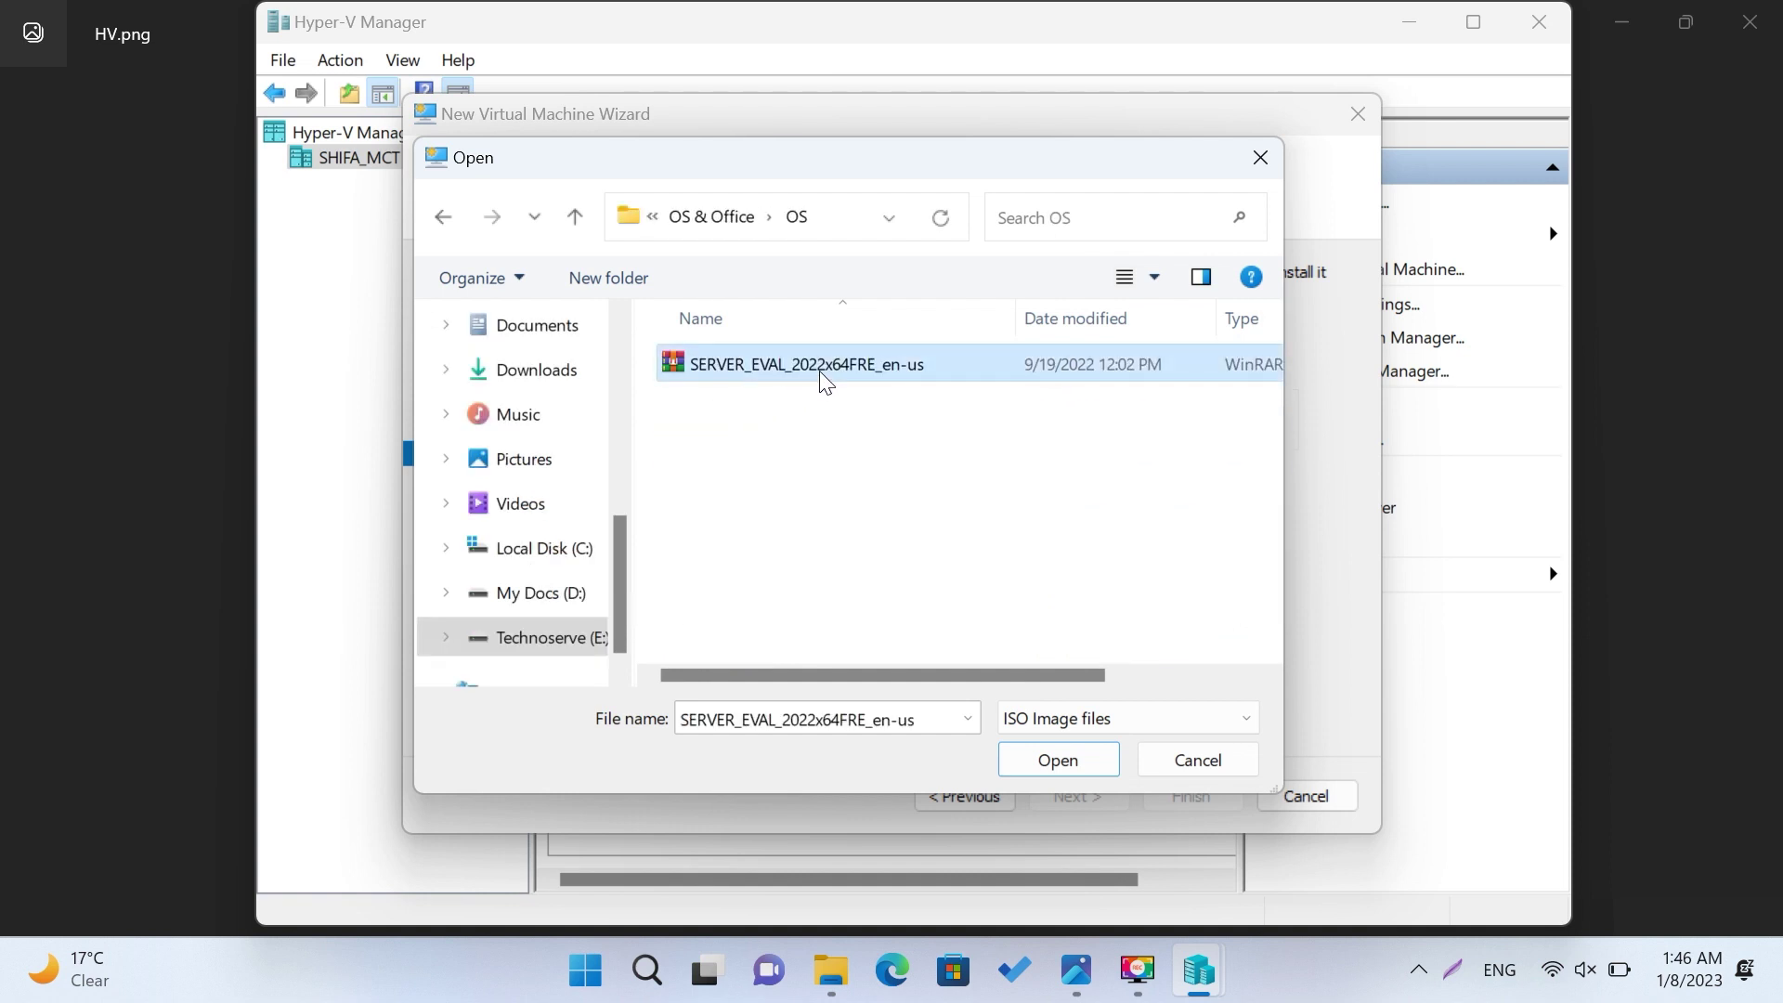
click(1038, 767)
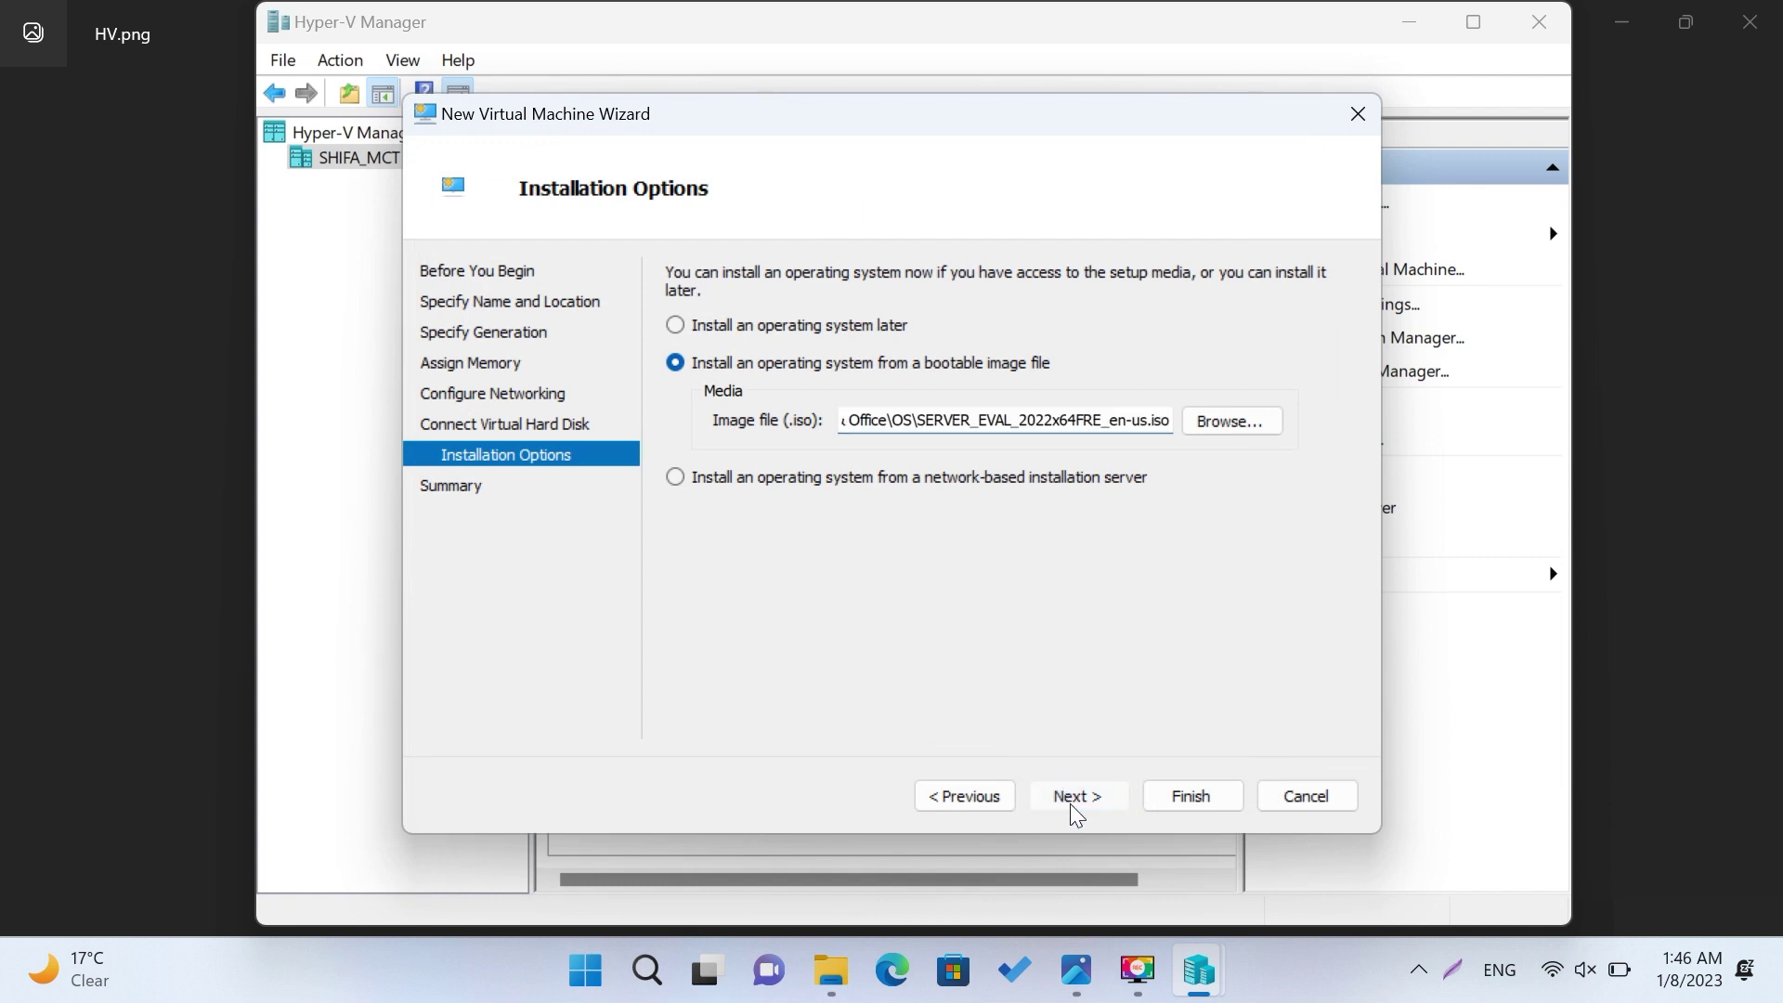
click(1070, 799)
click(1198, 797)
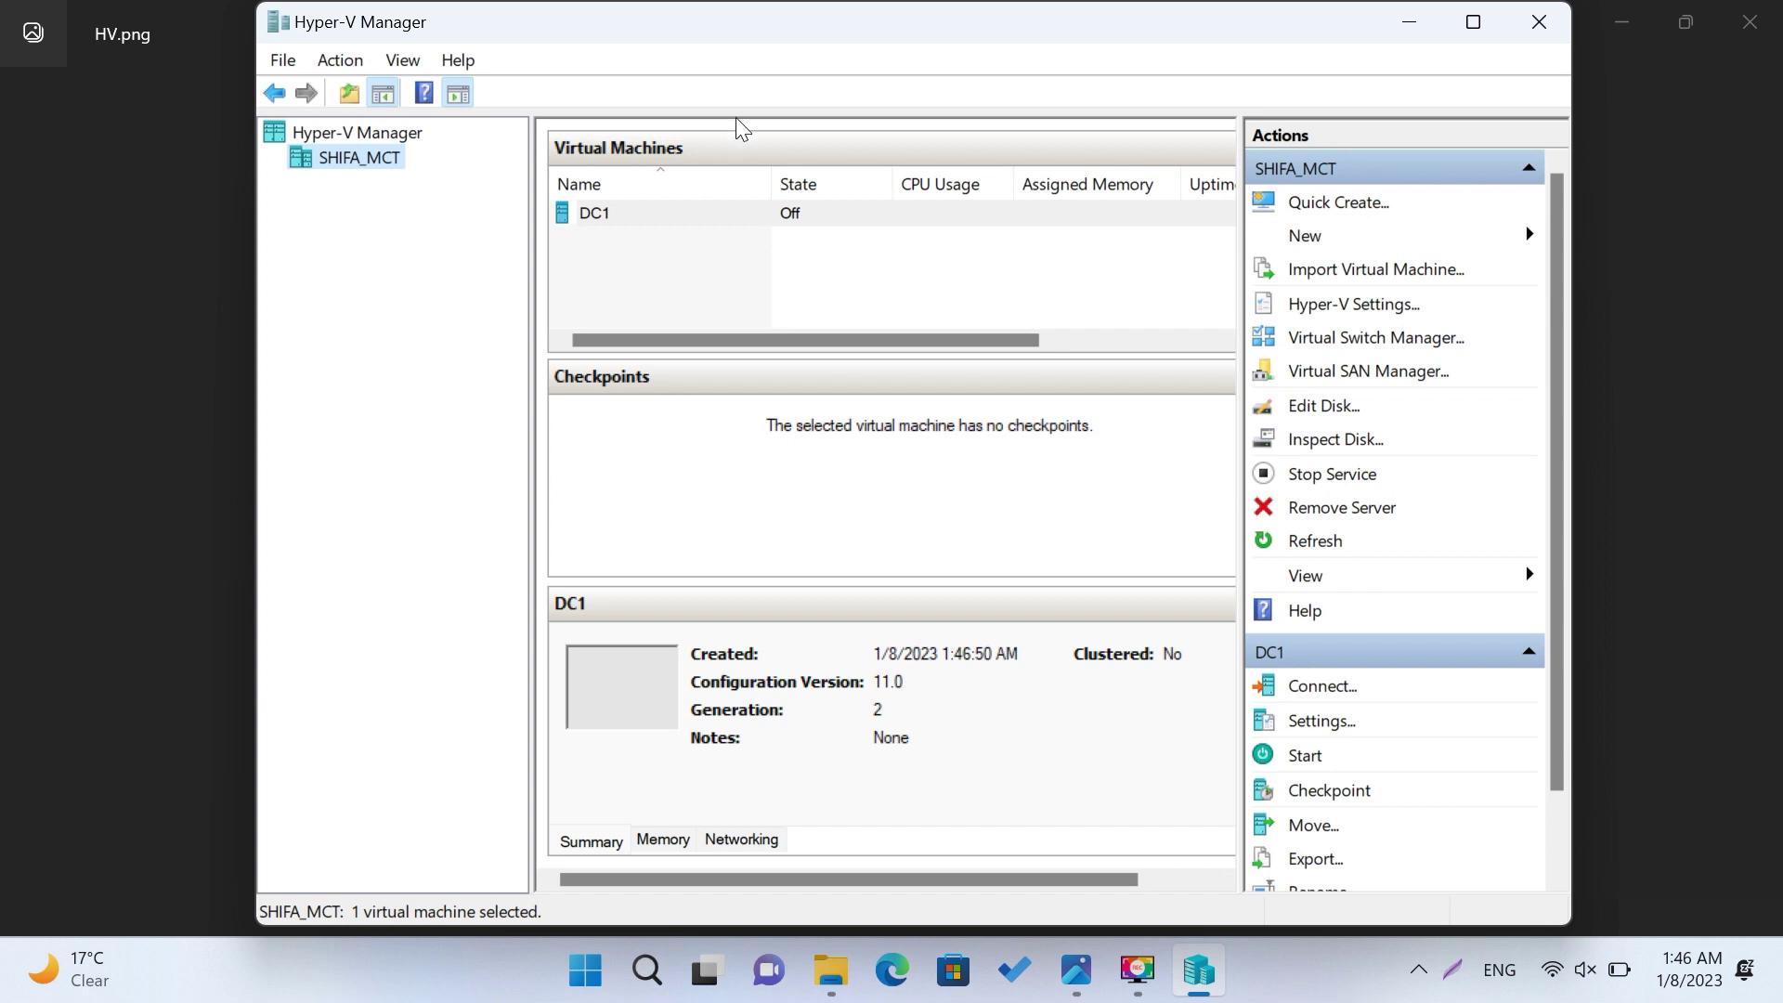
Step: Connect to DC1, start it, and press a key to boot from the installation DVD
right_click(659, 215)
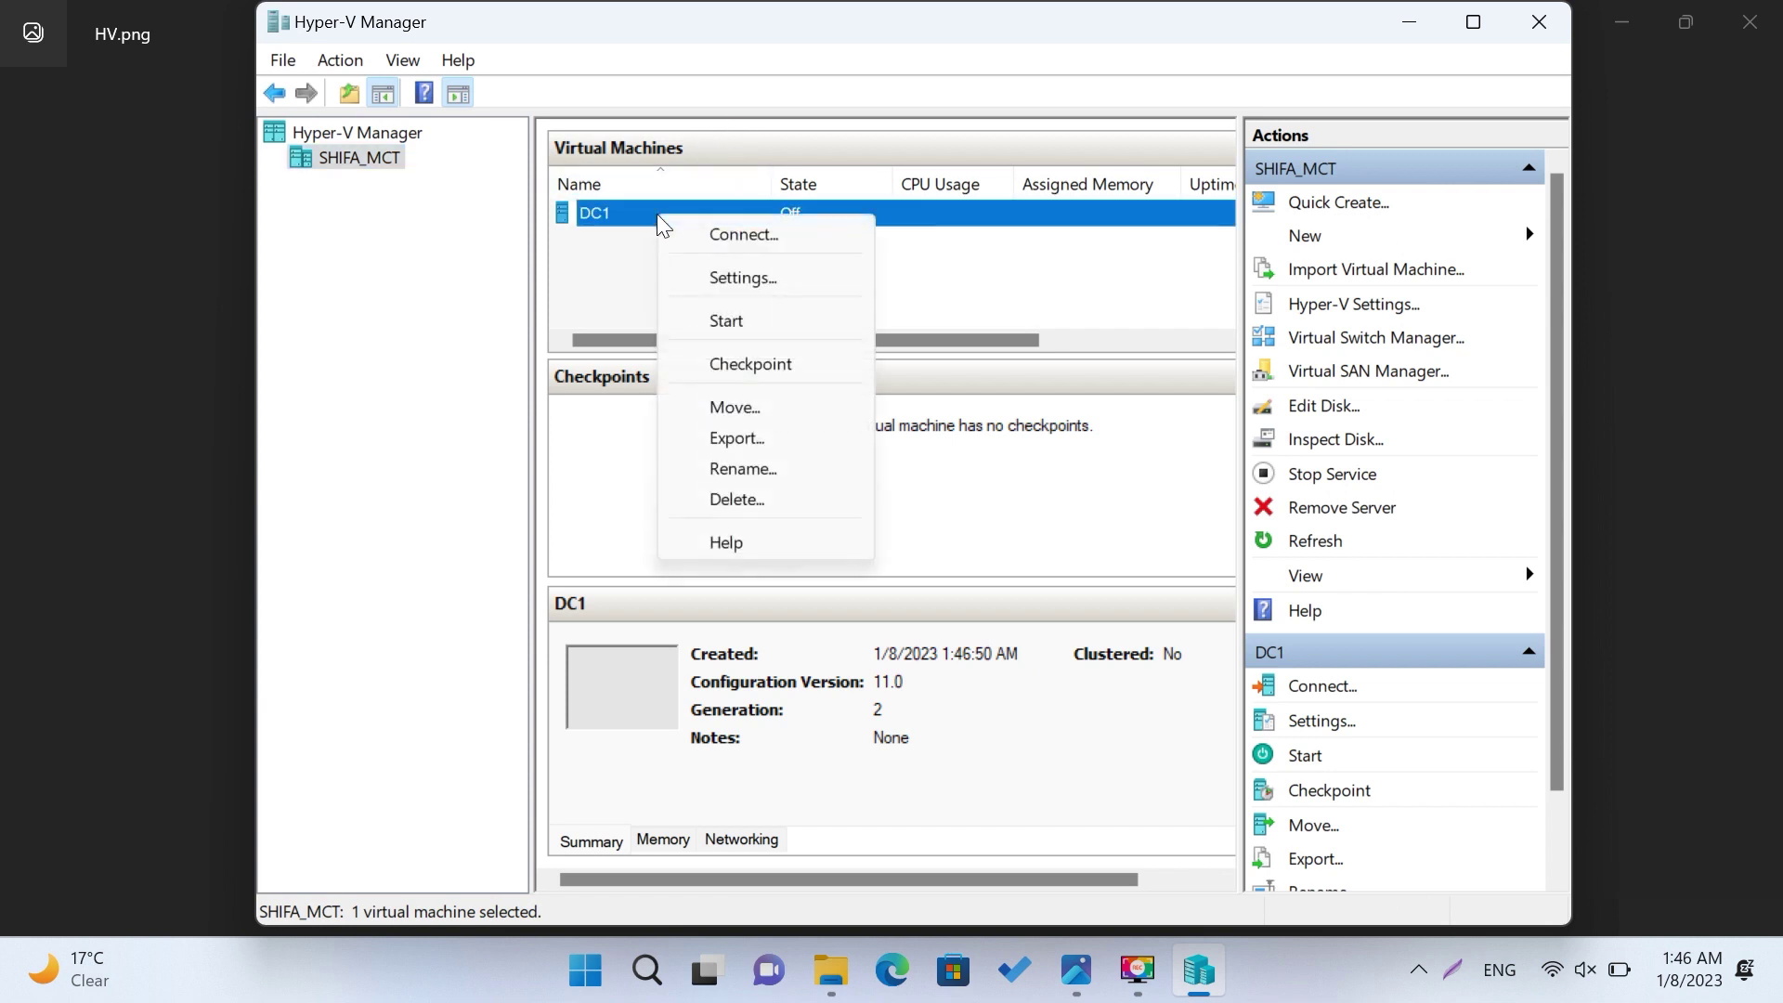
click(750, 245)
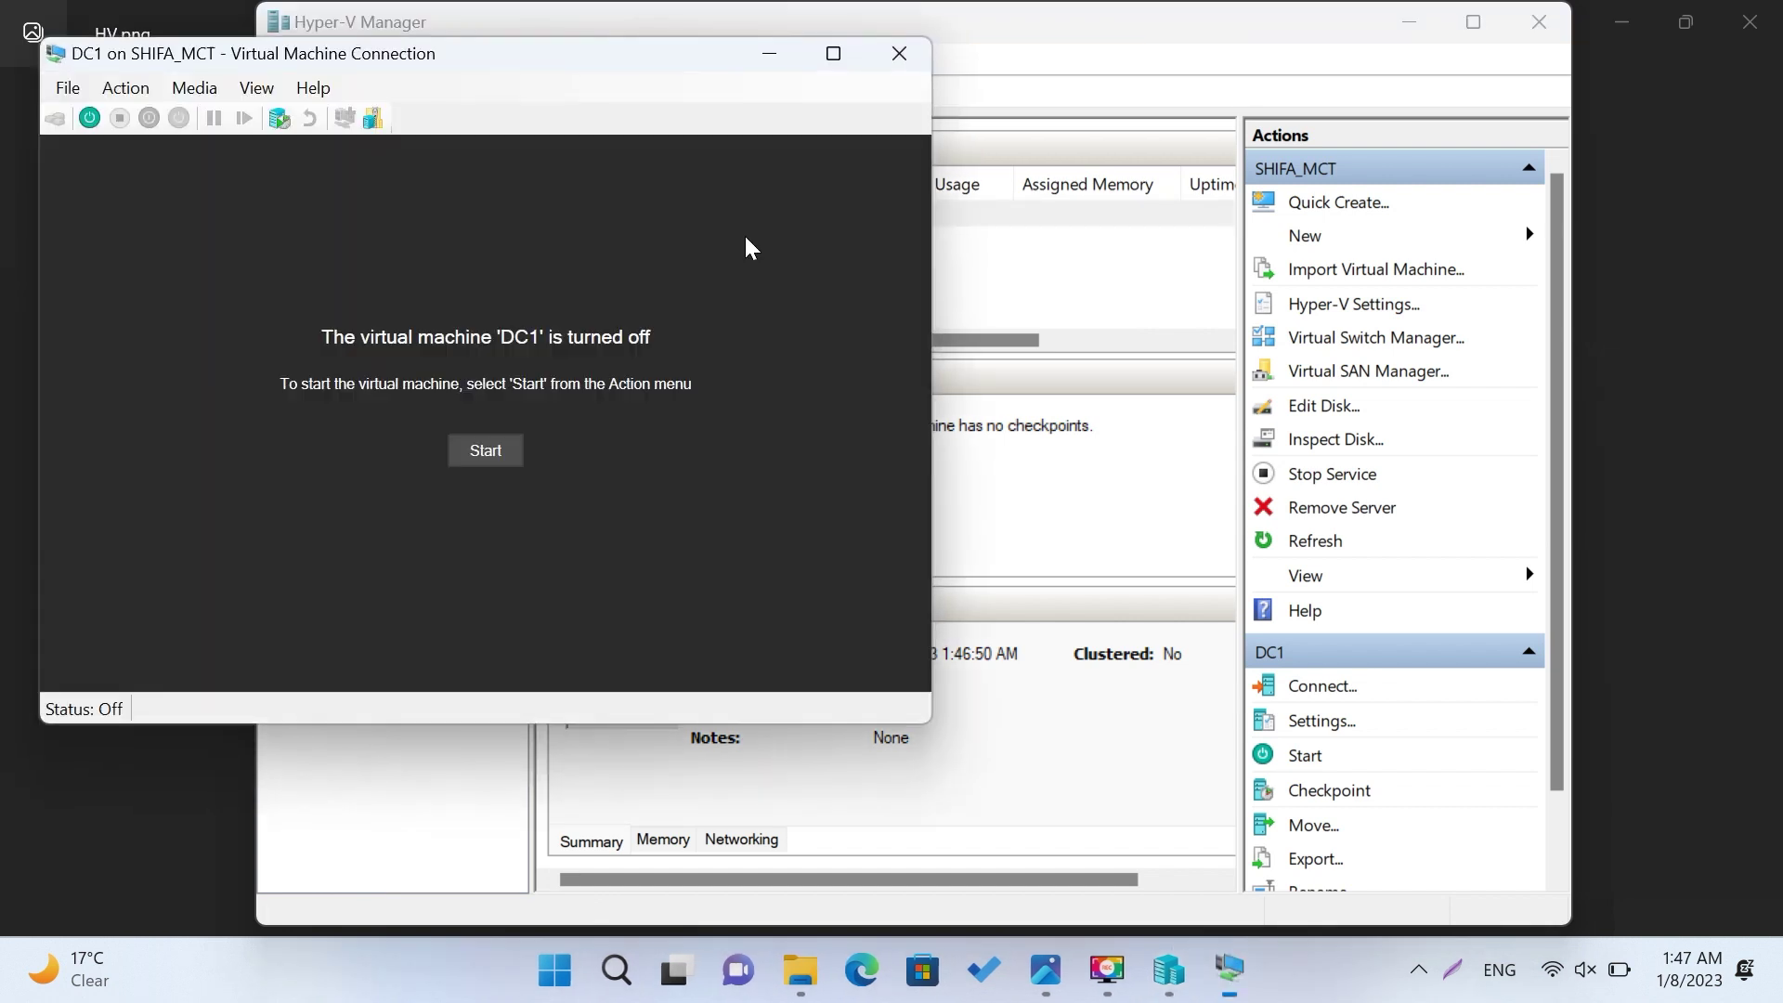
click(465, 457)
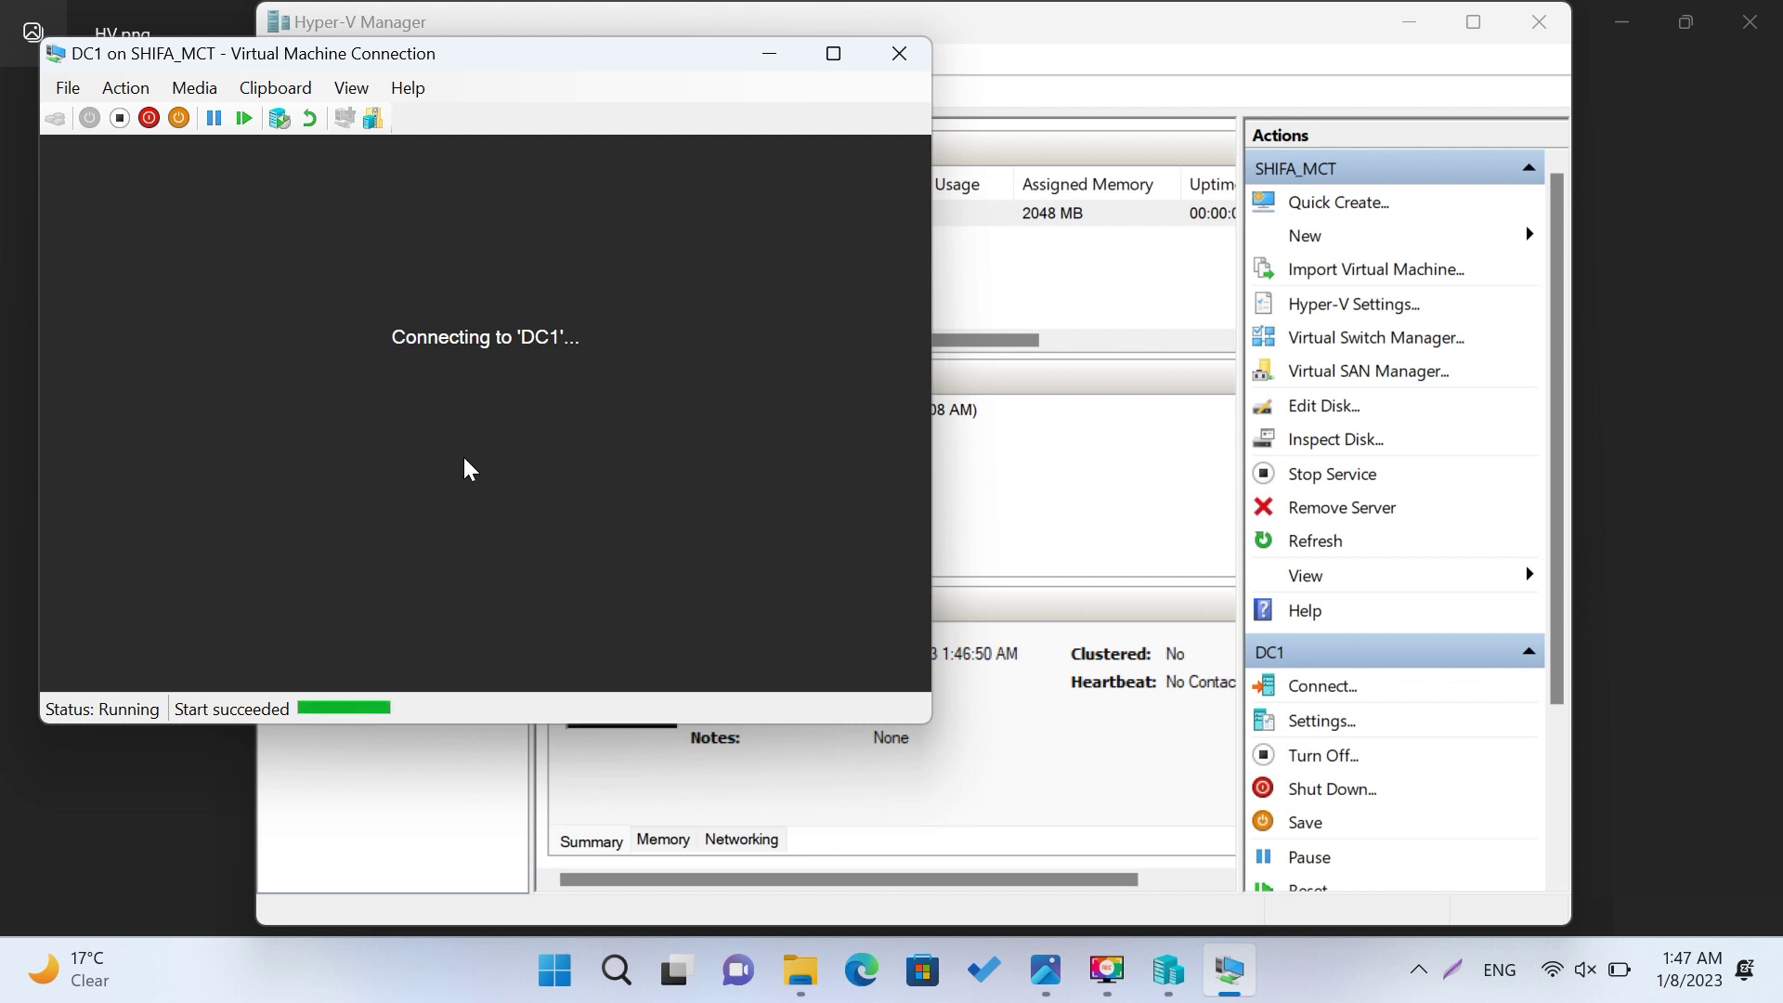
key(Return)
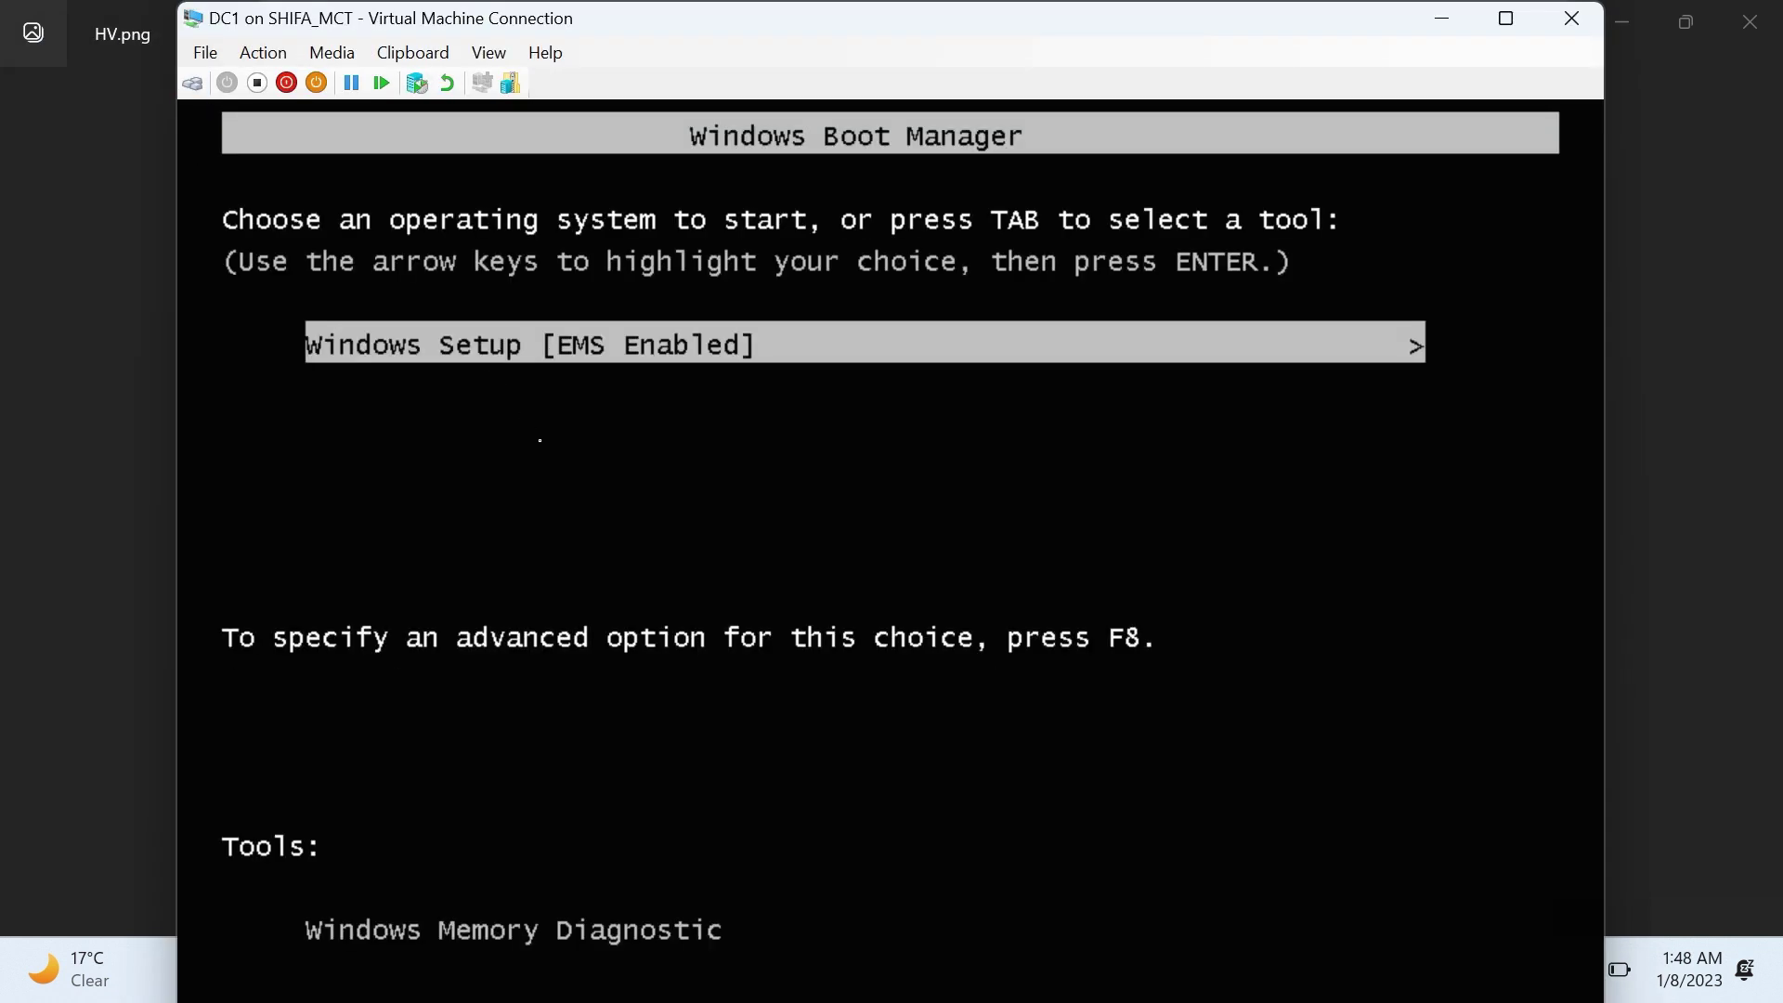
Step: Launch Windows Setup from the boot menu, accept the default language, and choose Install now
click(1506, 19)
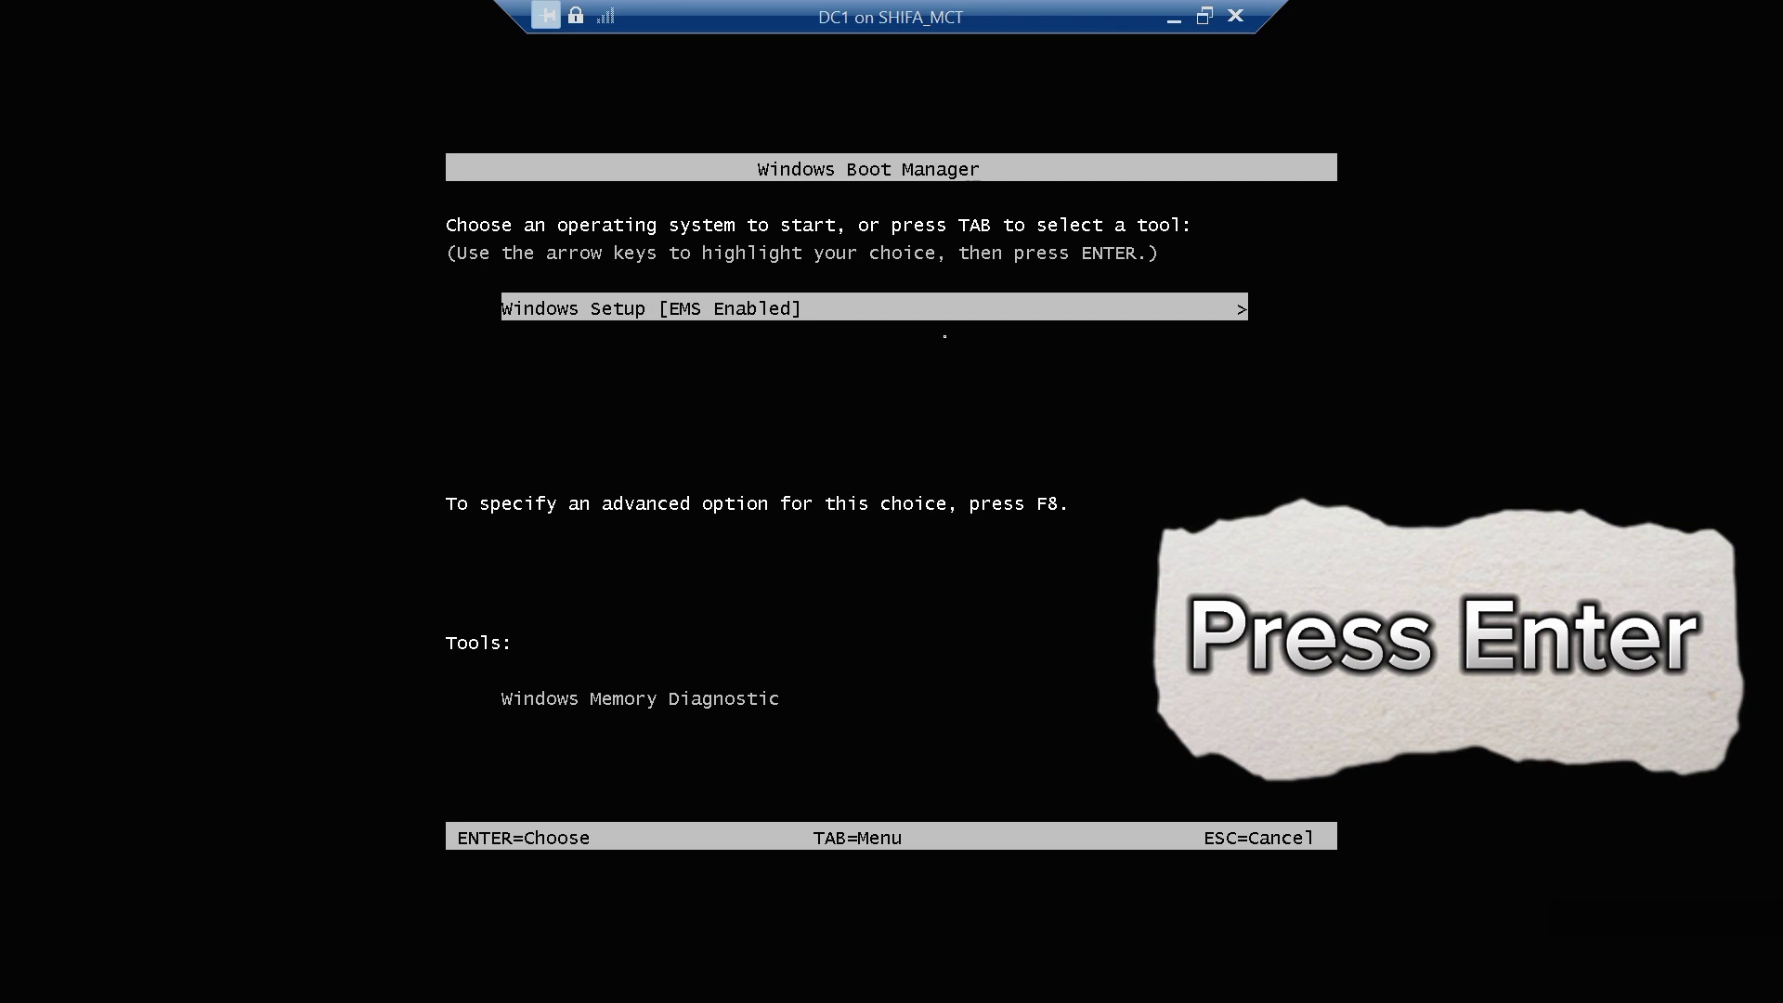
key(Return)
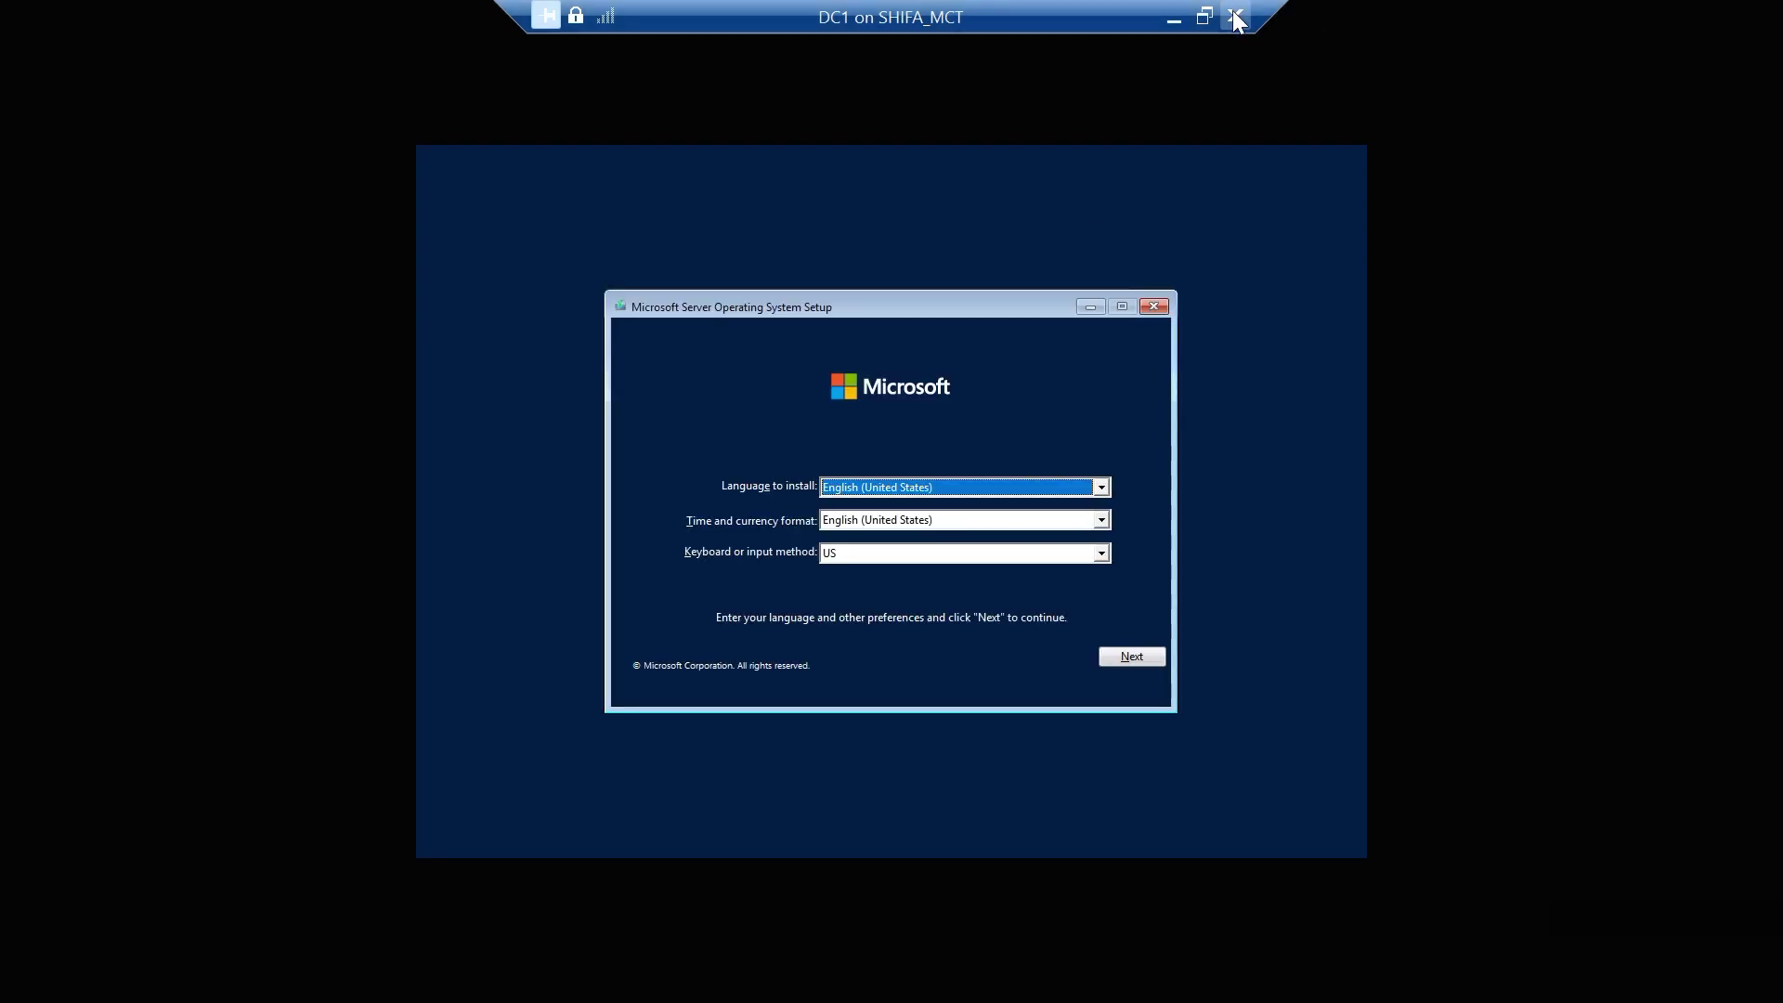
click(1204, 16)
drag(928, 20, 944, 18)
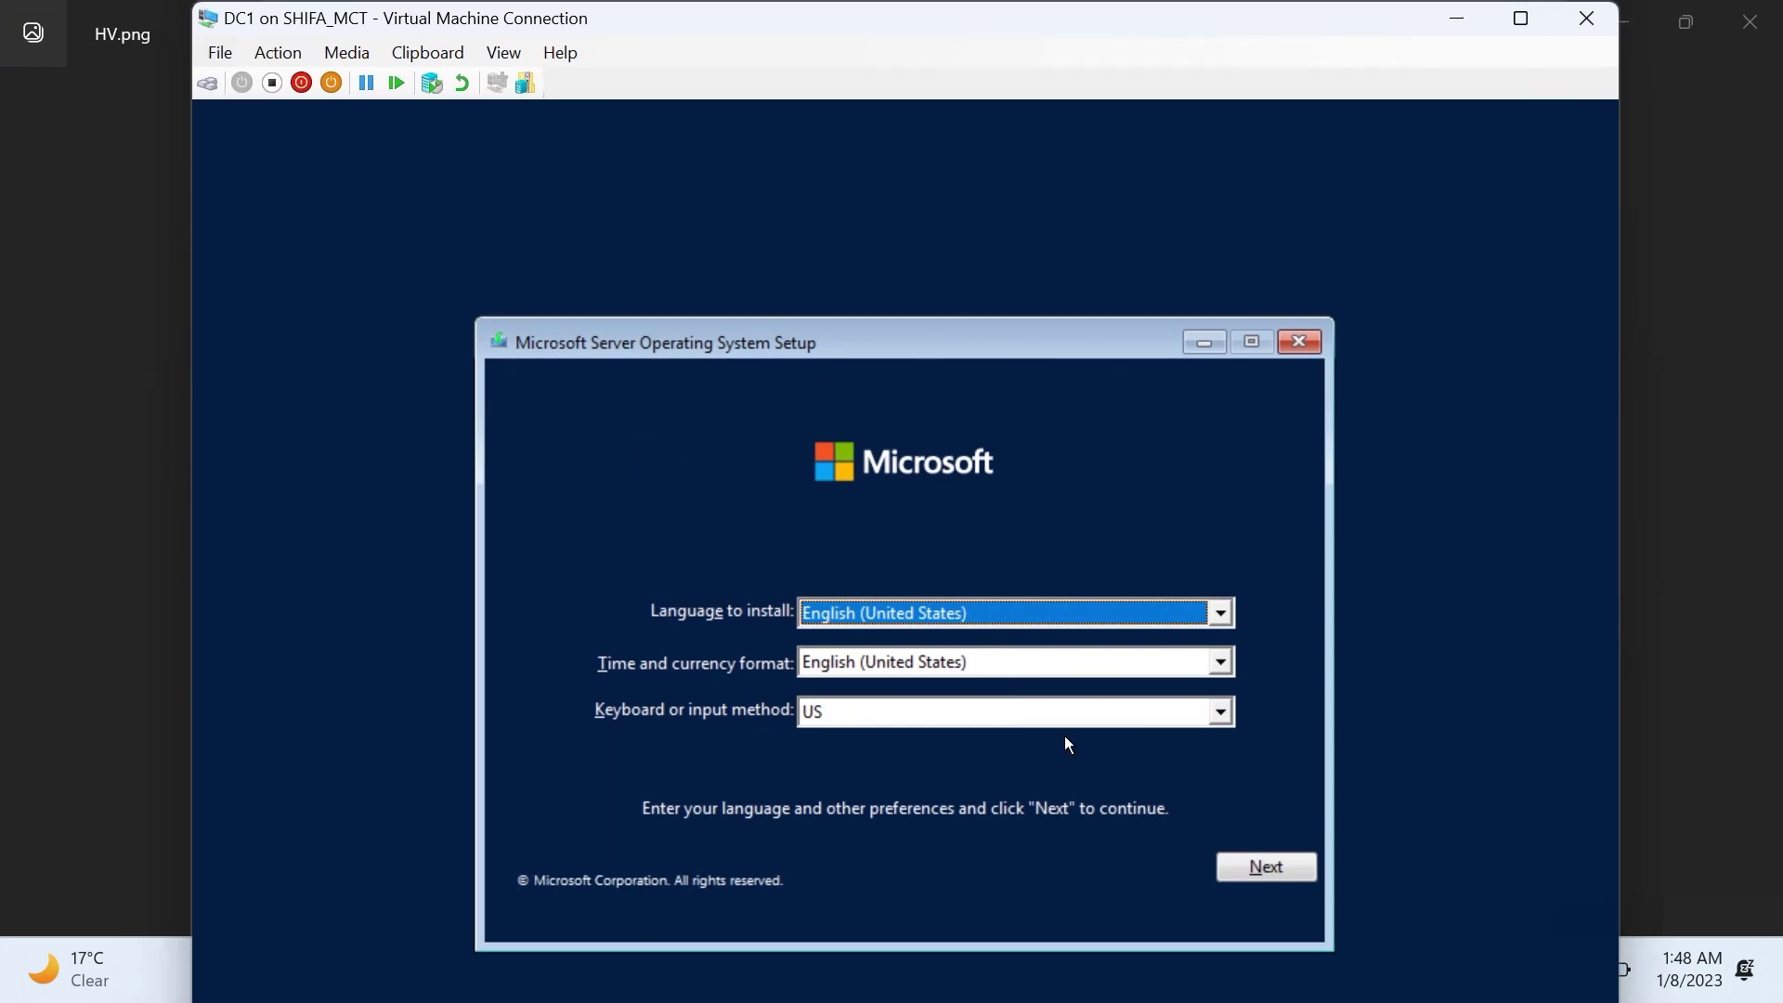
click(1248, 876)
click(905, 648)
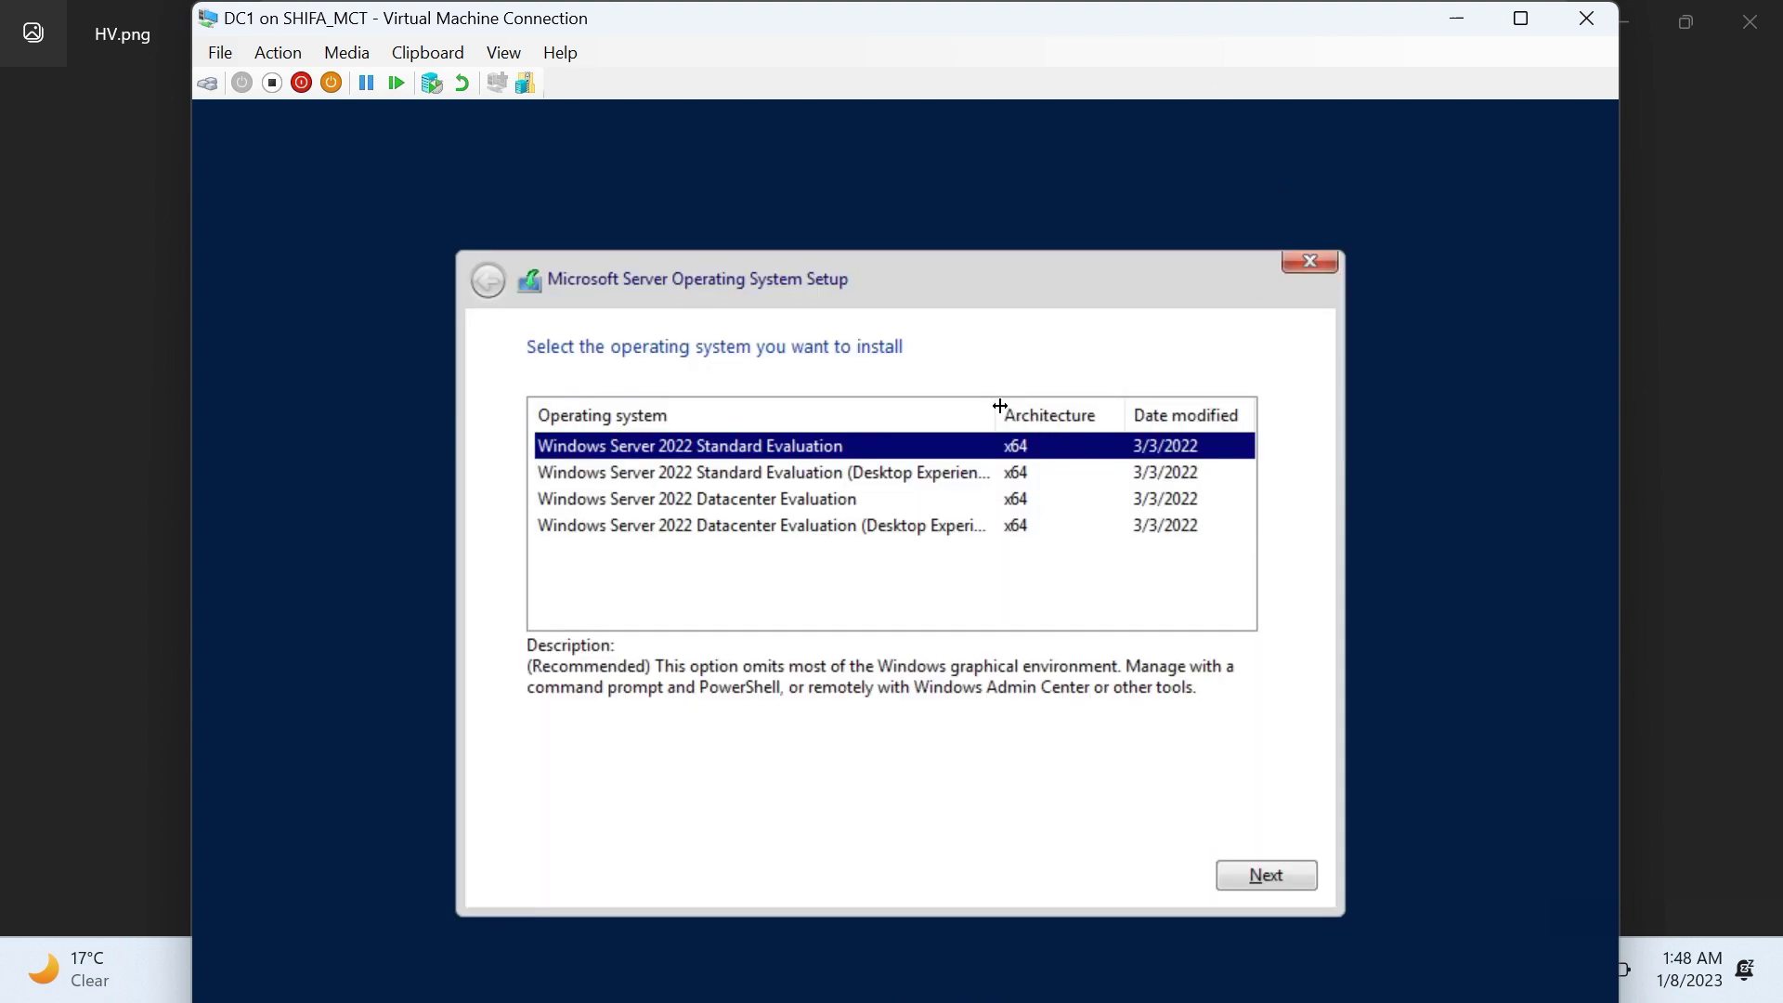
Step: Choose Datacenter Evaluation (Desktop Experience) and accept the license terms
drag(1000, 406, 1079, 401)
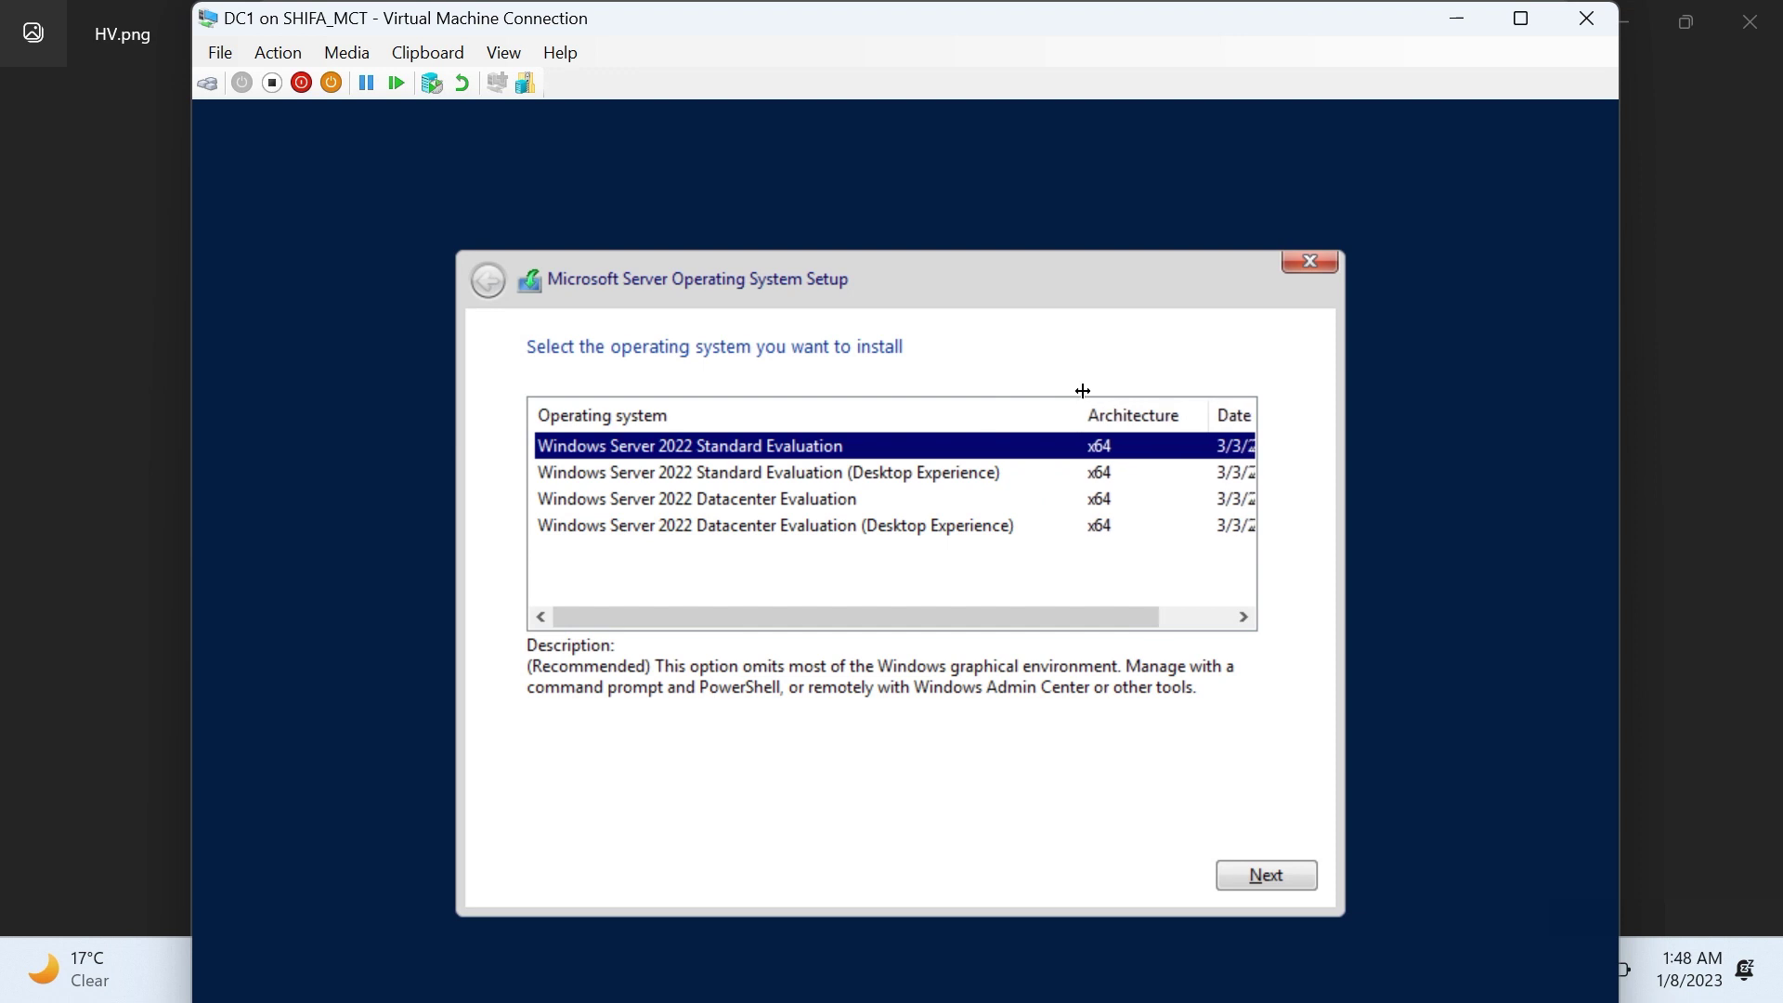
click(677, 472)
click(695, 525)
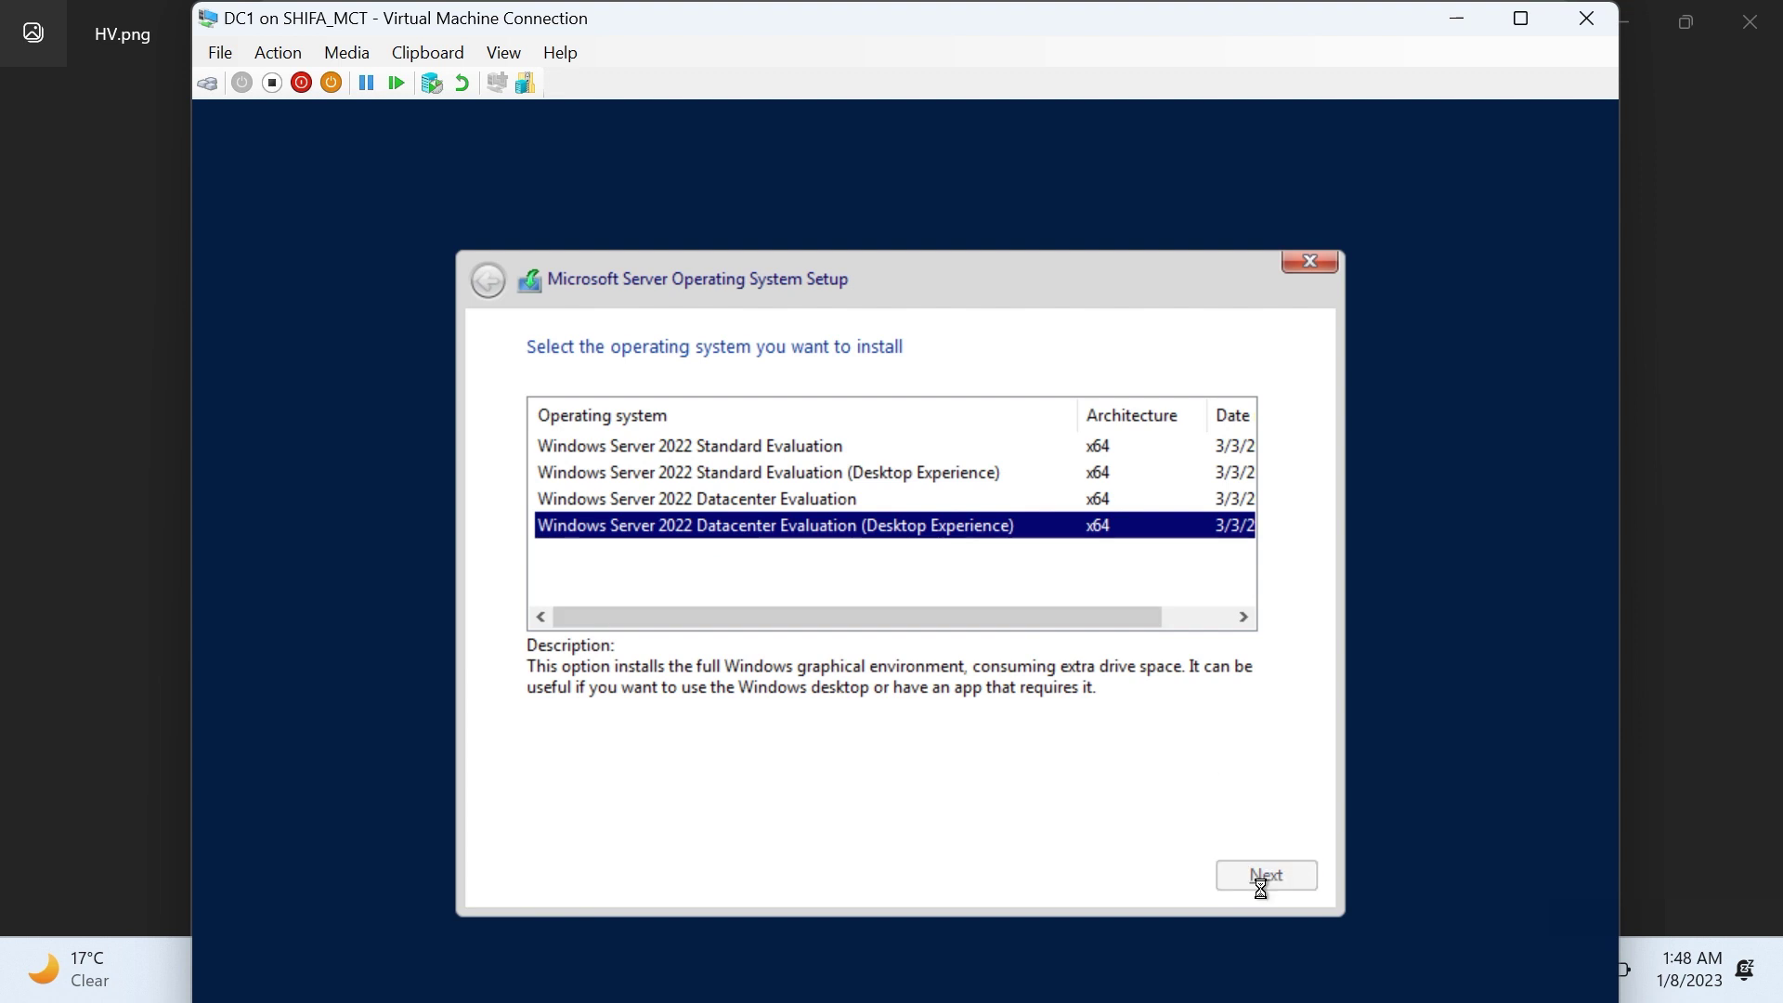
click(1195, 821)
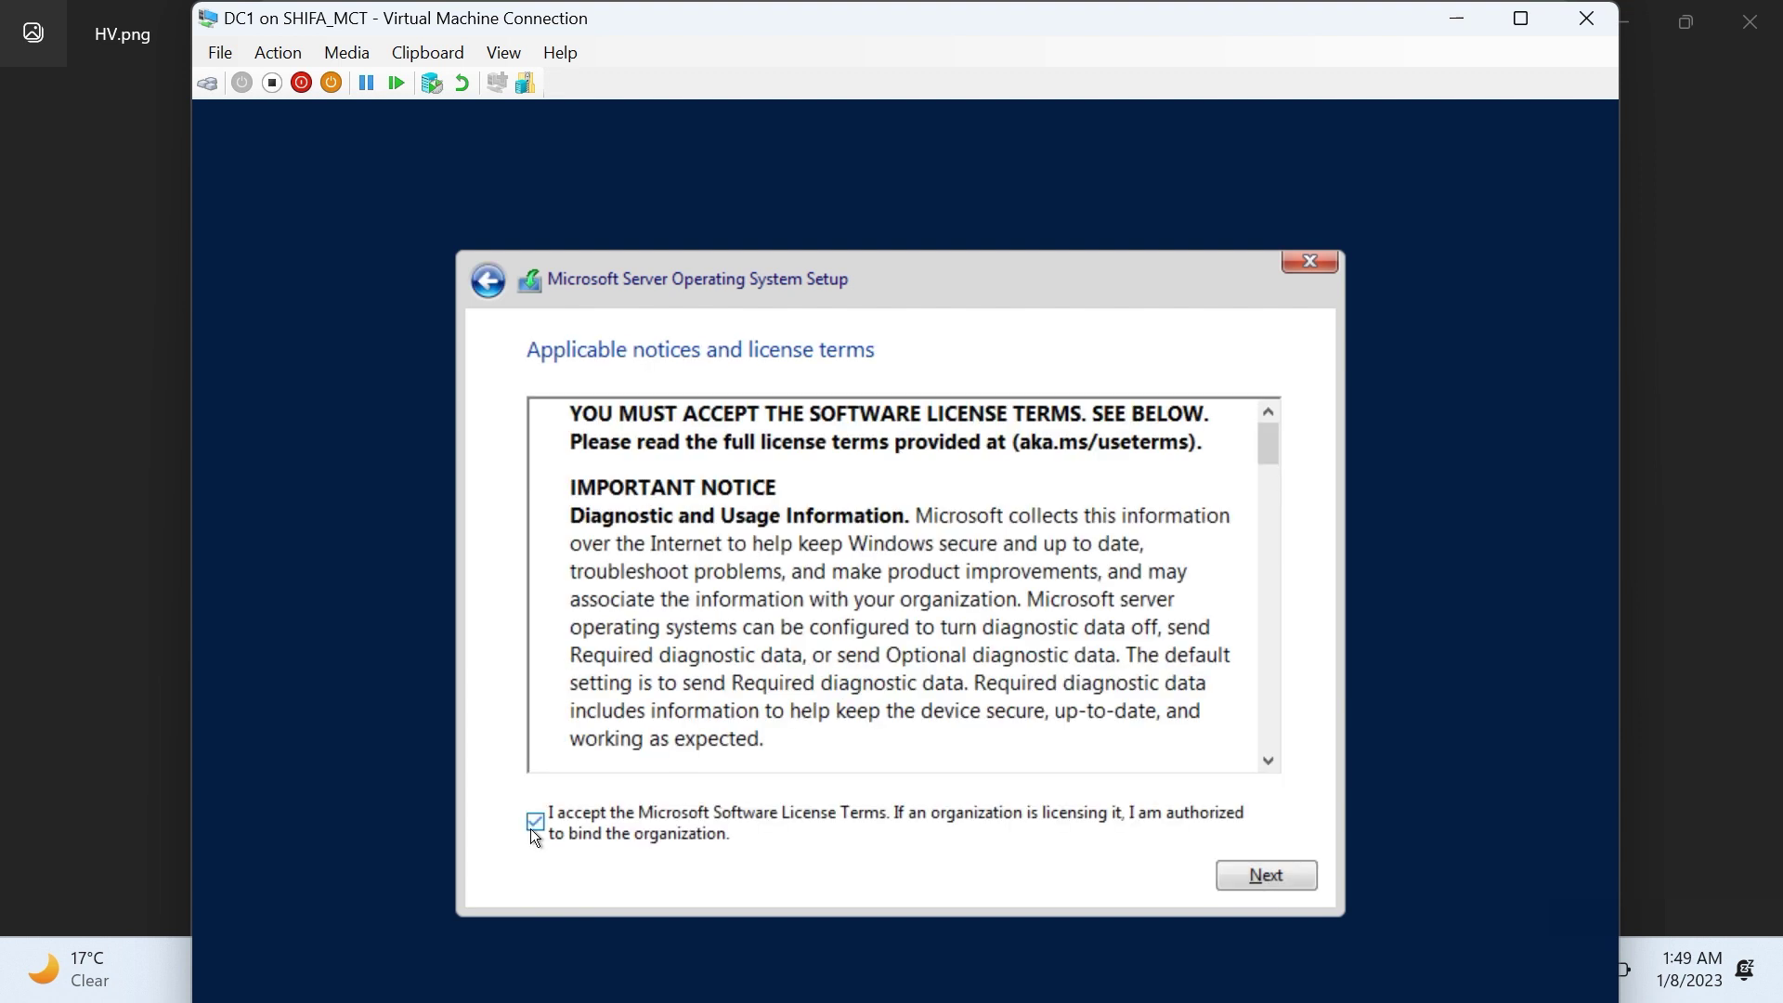
click(1265, 875)
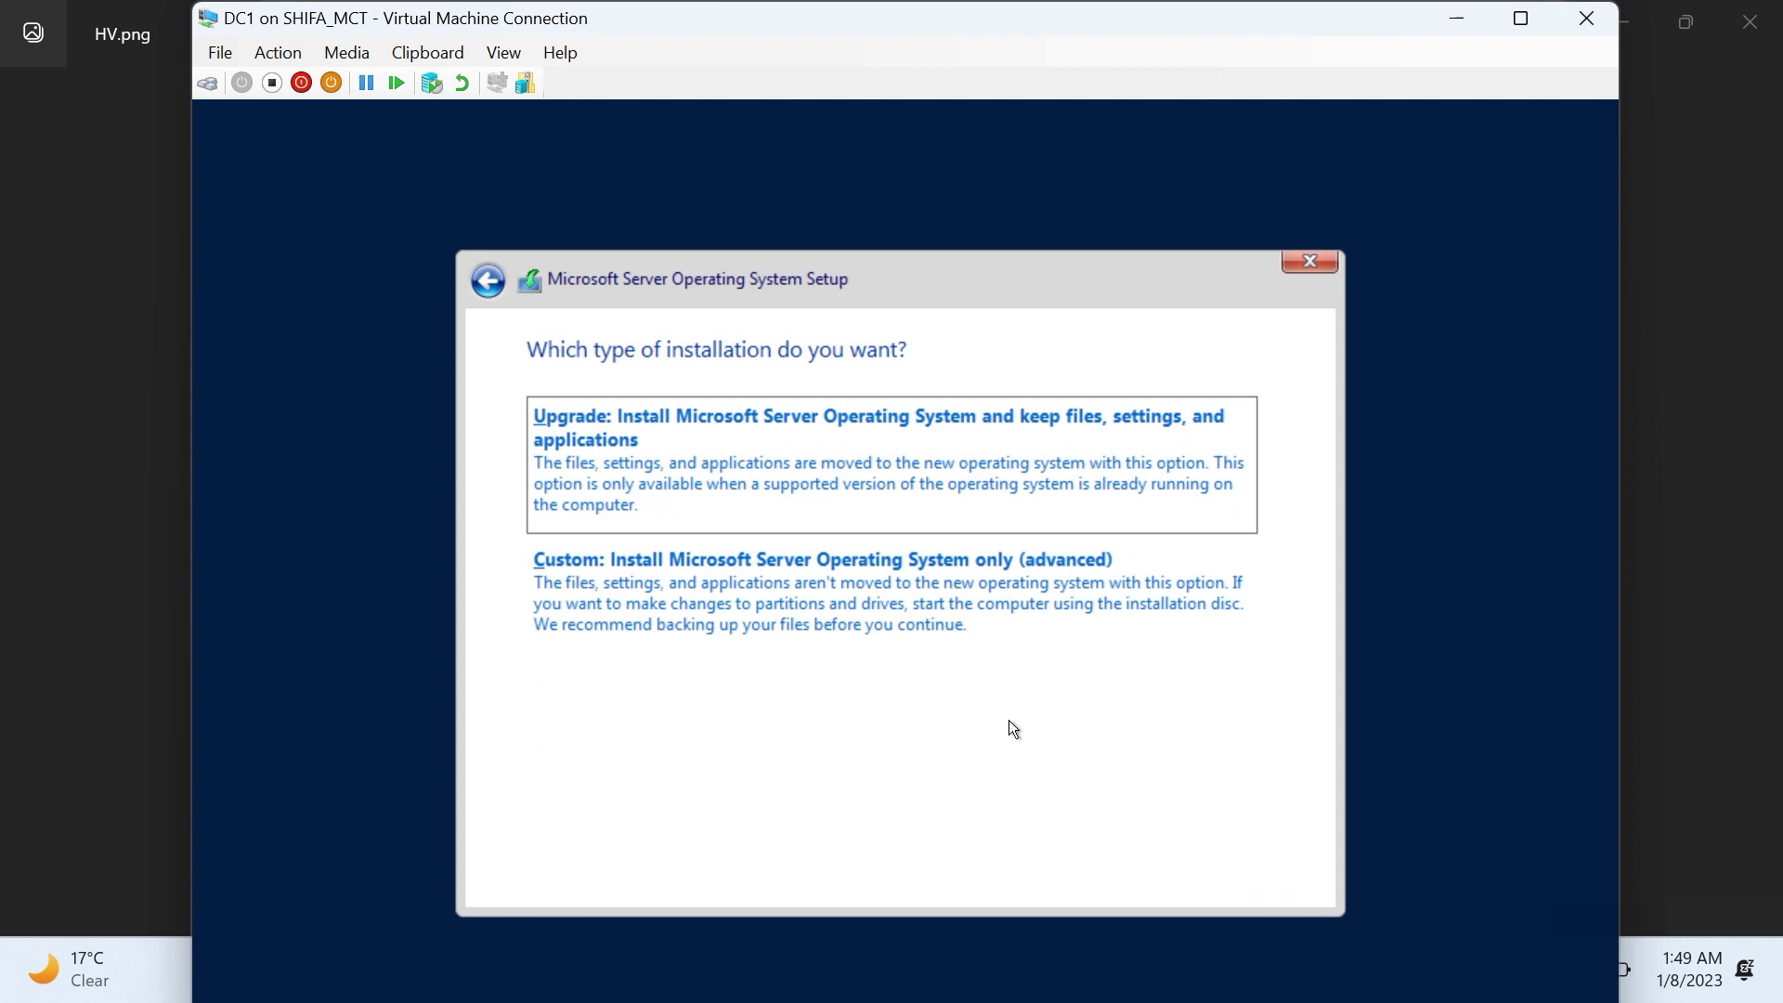
Step: Pick Custom install, create partitions on Drive 0, and install onto Partition 3
click(982, 587)
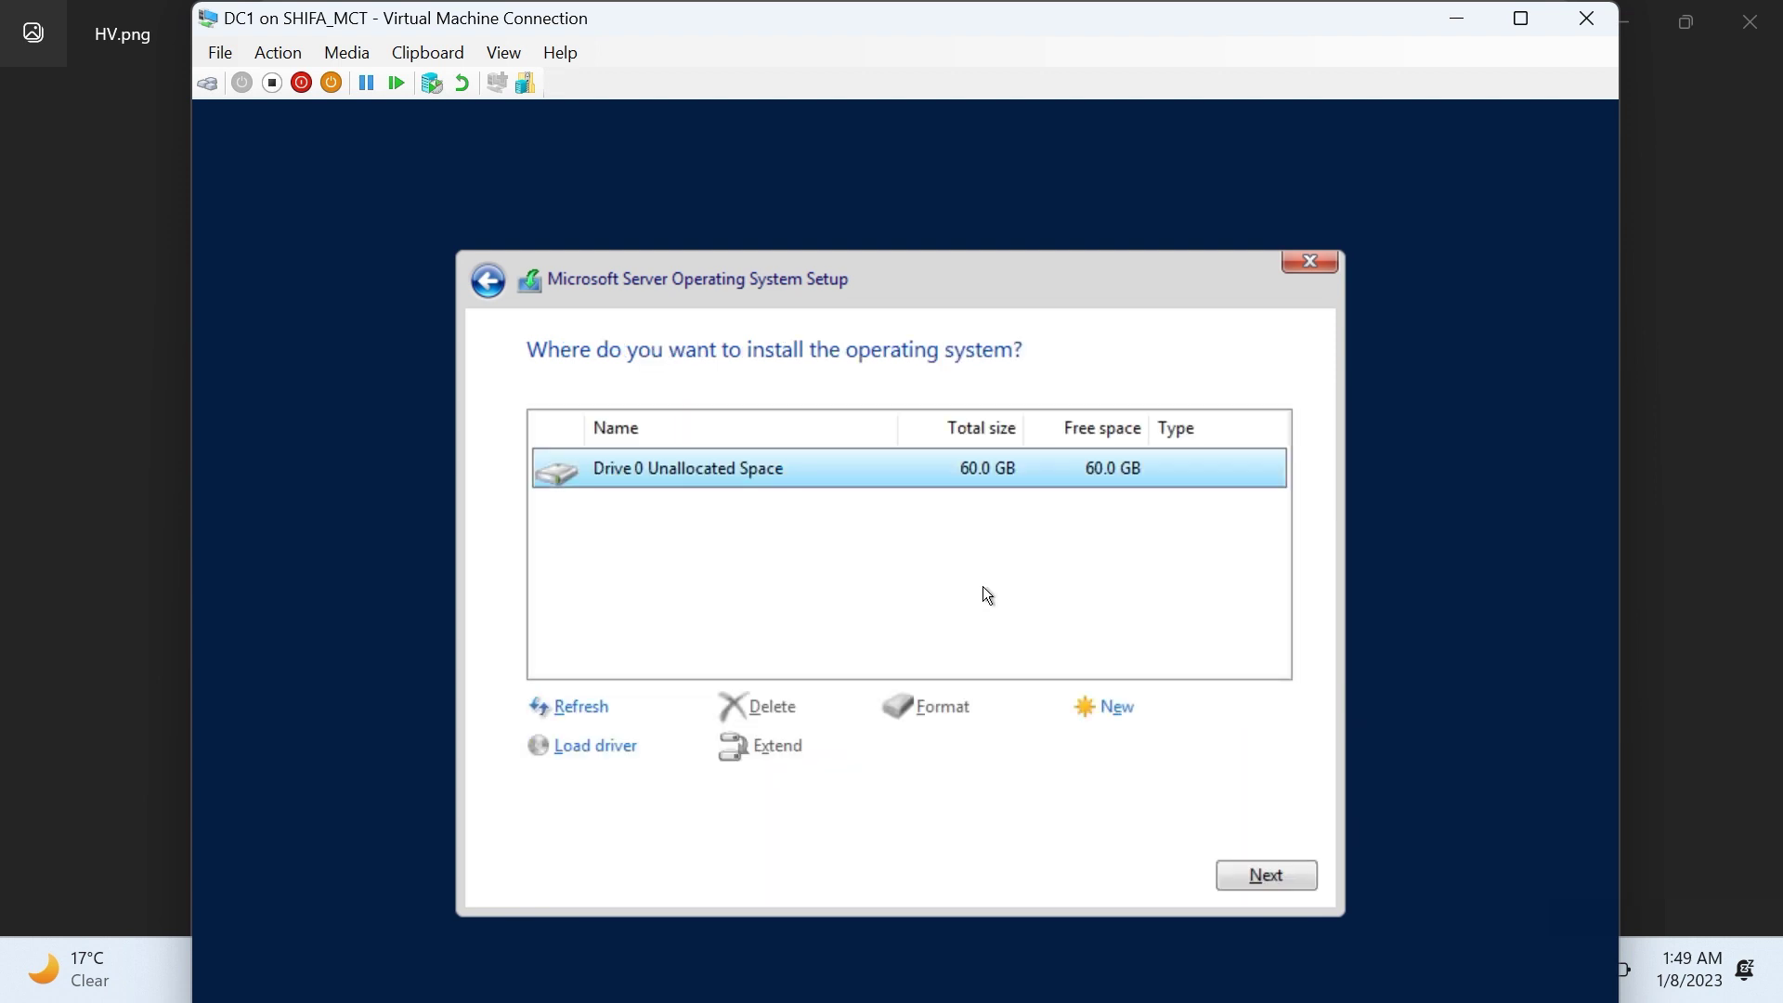
click(1114, 707)
click(1165, 748)
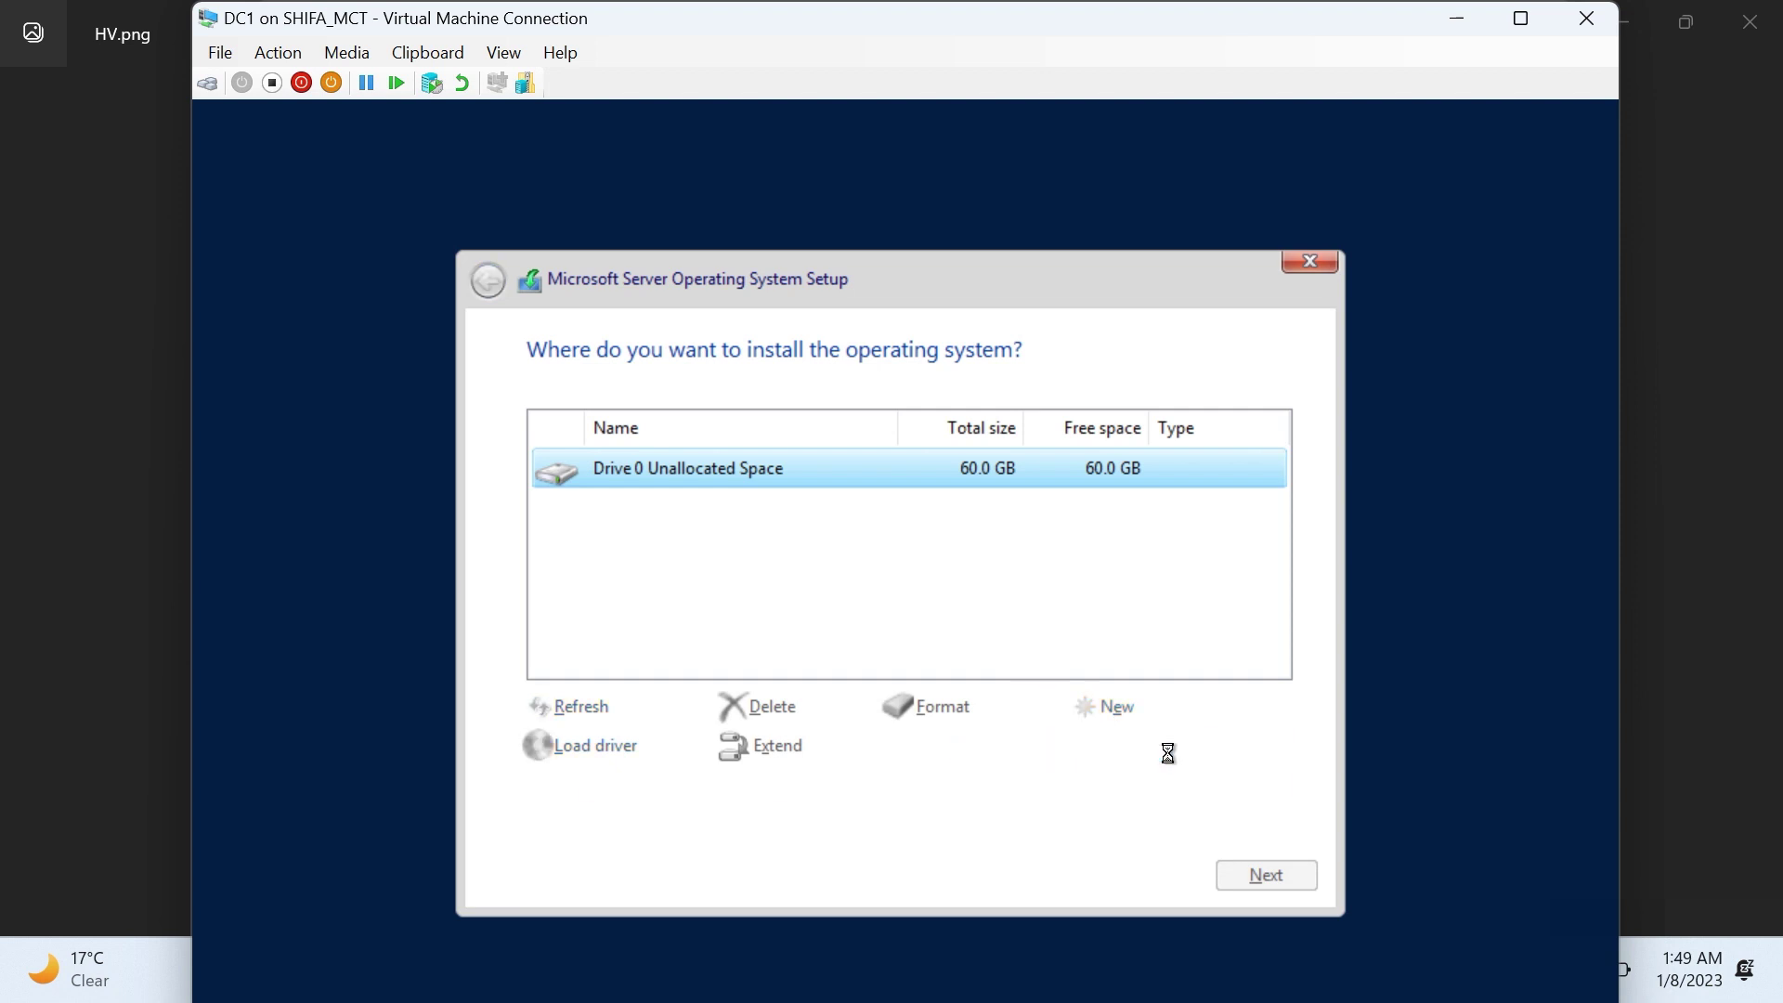
click(1100, 749)
click(1293, 882)
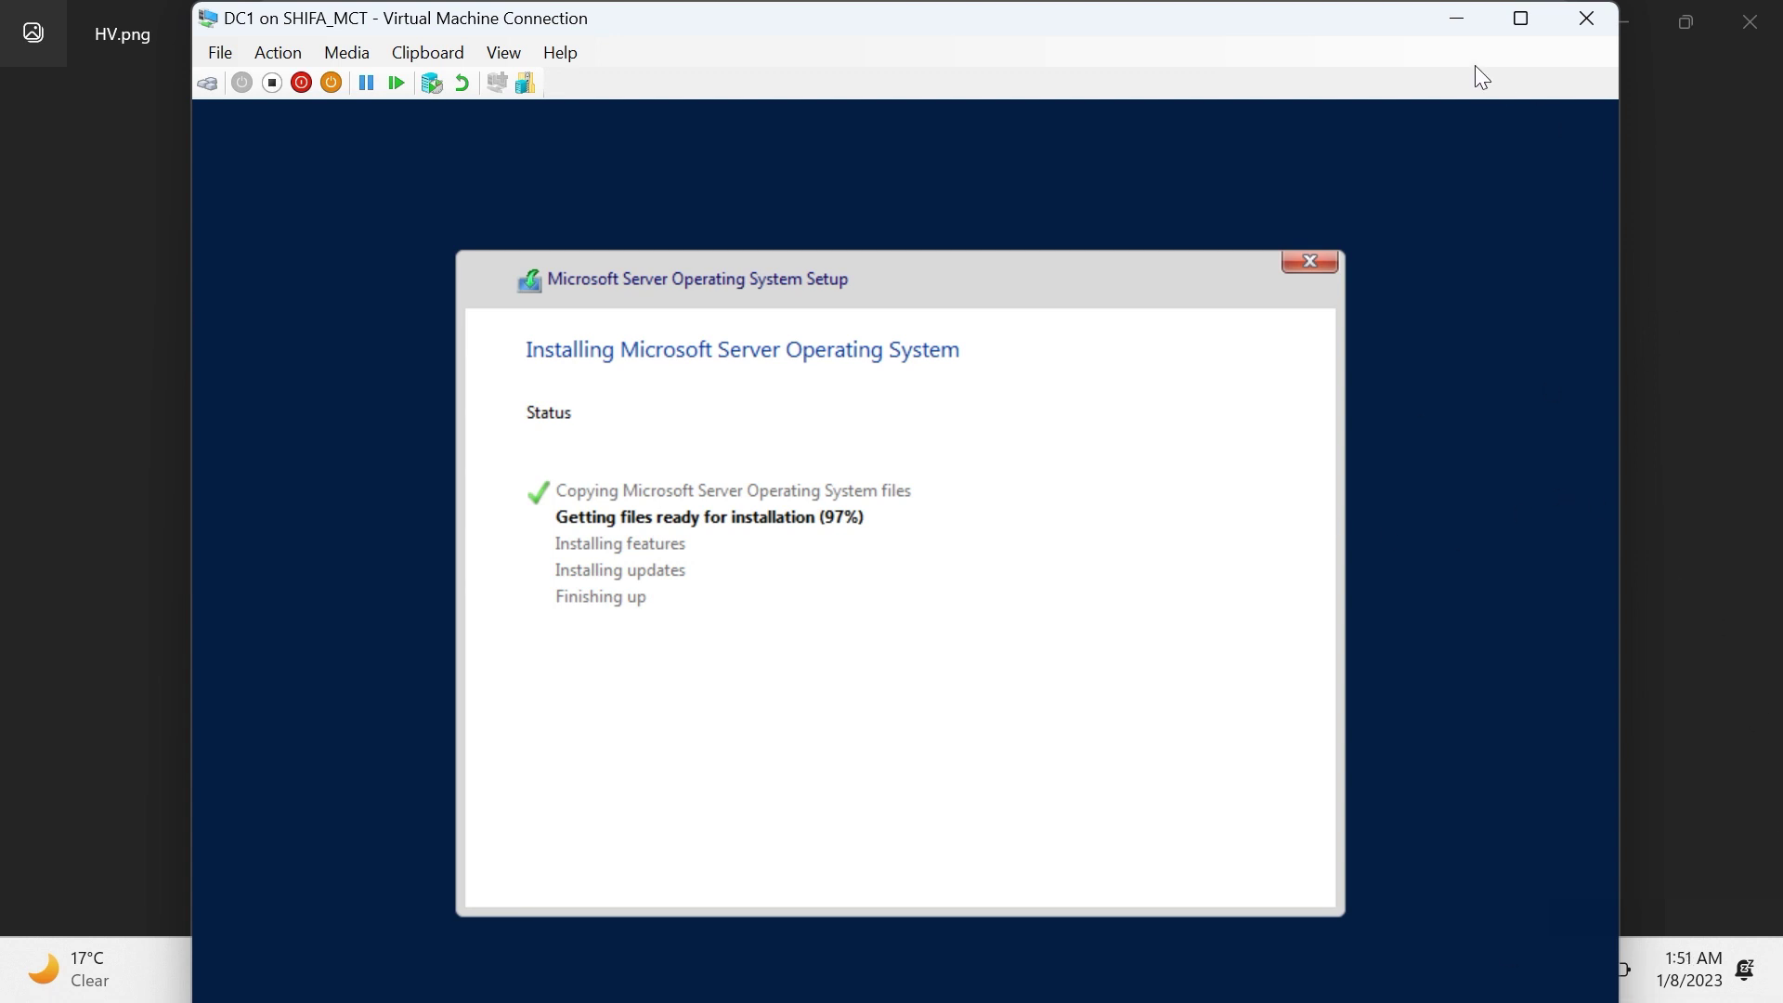
Step: Wait for Windows Server to install, maximizing the VM connection window
click(1536, 21)
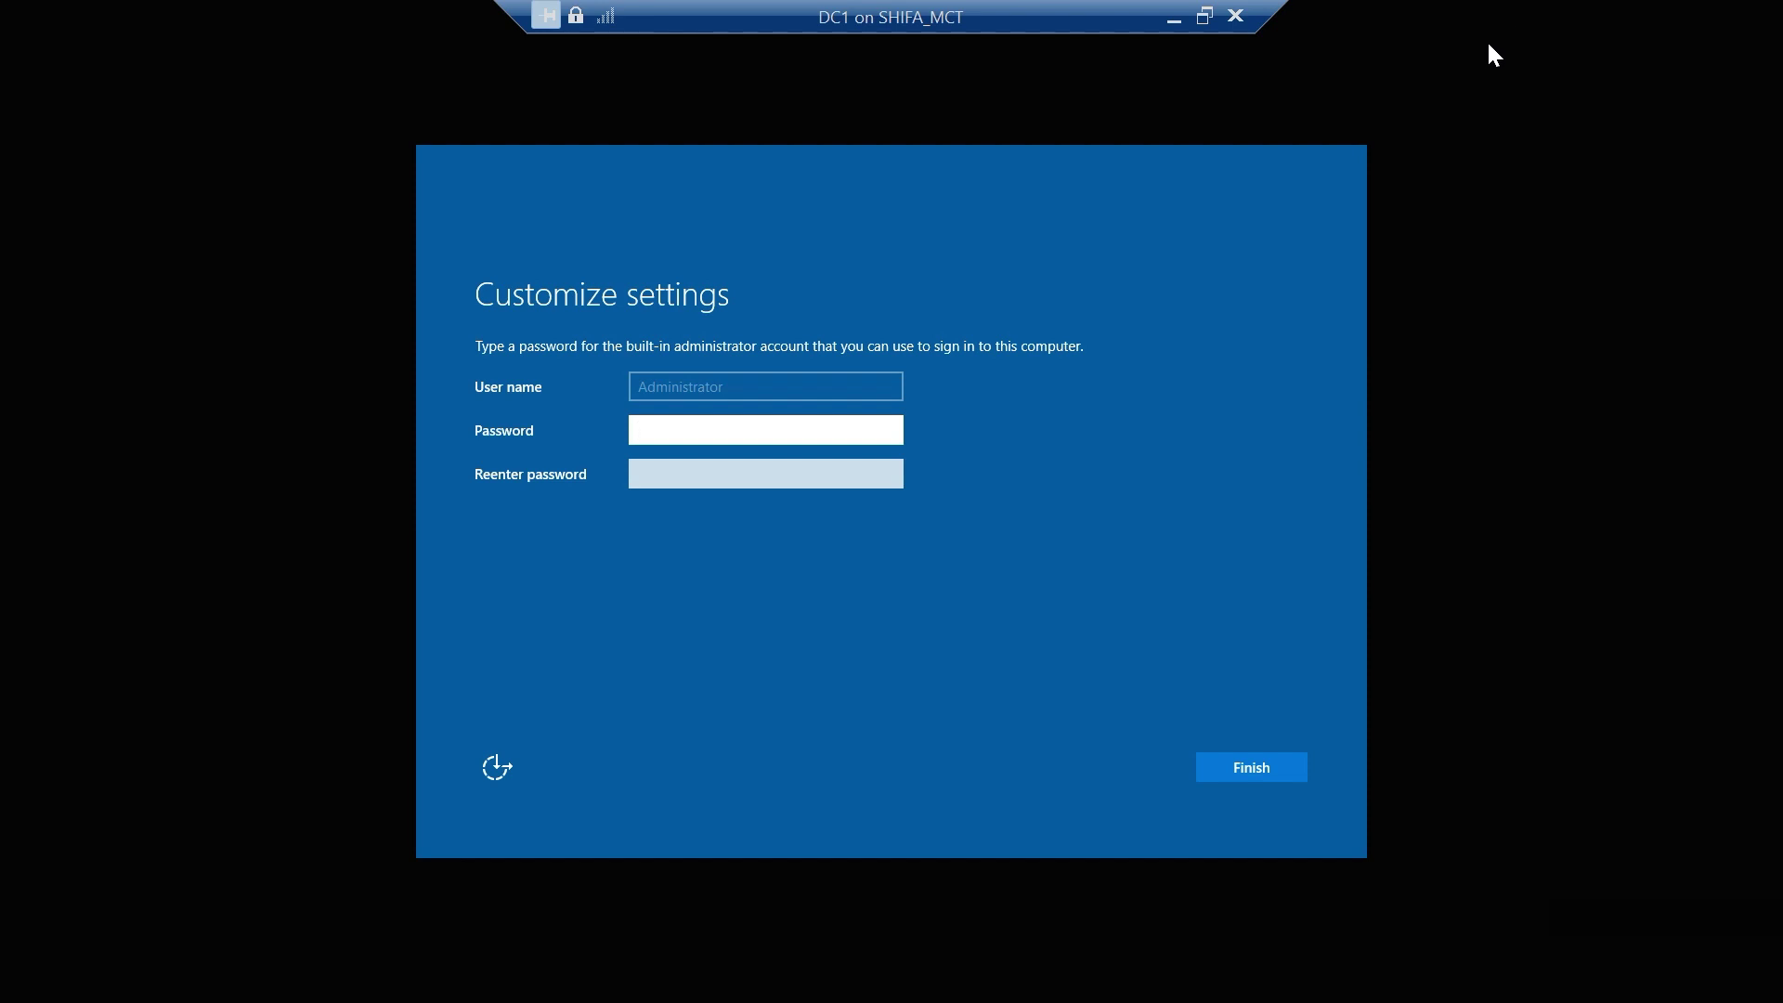
Step: Enter and confirm the Administrator password, then finish setup
click(1204, 16)
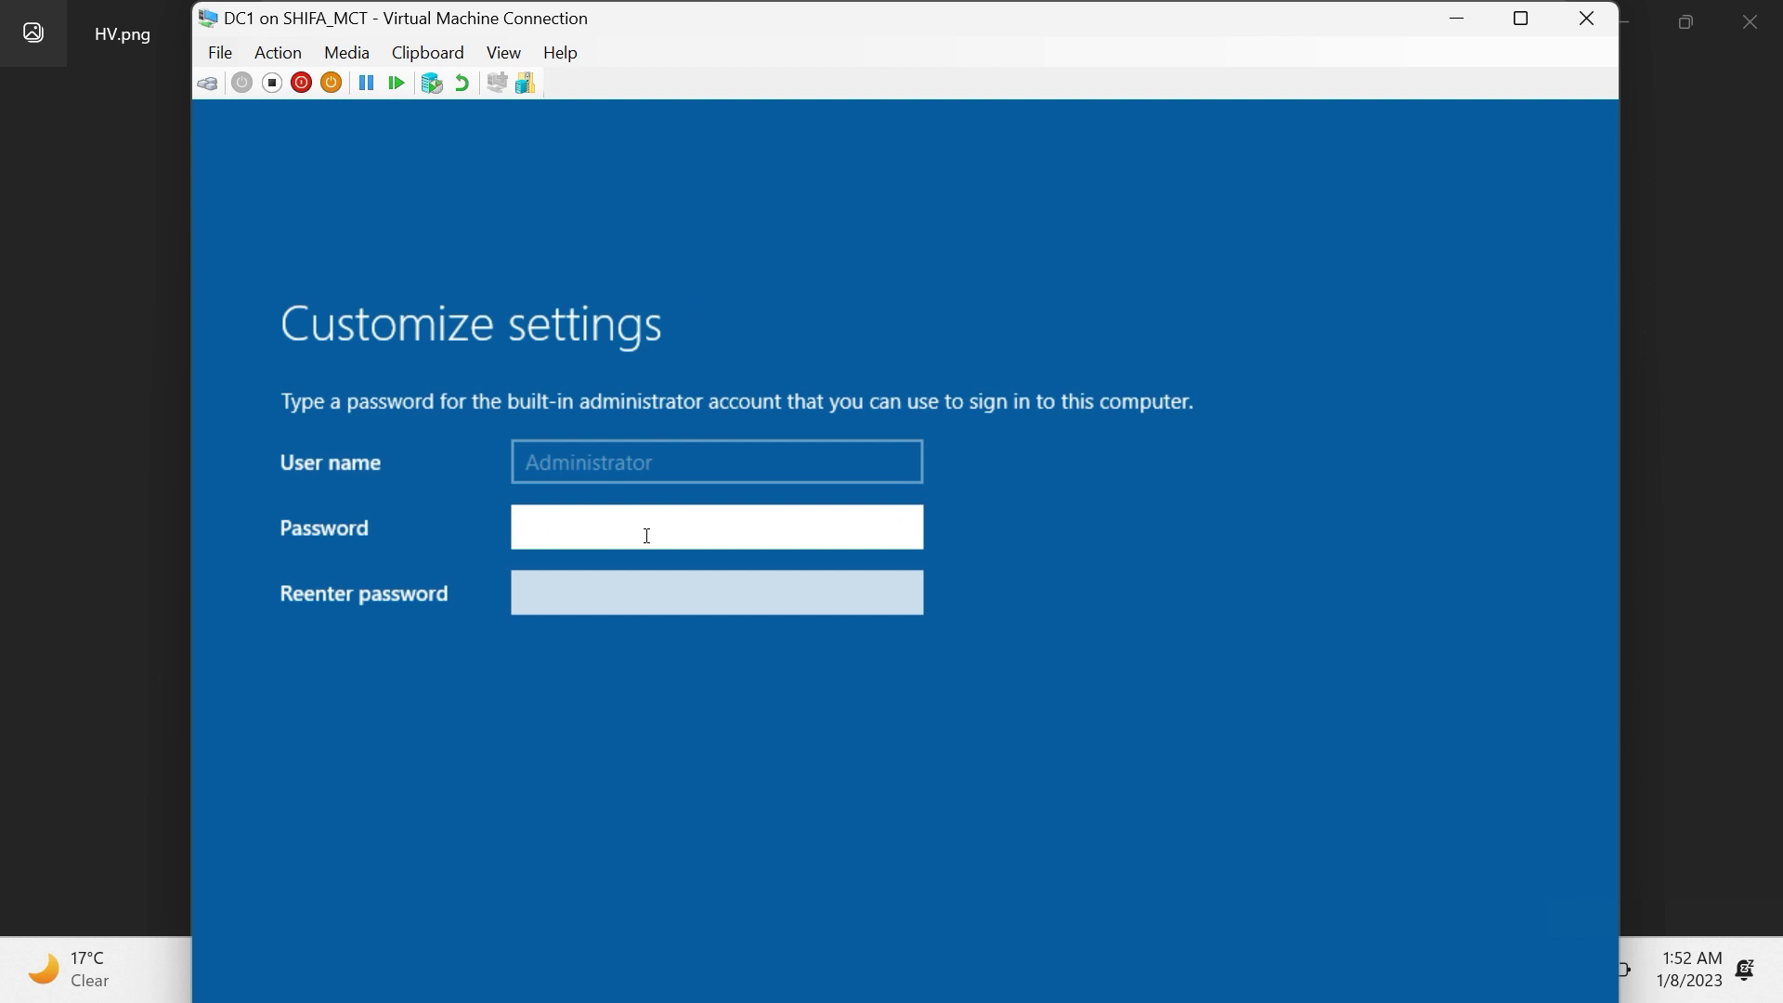
text(Pa$$w0rd12)
key(Tab)
text(P)
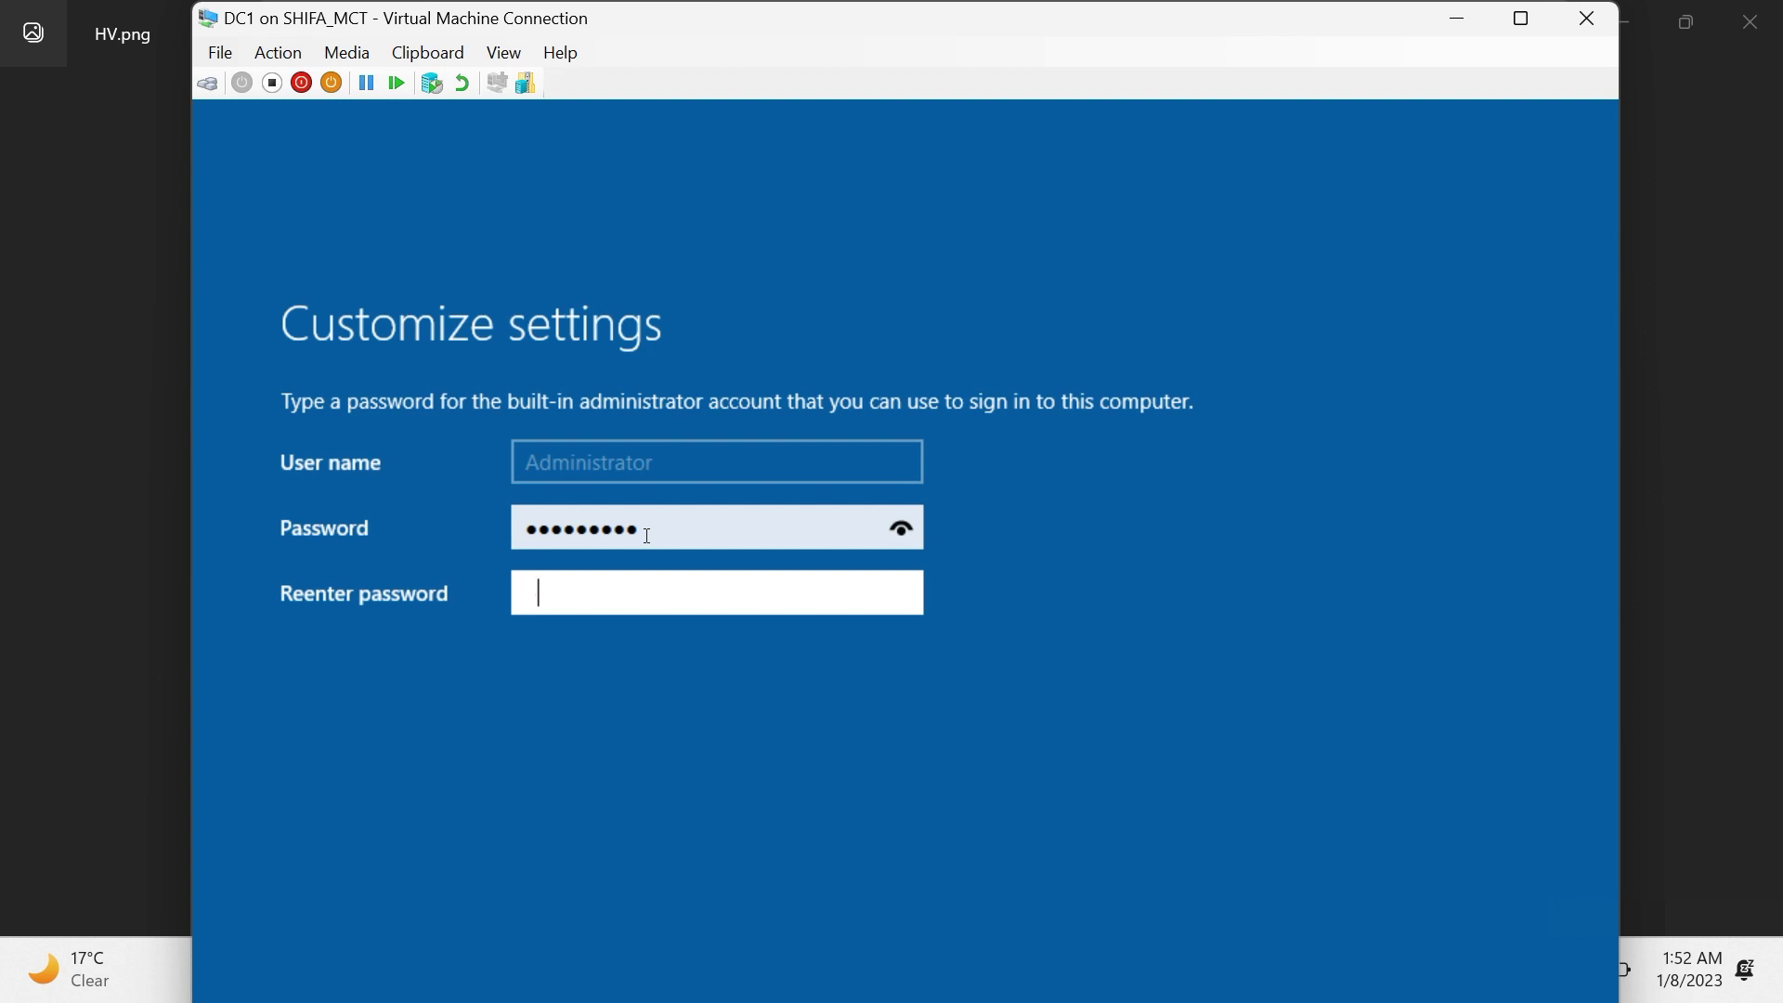
text(@$$w0rd12)
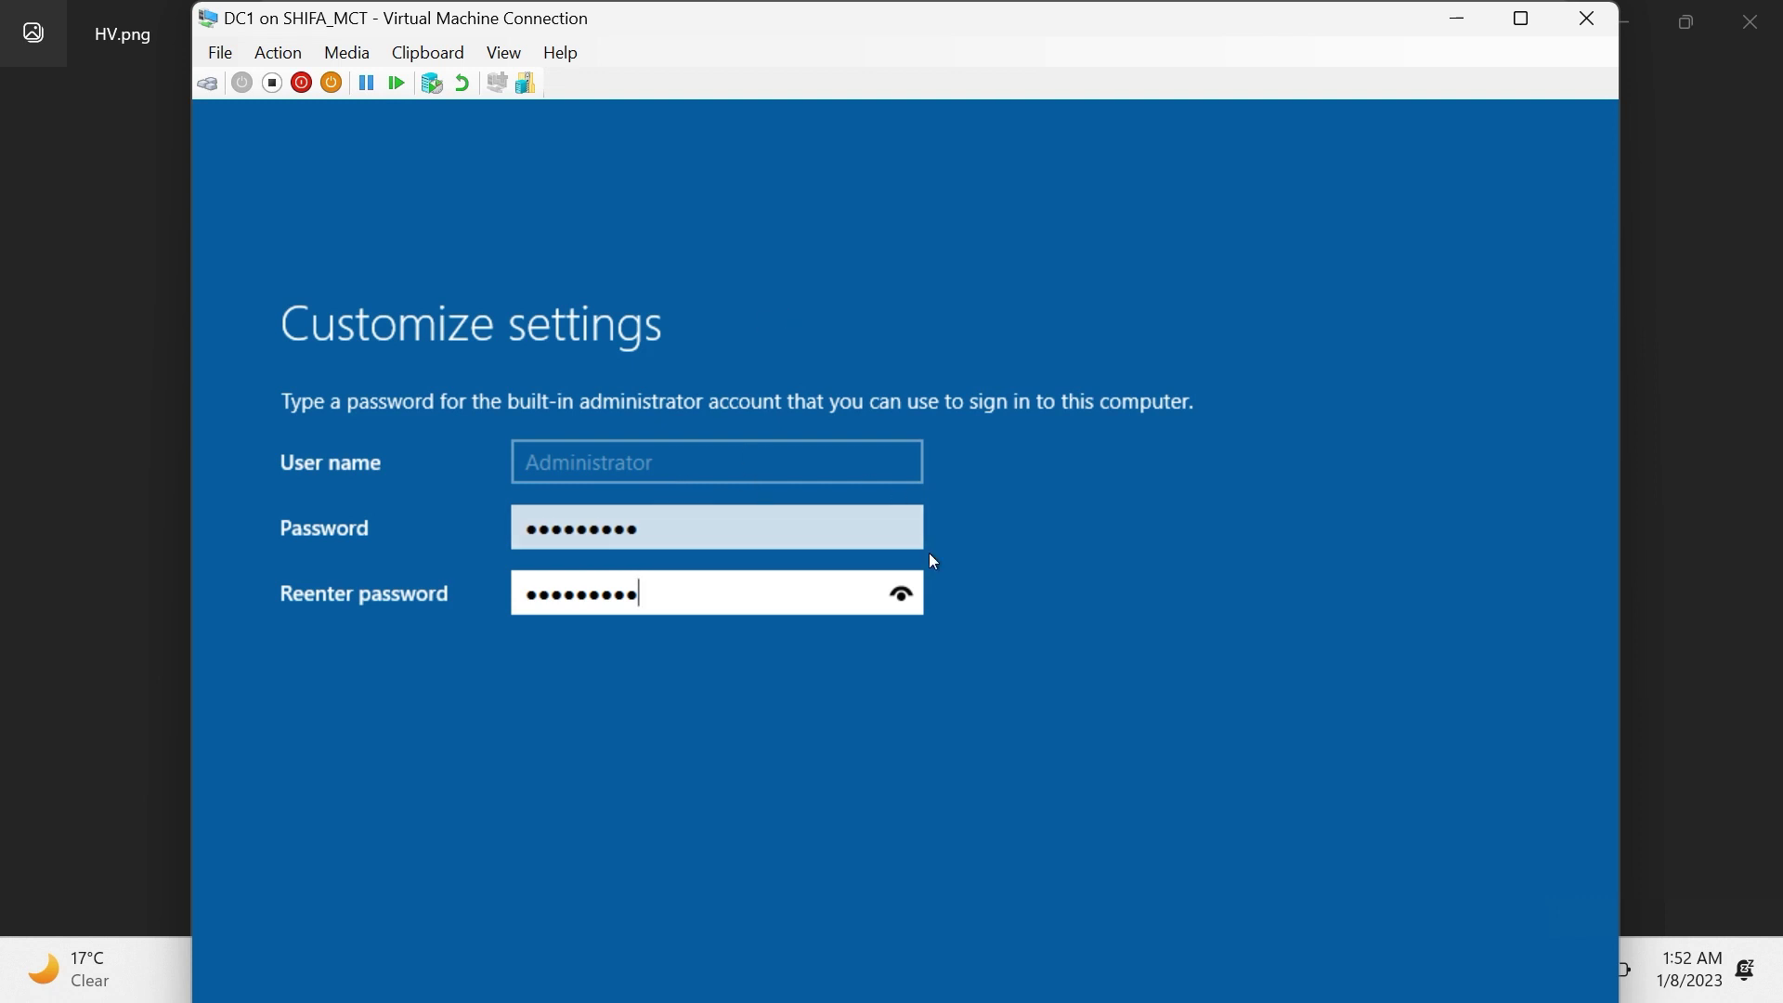
click(1504, 21)
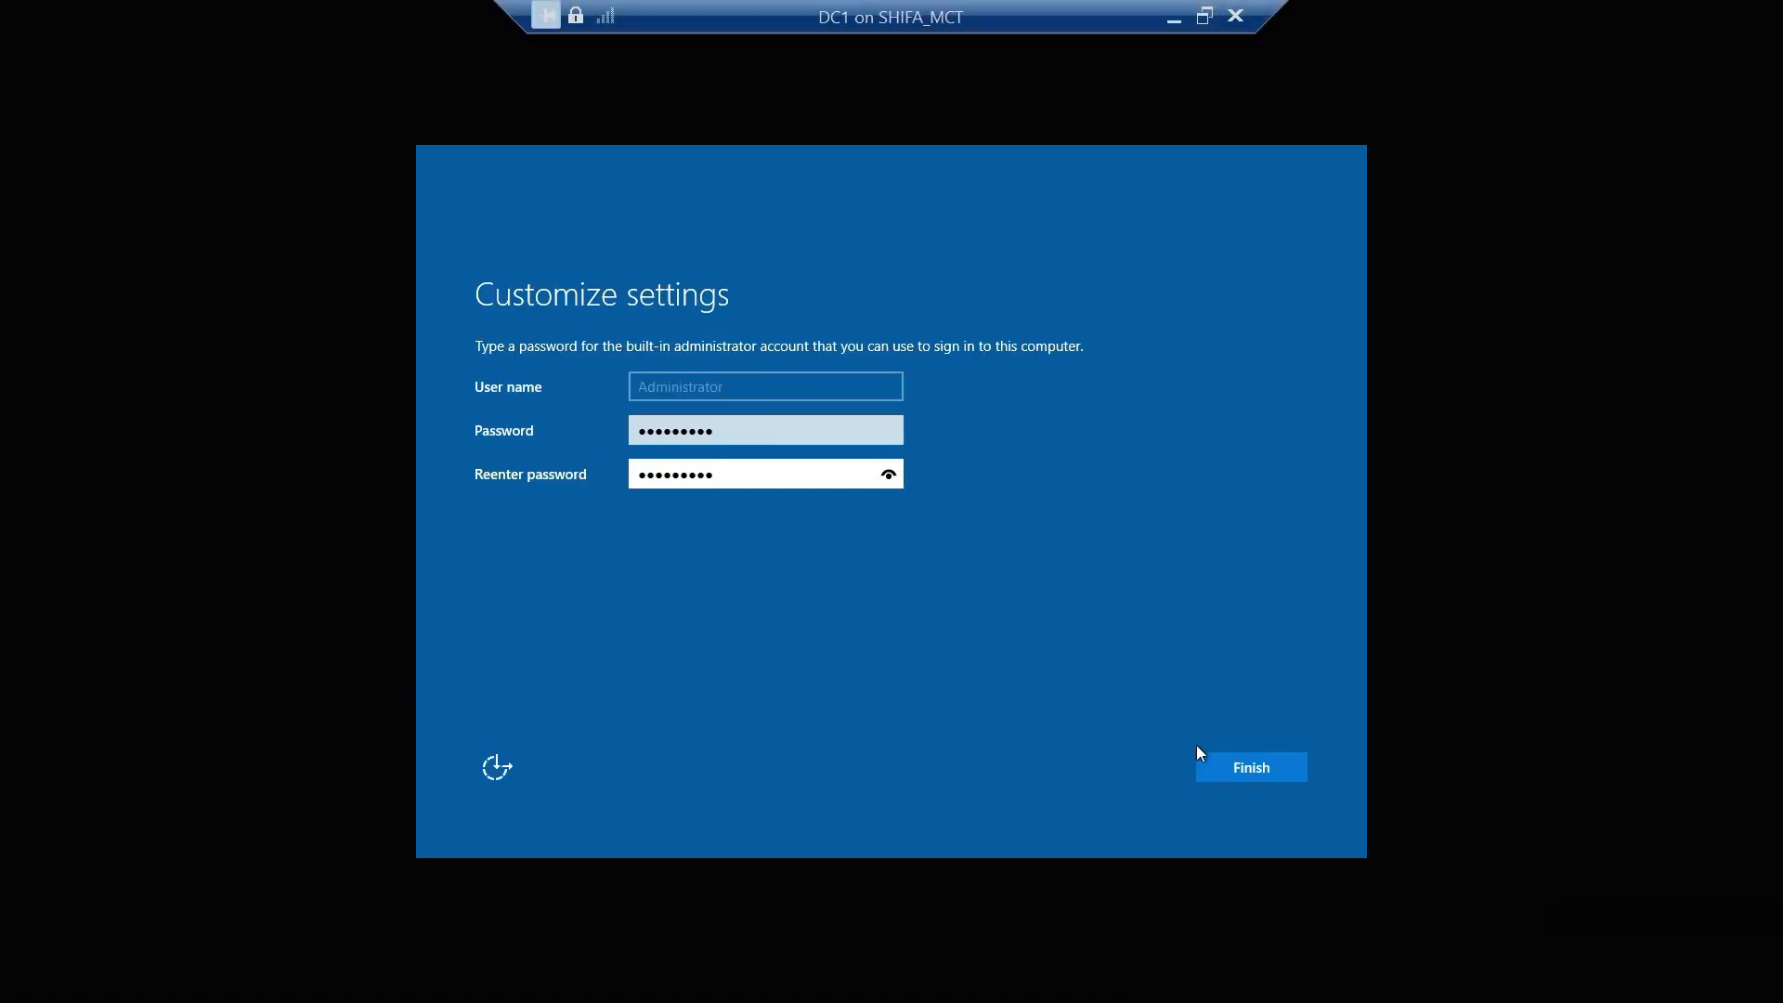
click(1237, 767)
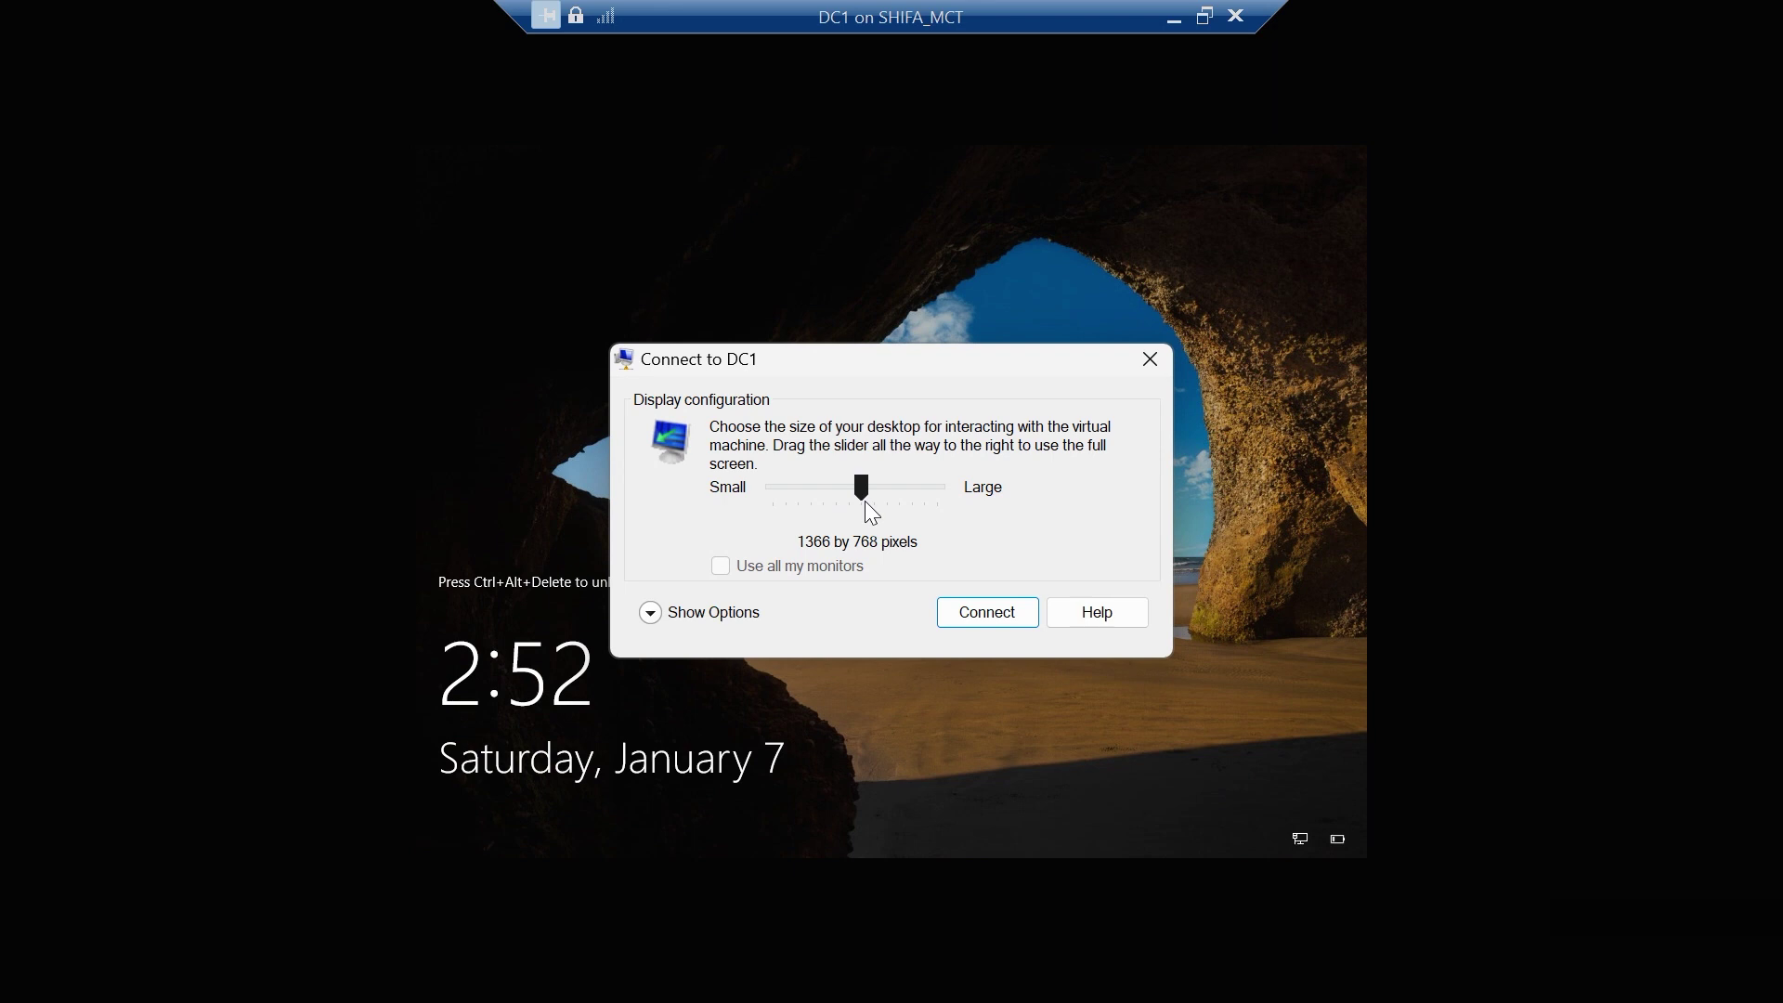
Step: Connect to DC1 at full-screen display size and sign in as Administrator with the account password
drag(865, 503, 951, 513)
click(988, 615)
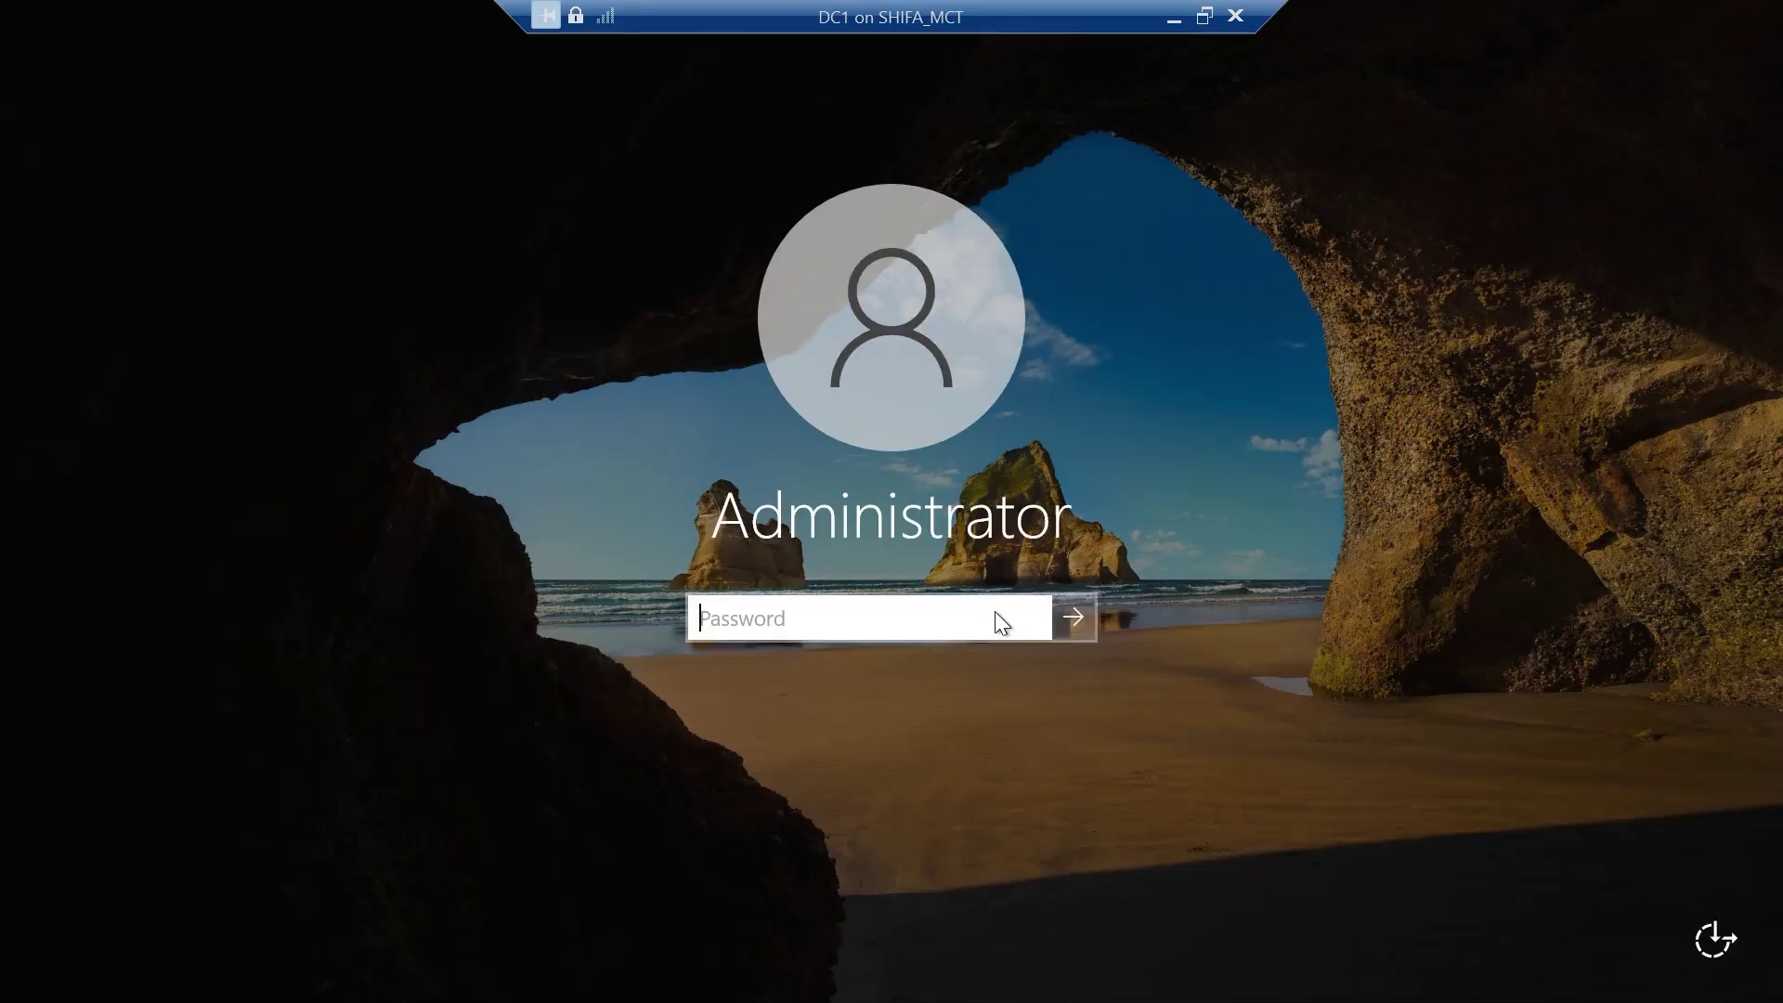
text(Pa55w.rd12)
key(Return)
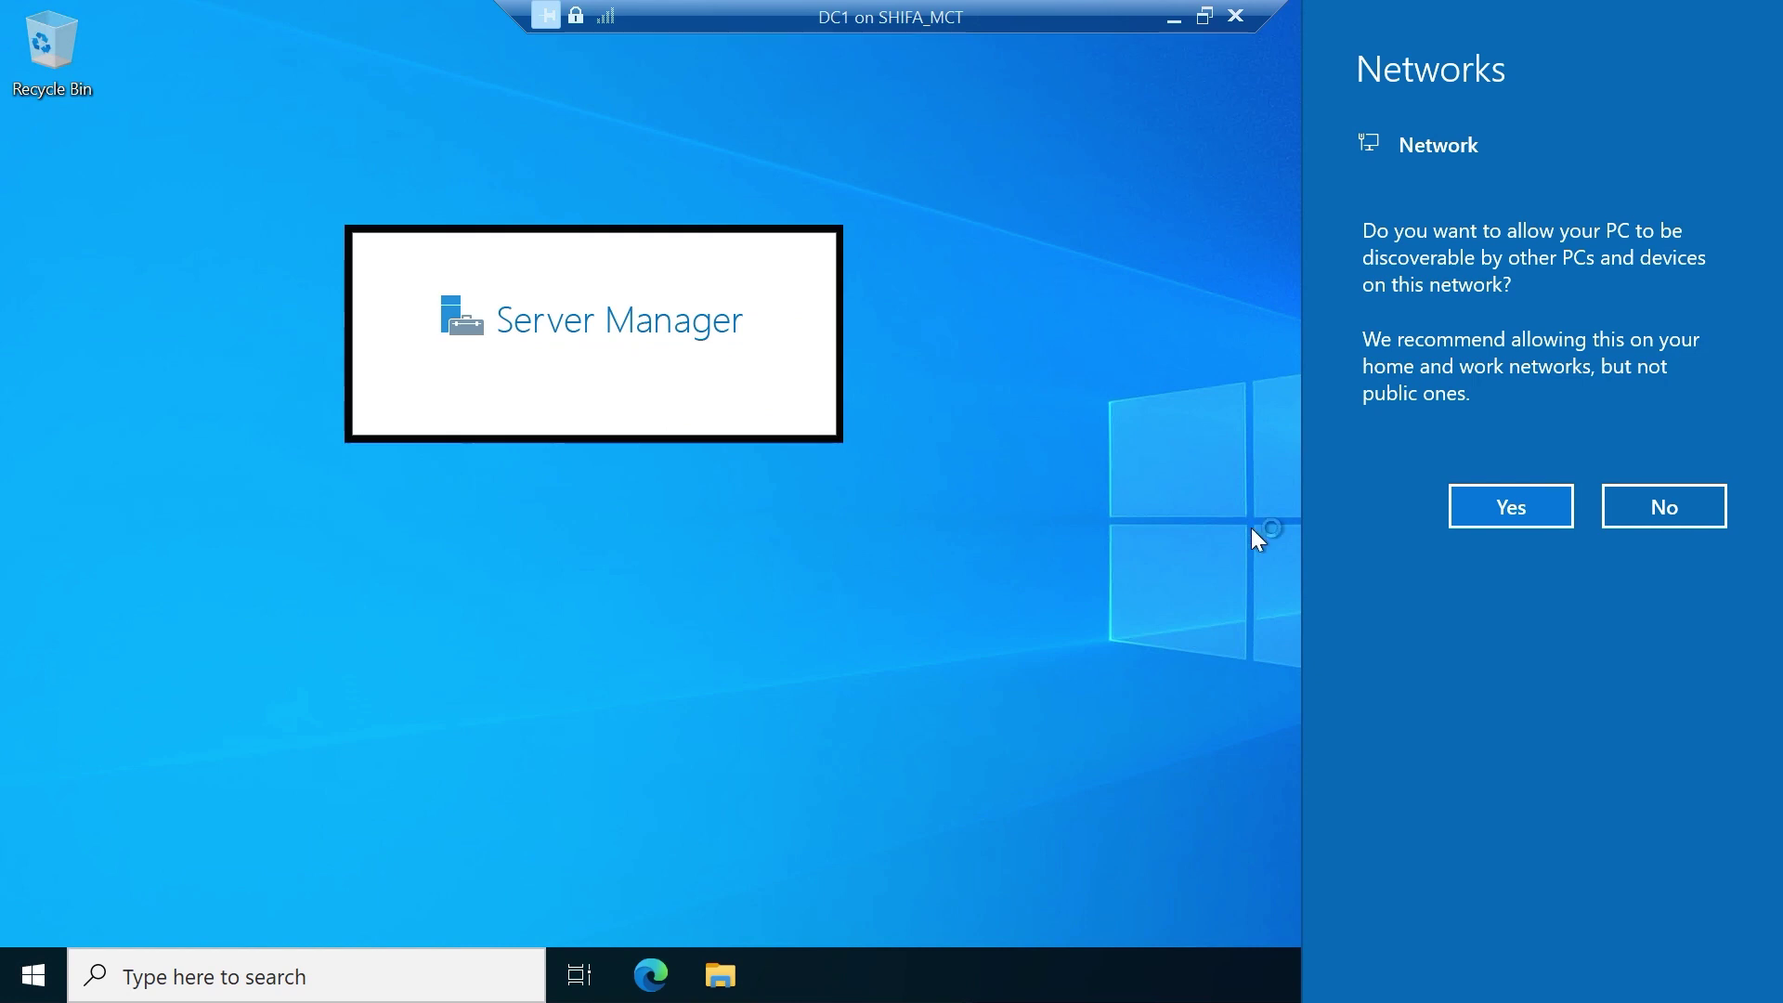
Step: Make the PC discoverable, permanently dismiss the Windows Admin Center prompt, and show Local Server
click(1497, 526)
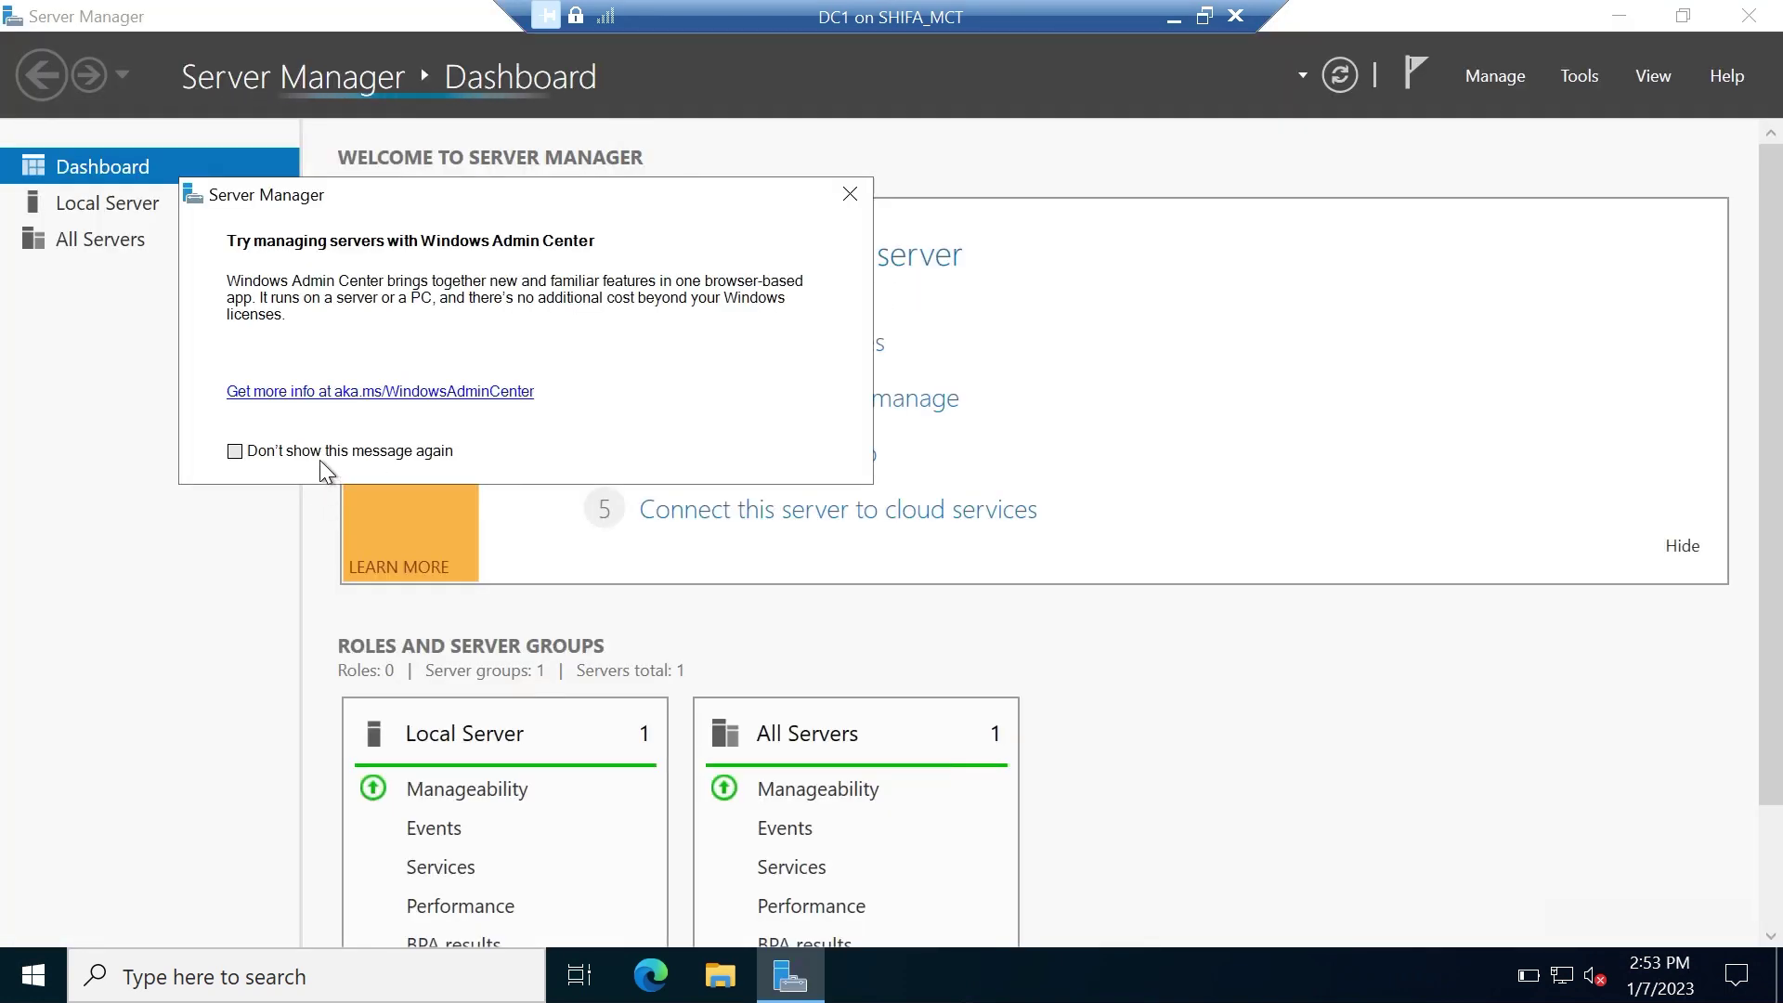
click(322, 453)
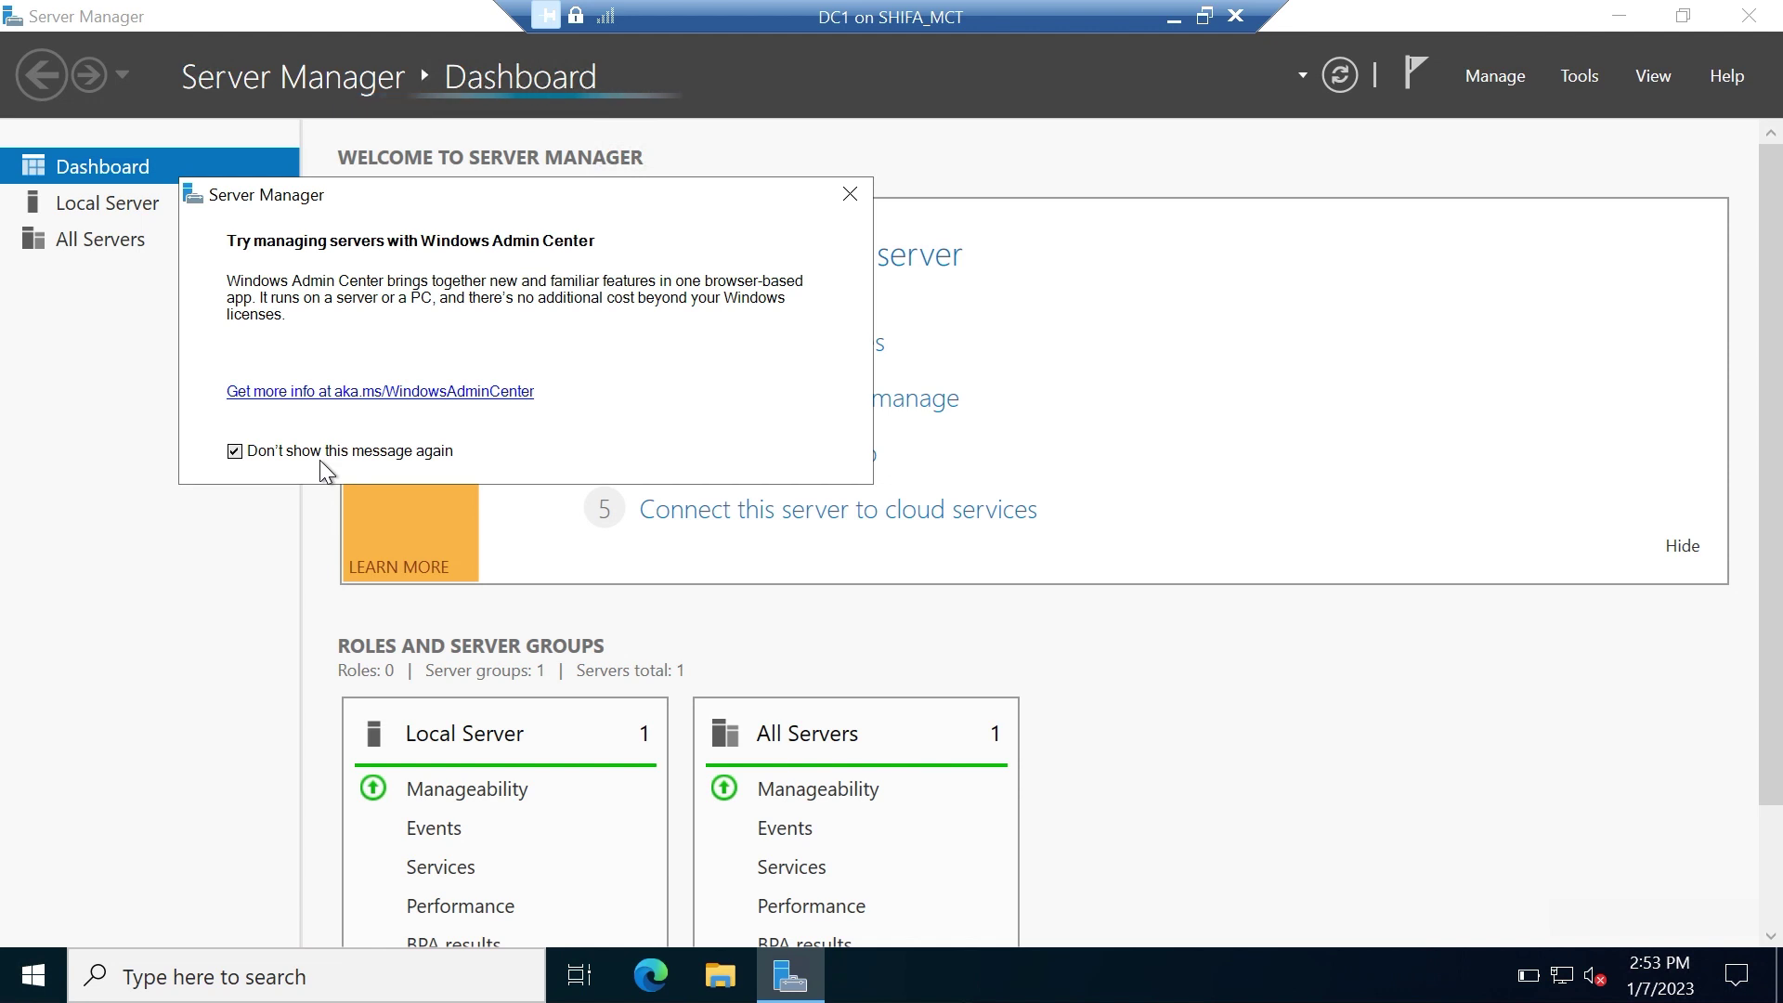
click(850, 194)
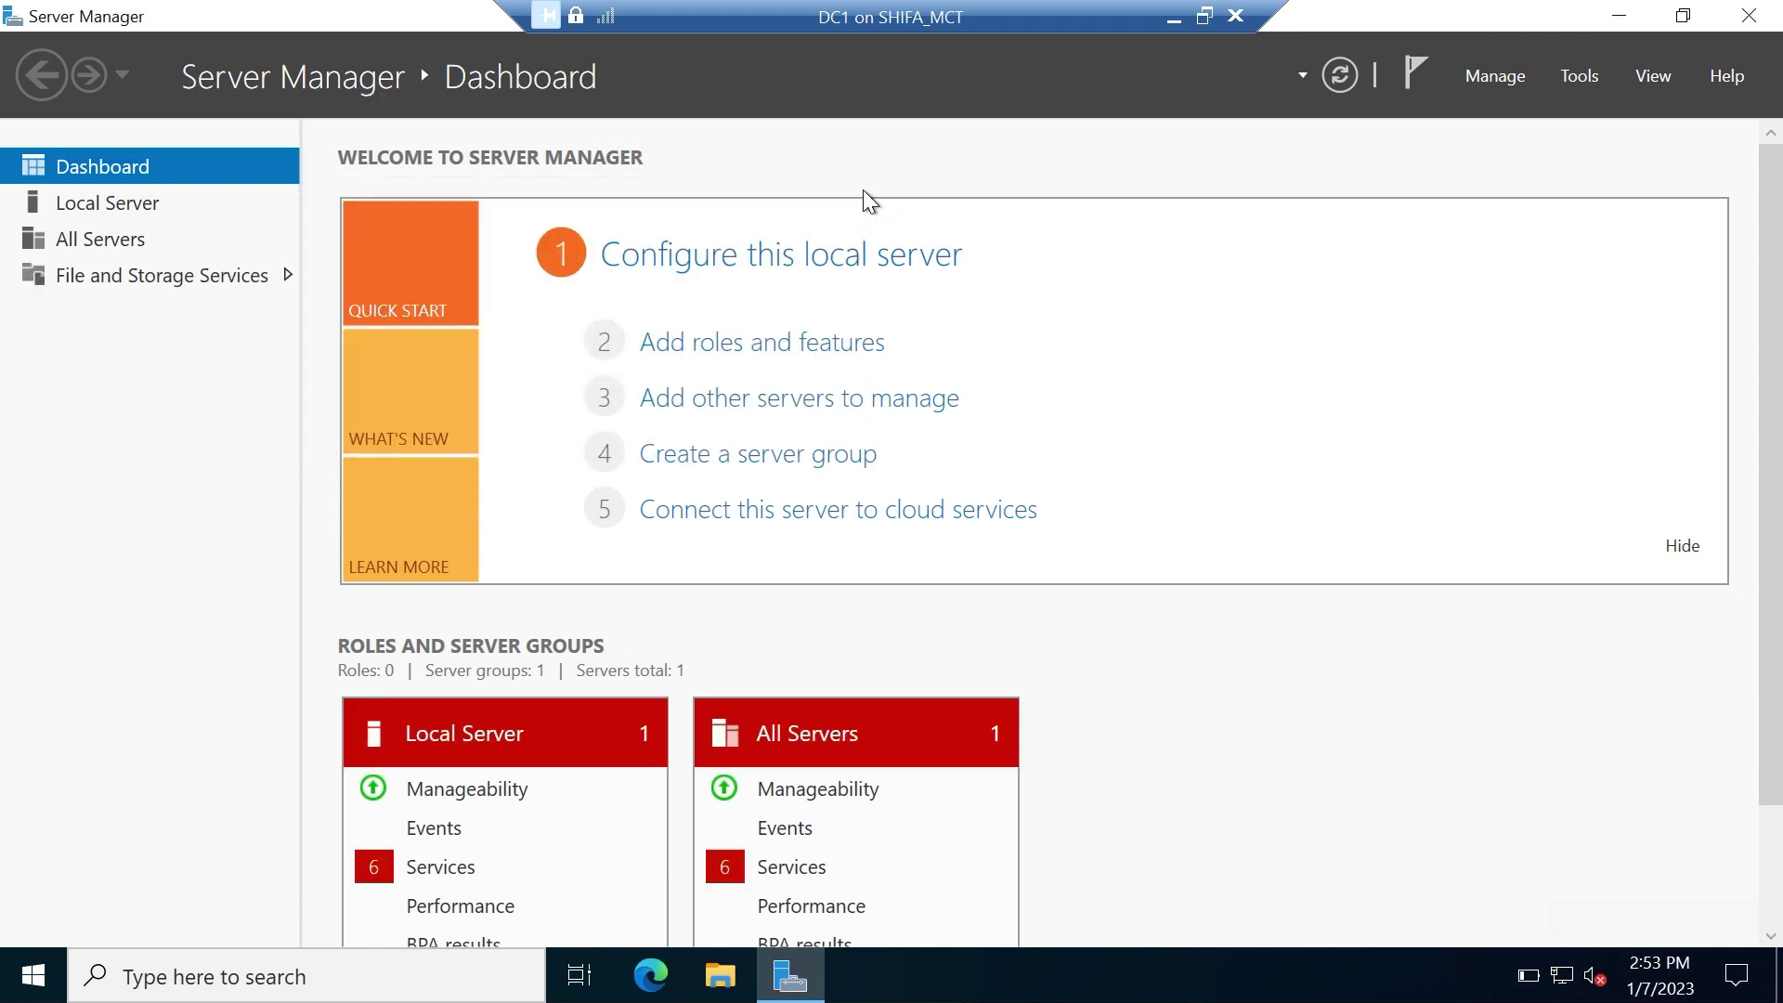
click(150, 210)
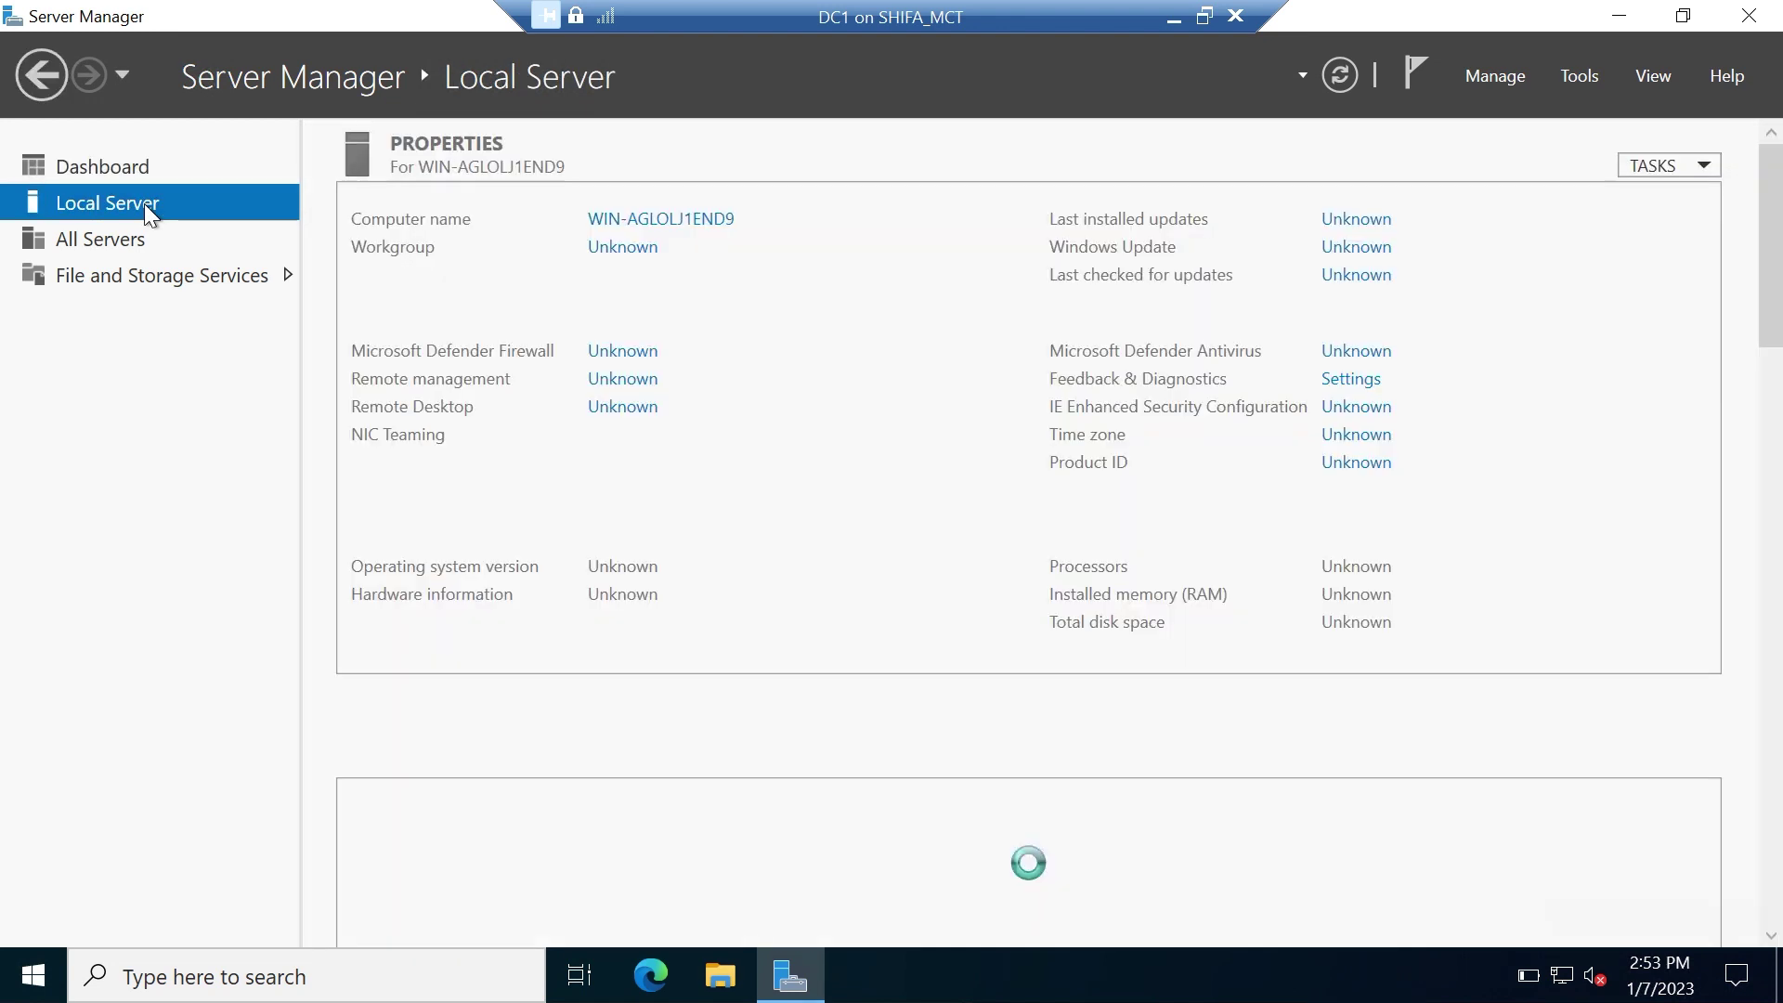